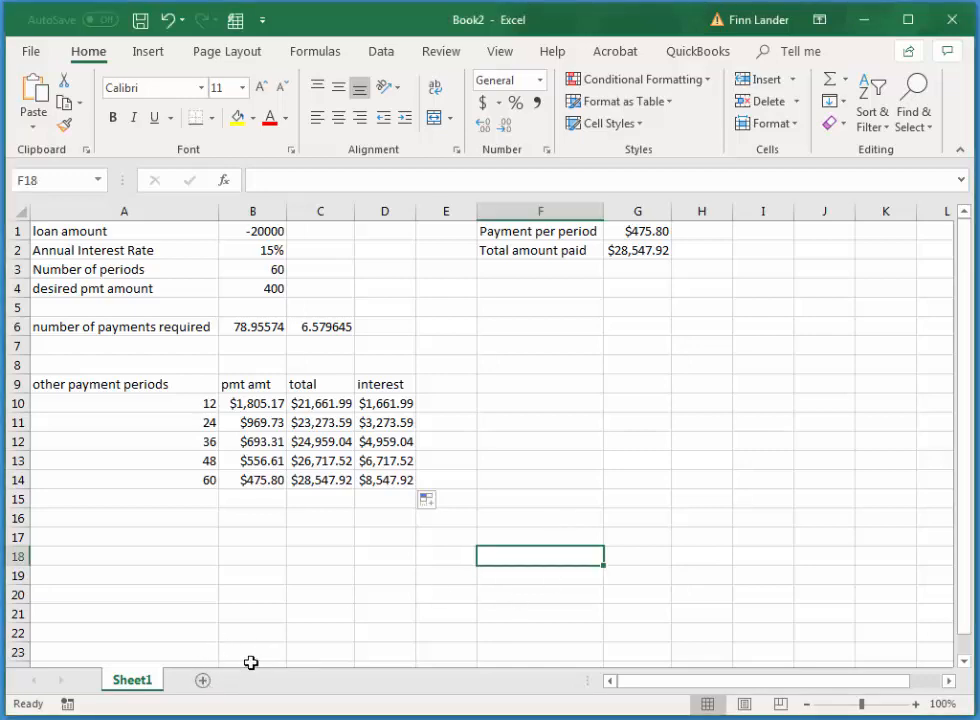
On a new worksheet, enter the label Loan Amount in A1 and 200000 in B1, fitting column A to the label
{"action": "left_click", "coordinate": [203, 683]}
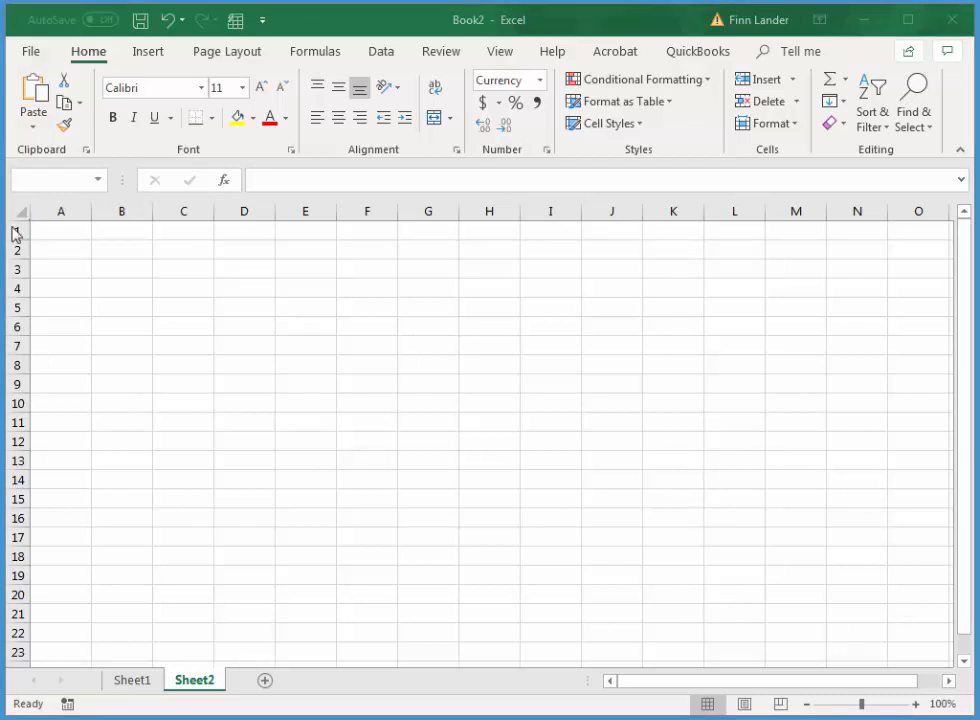
{"action": "left_click", "coordinate": [78, 233]}
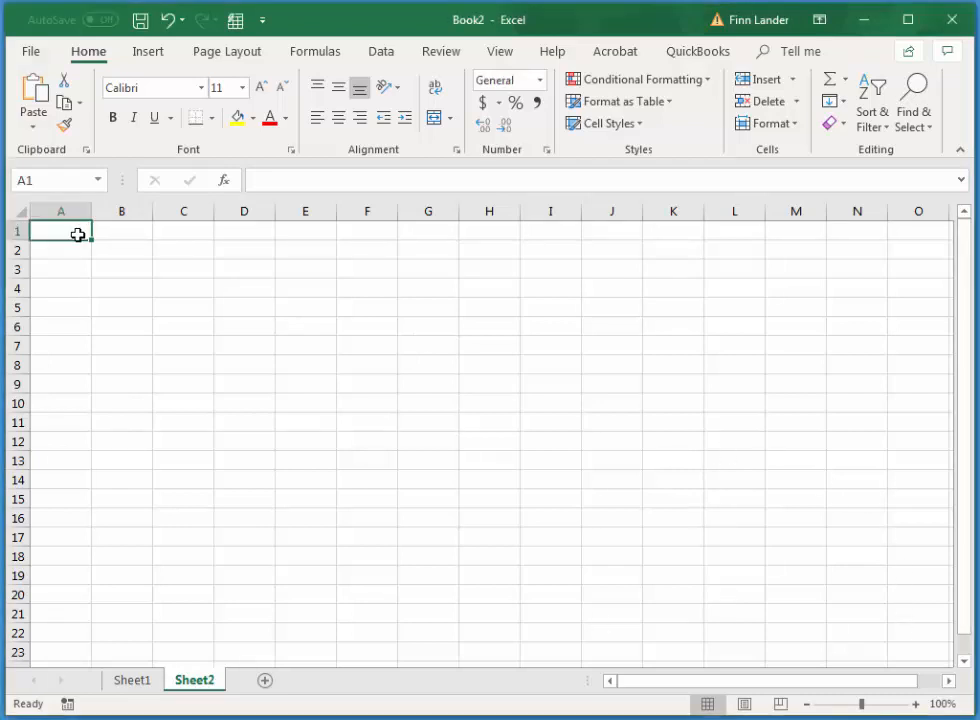
{"action": "type", "text": "Loa"}
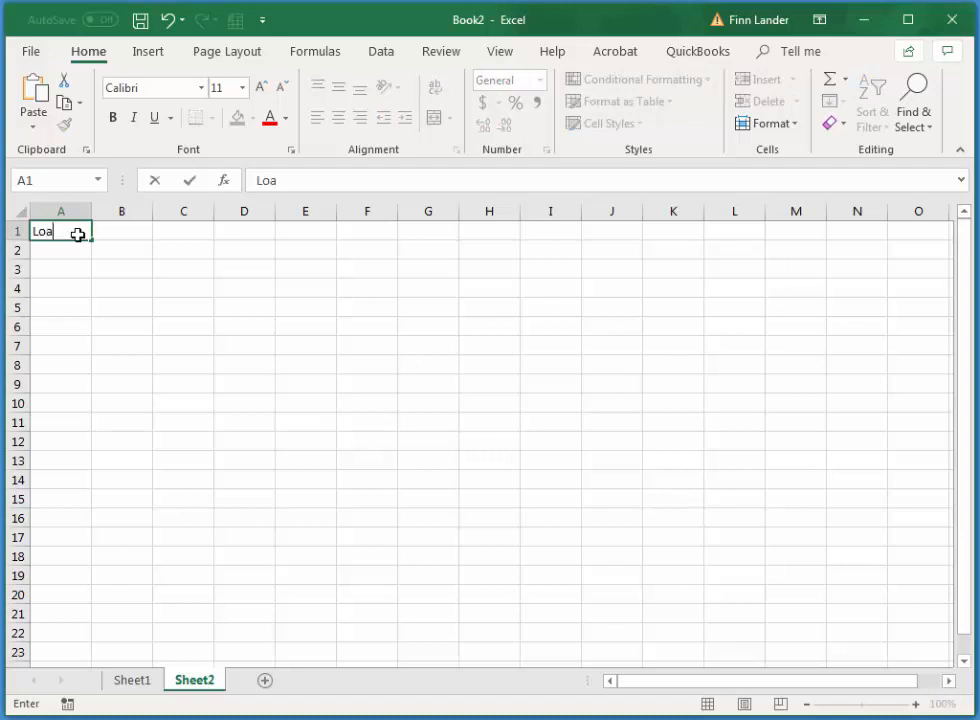
{"action": "type", "text": "n Amount"}
{"action": "key", "text": "Tab"}
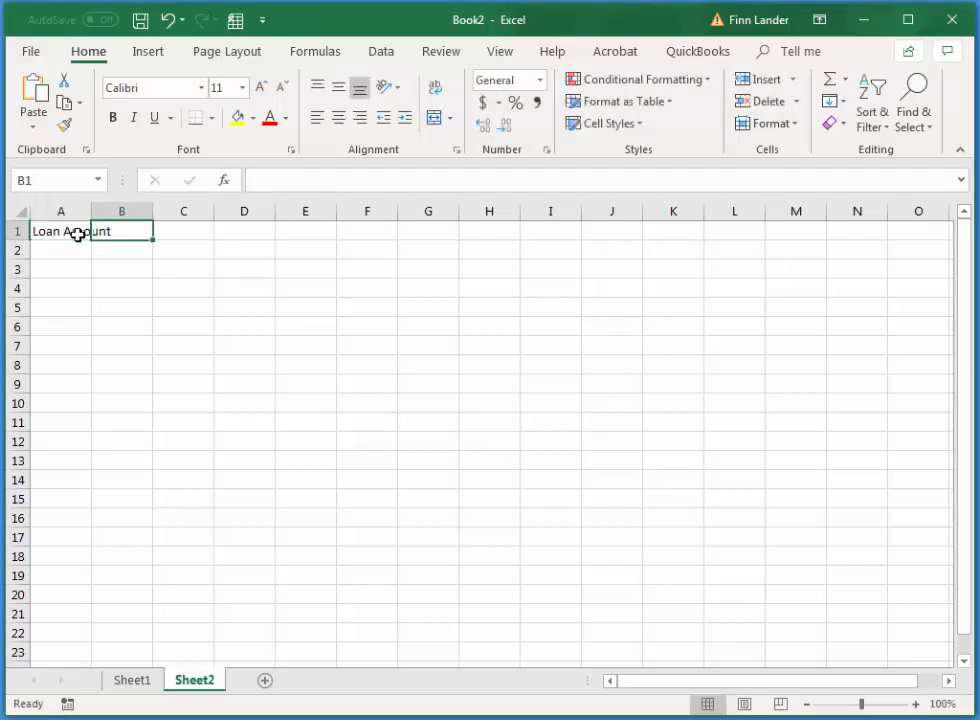
{"action": "type", "text": "20000"}
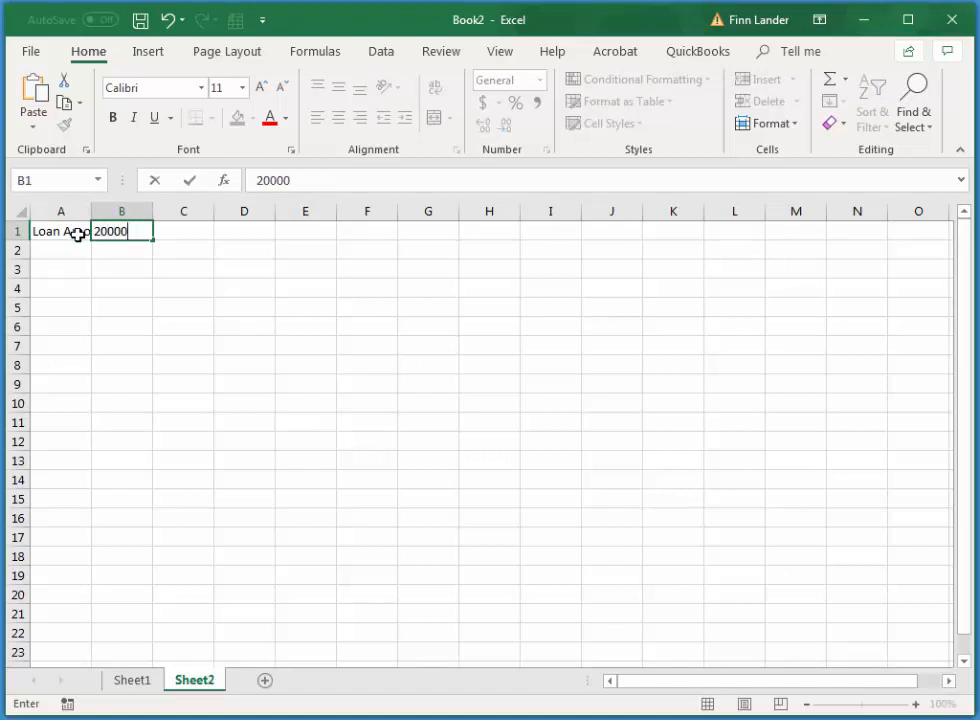
{"action": "type", "text": "0"}
{"action": "key", "text": "Tab"}
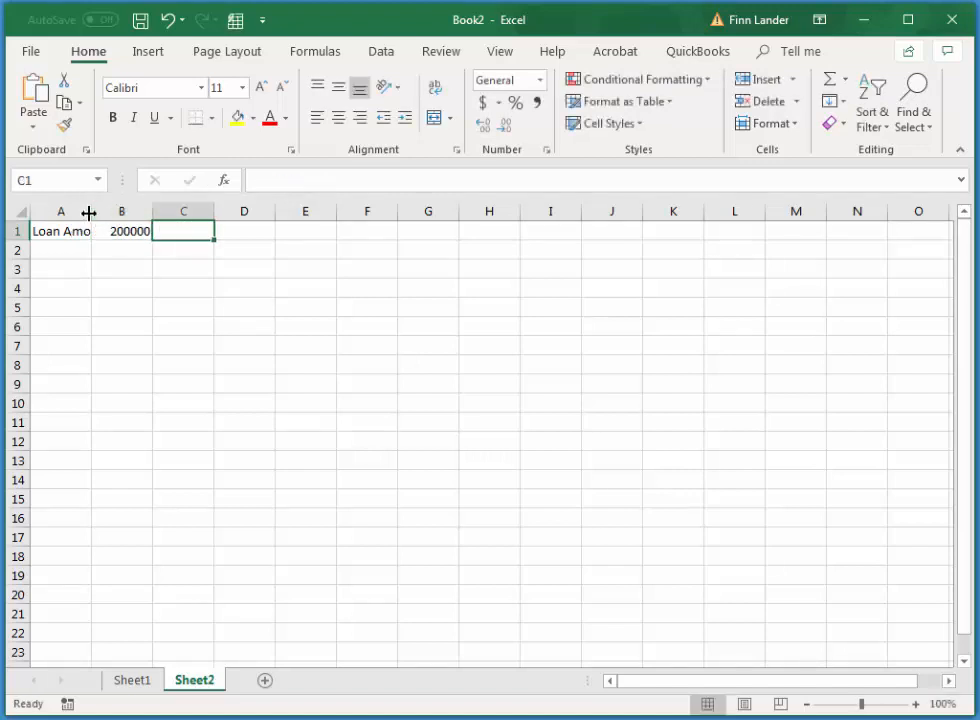
{"action": "double_click", "coordinate": [89, 212]}
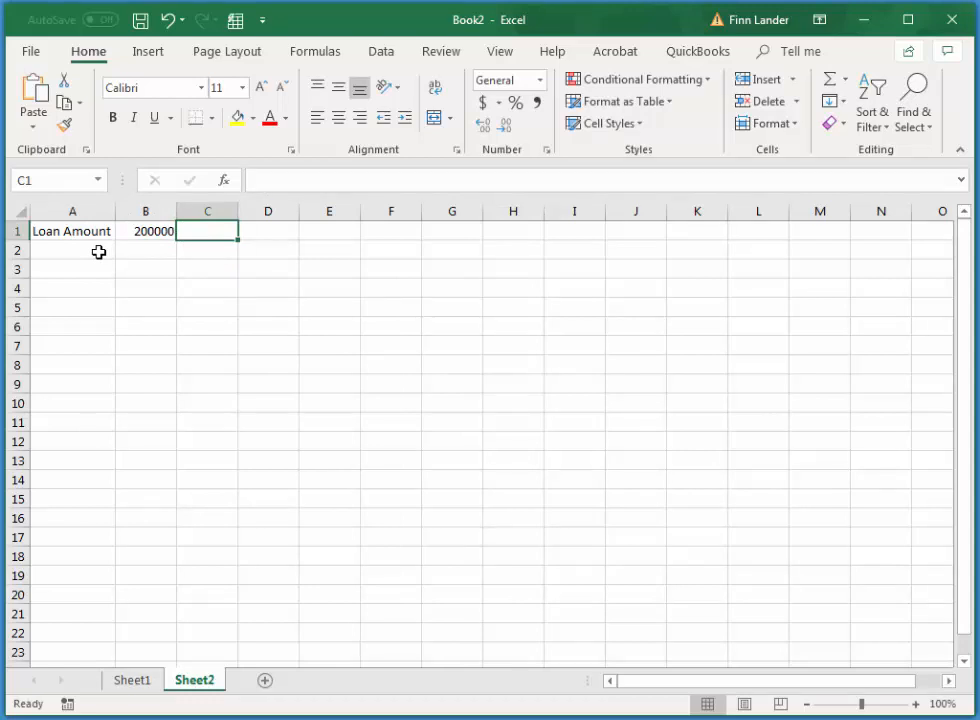
Enter the label Annual Interest in A2 and 3% in B2, widening column A to fit the label
{"action": "left_click", "coordinate": [99, 252]}
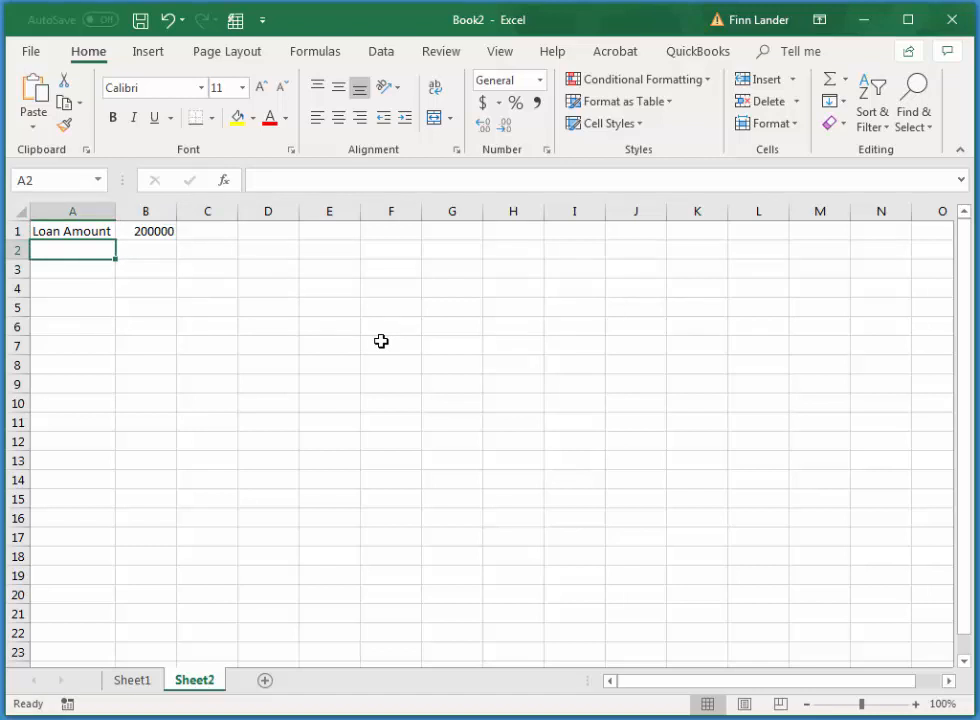
{"action": "type", "text": "Annual I"}
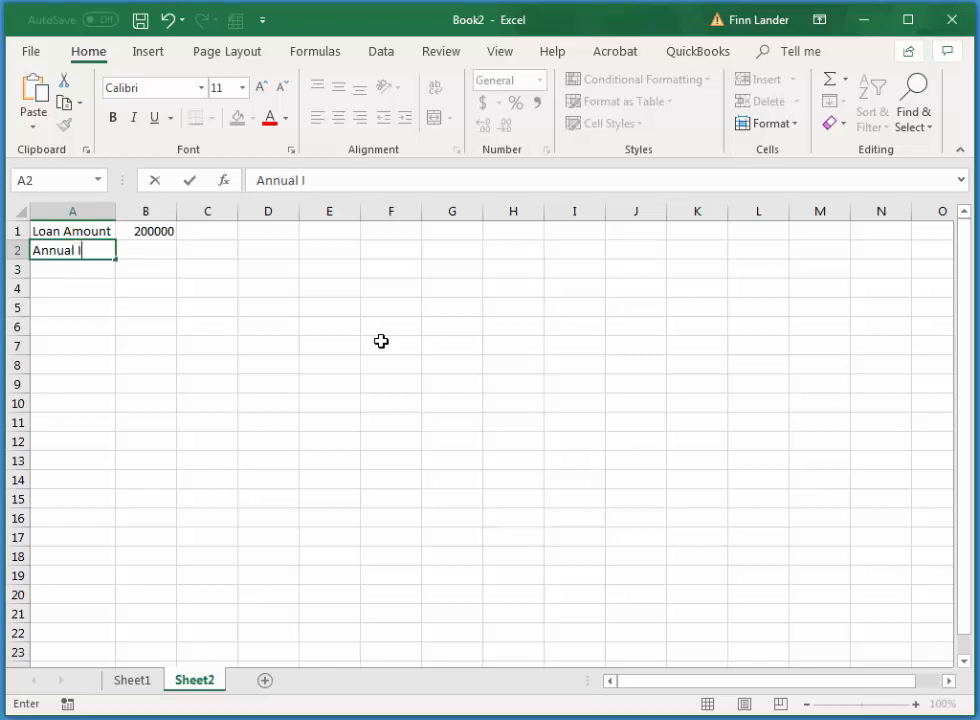
{"action": "type", "text": "nterest"}
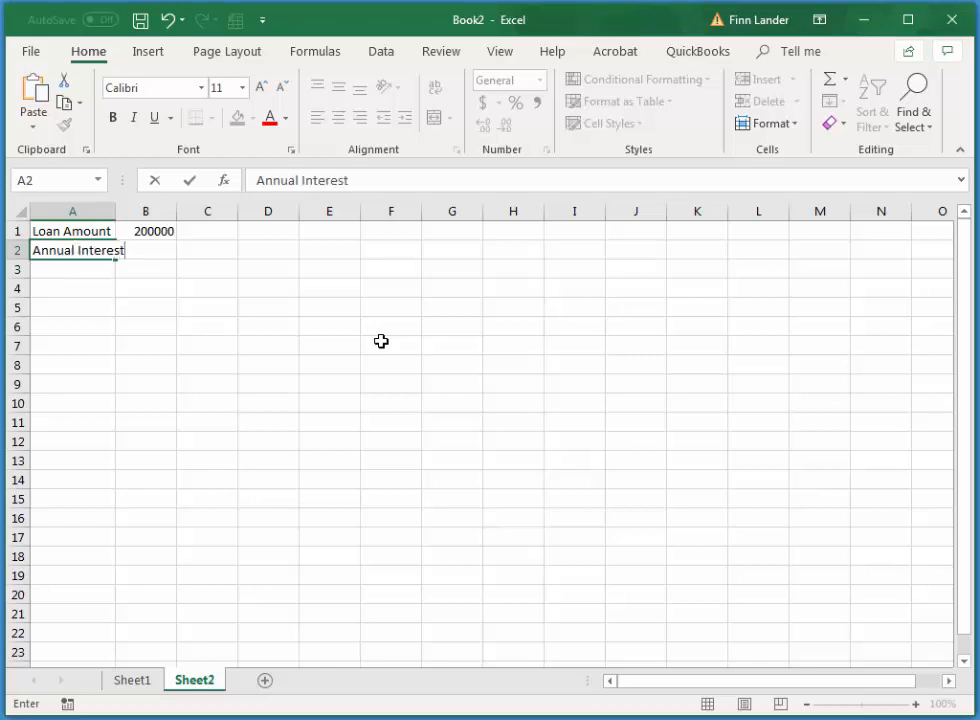
{"action": "key", "text": "Tab"}
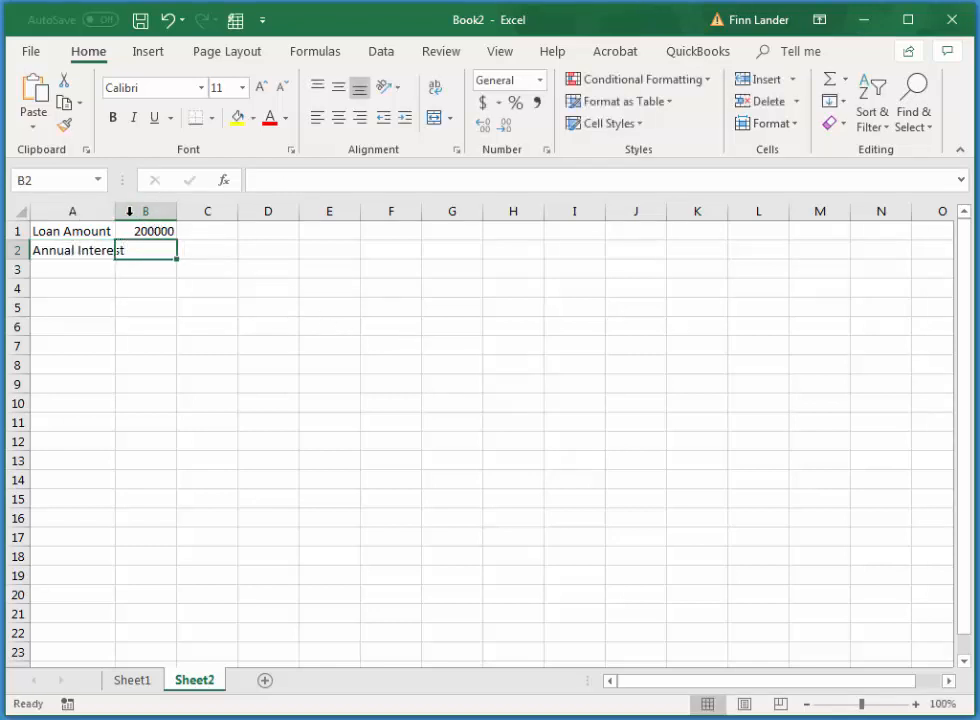
{"action": "left_click_drag", "start_coordinate": [116, 211], "coordinate": [129, 211]}
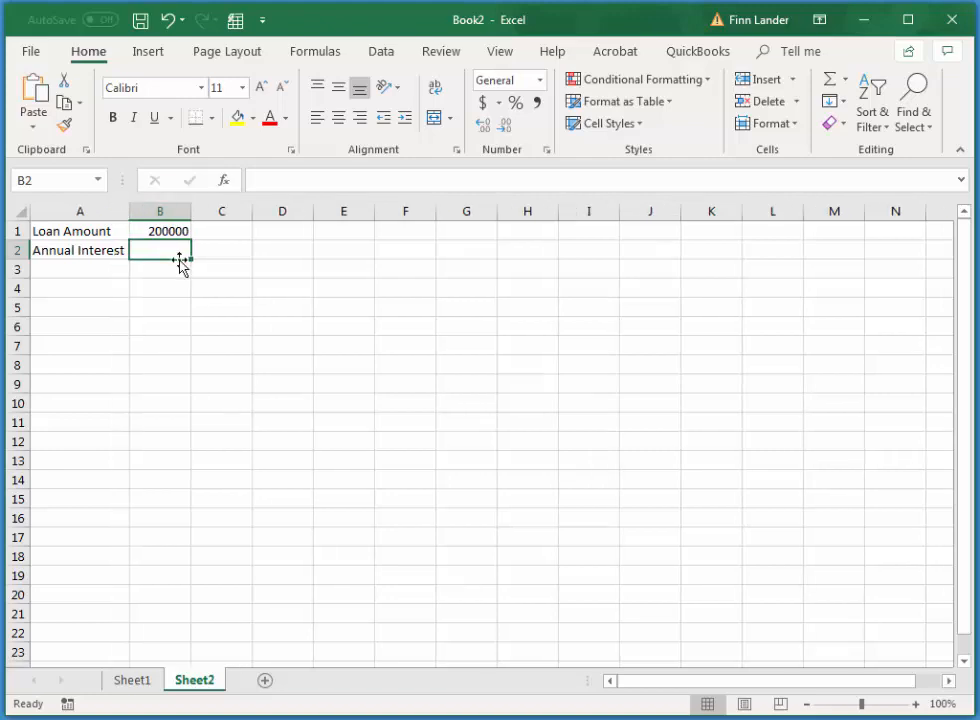
{"action": "type", "text": "3"}
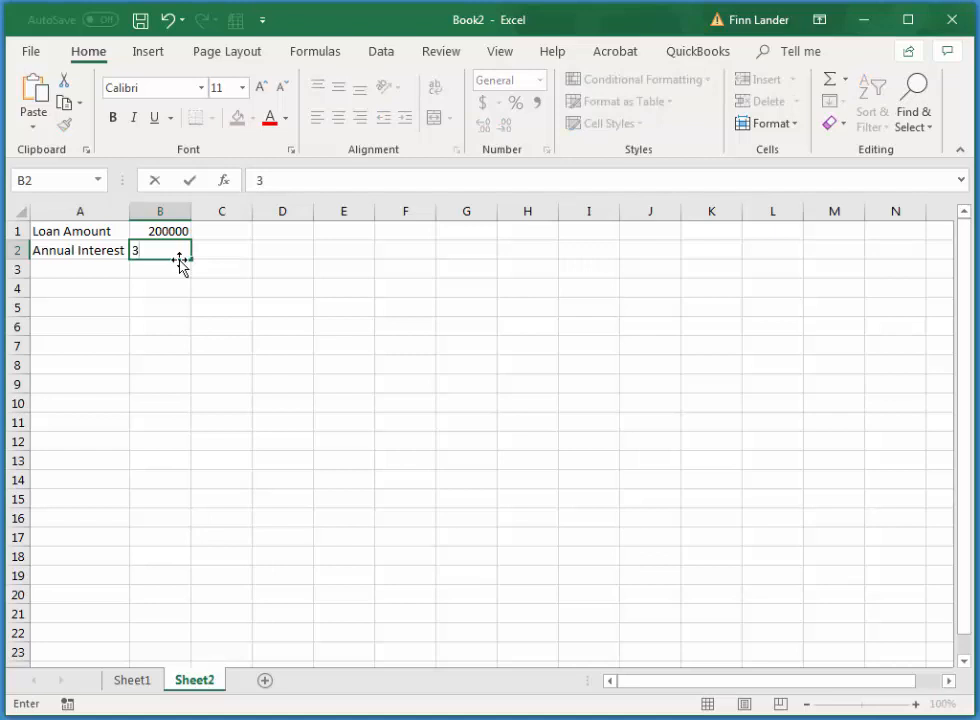
{"action": "type", "text": "%"}
{"action": "key", "text": "Return"}
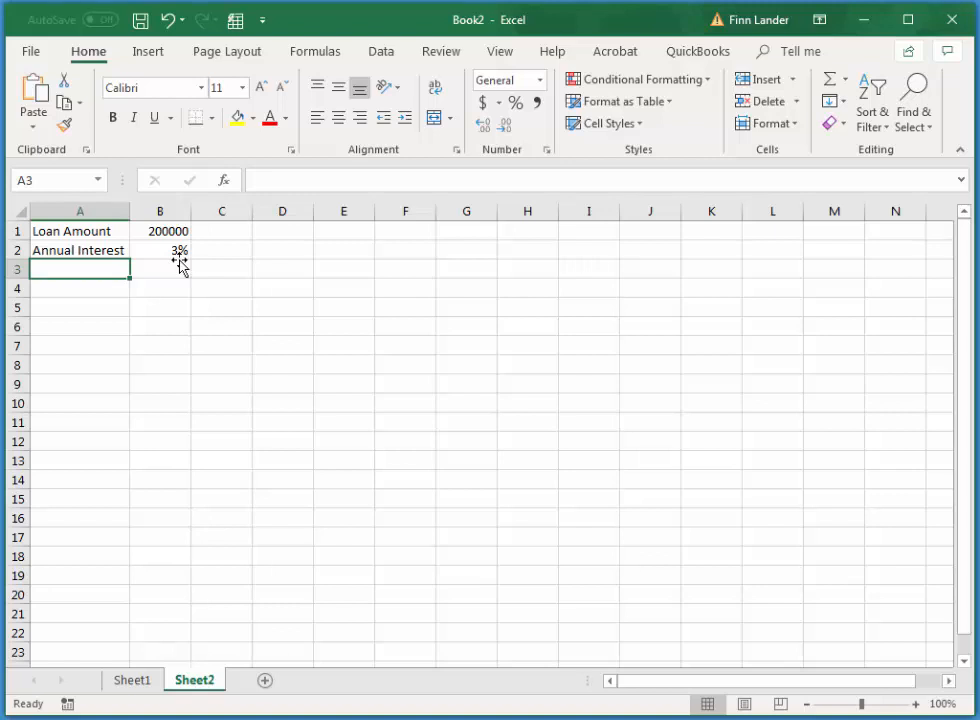
Enter the label Number of periods in A3 and 60 in B3, fitting column A to the longer label
{"action": "type", "text": "Number of "}
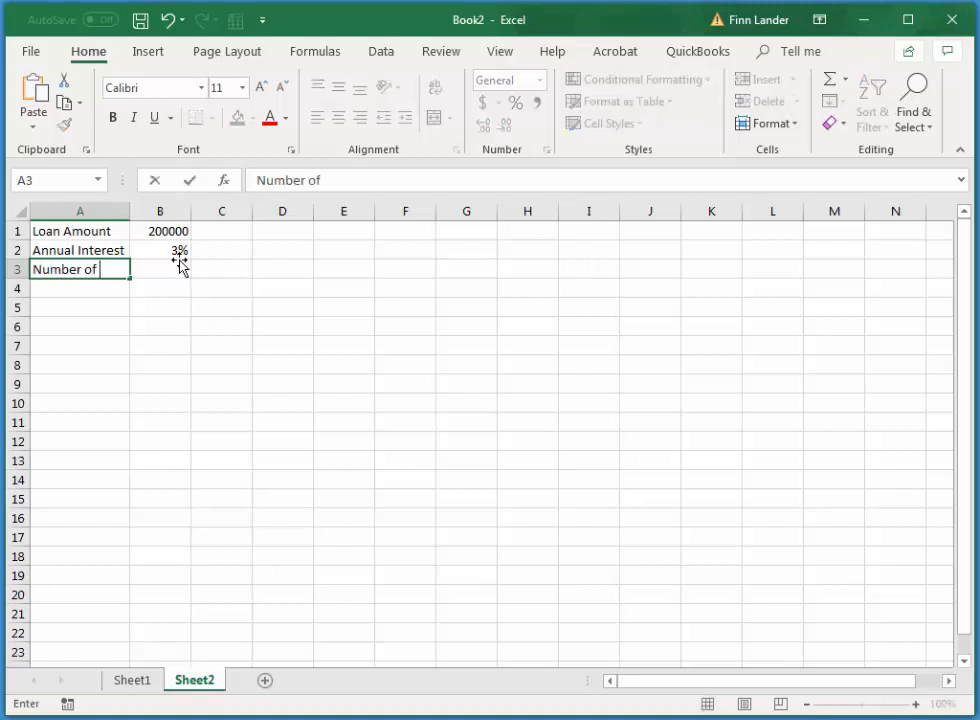
{"action": "type", "text": "periods"}
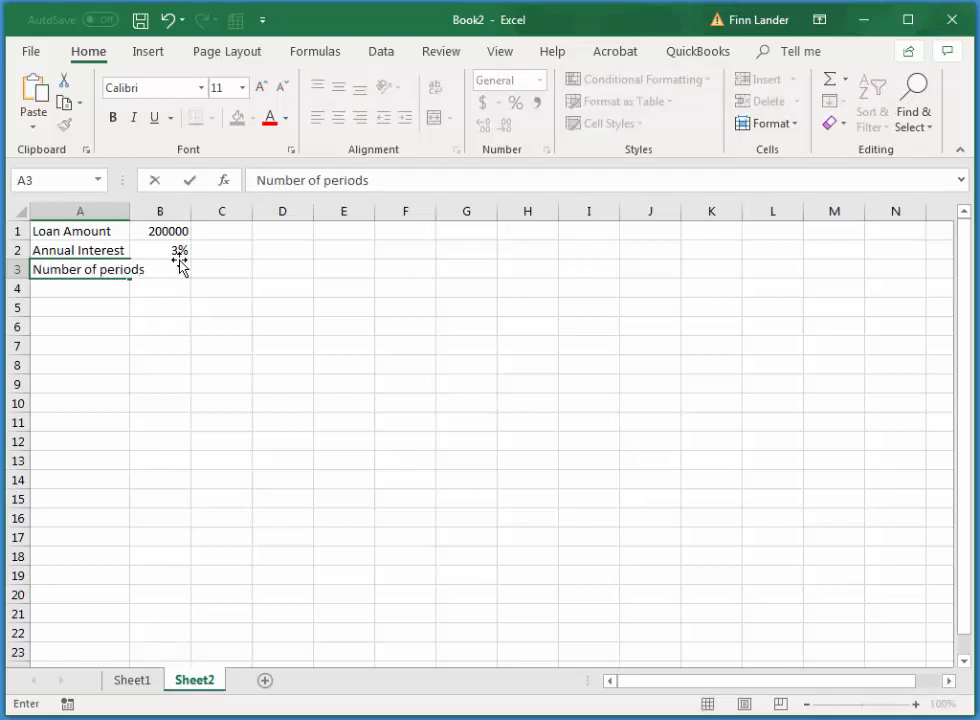
{"action": "key", "text": "Tab"}
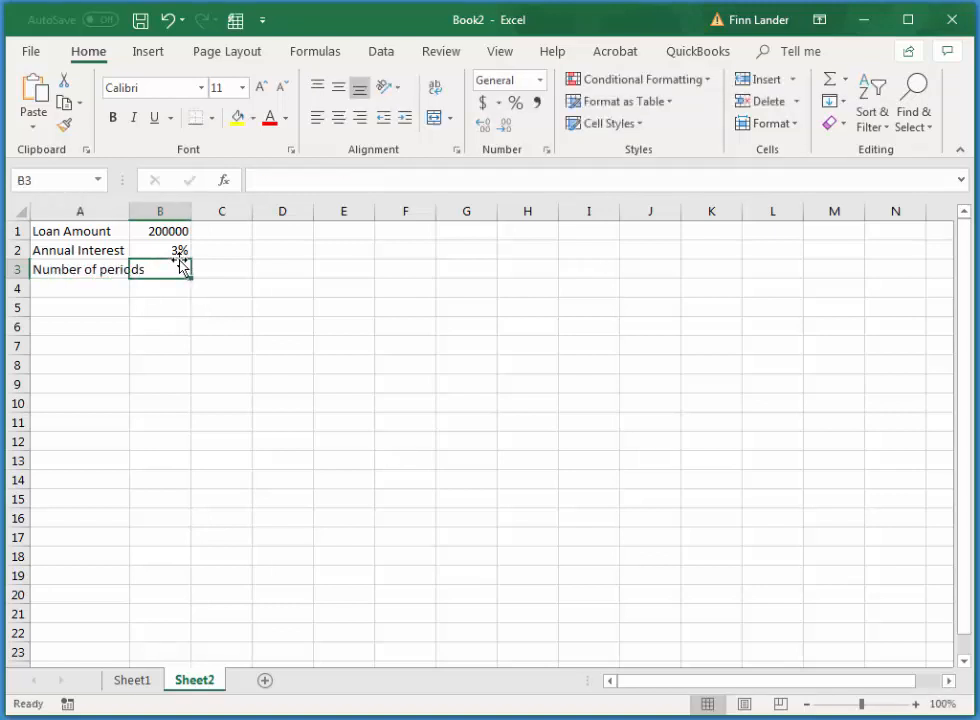
{"action": "double_click", "coordinate": [129, 211]}
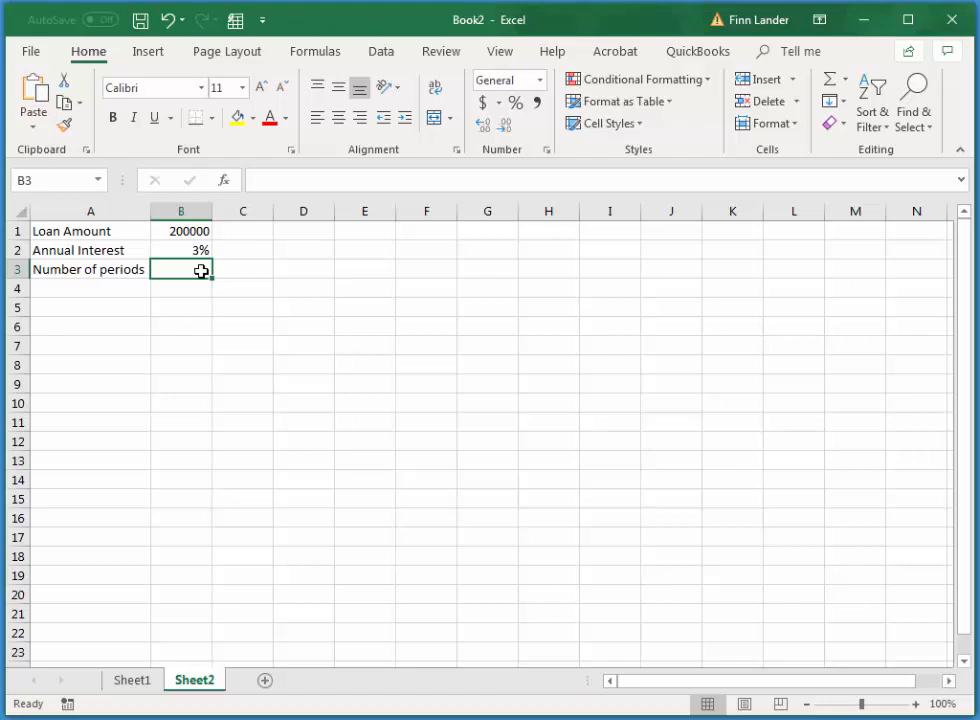
{"action": "type", "text": "60"}
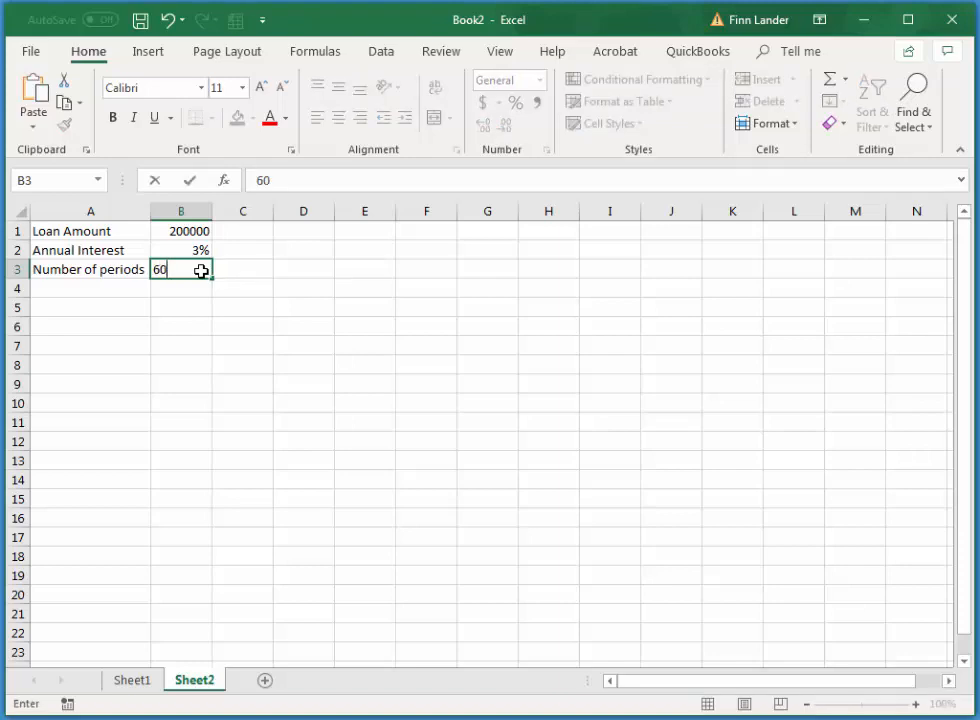
{"action": "key", "text": "Return"}
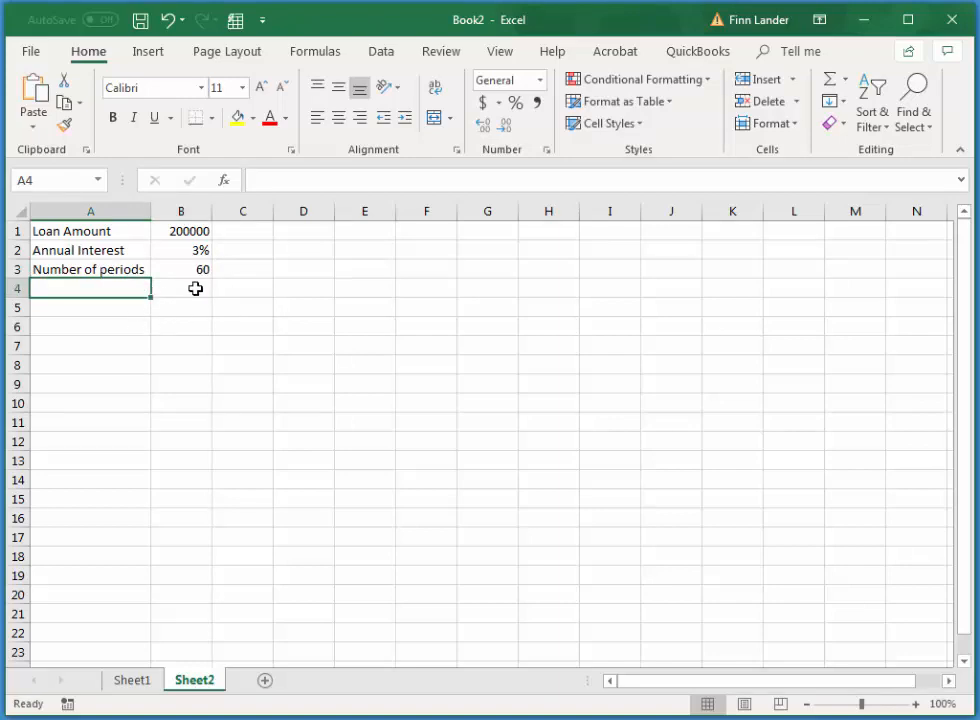
Enter the heading Amortization Schedule in A5, leaving row 4 empty below the loan inputs
{"action": "left_click", "coordinate": [125, 310]}
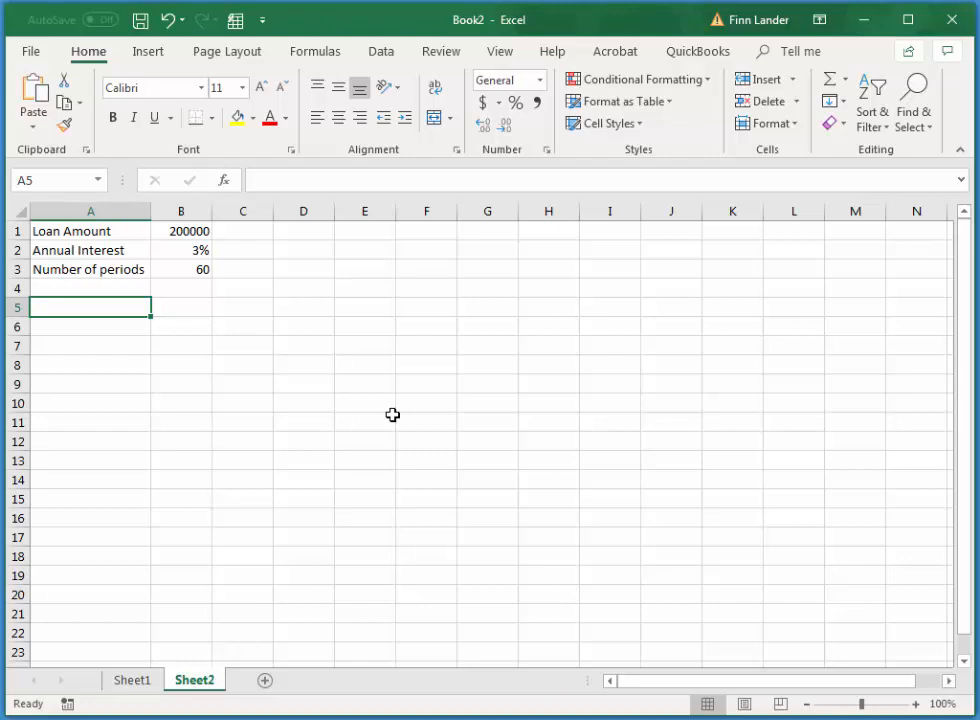
{"action": "type", "text": "Amor"}
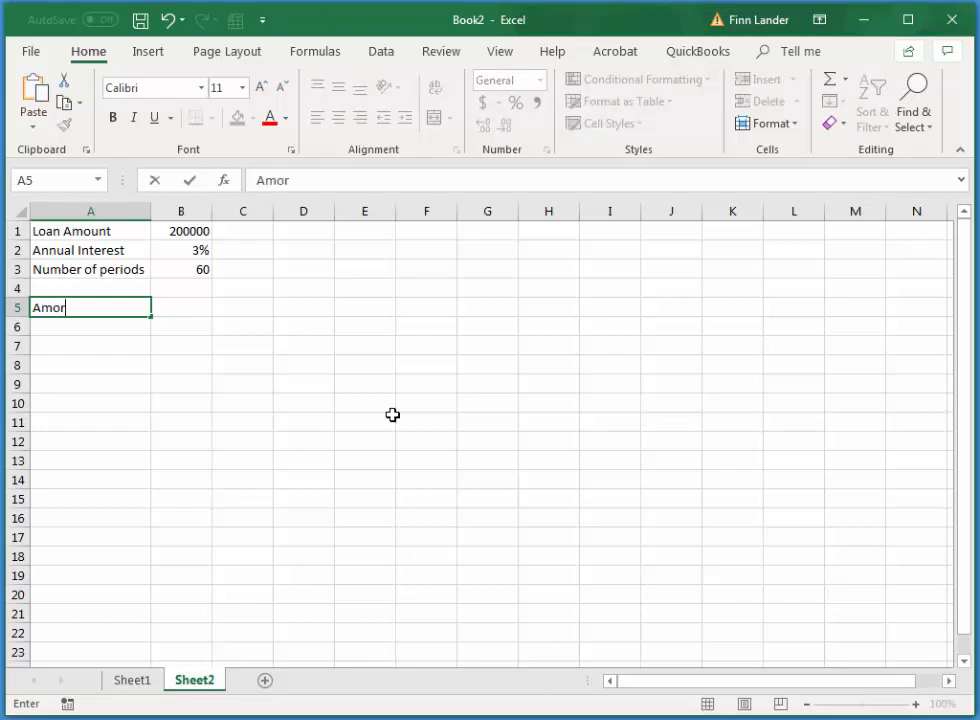
{"action": "type", "text": "tization "}
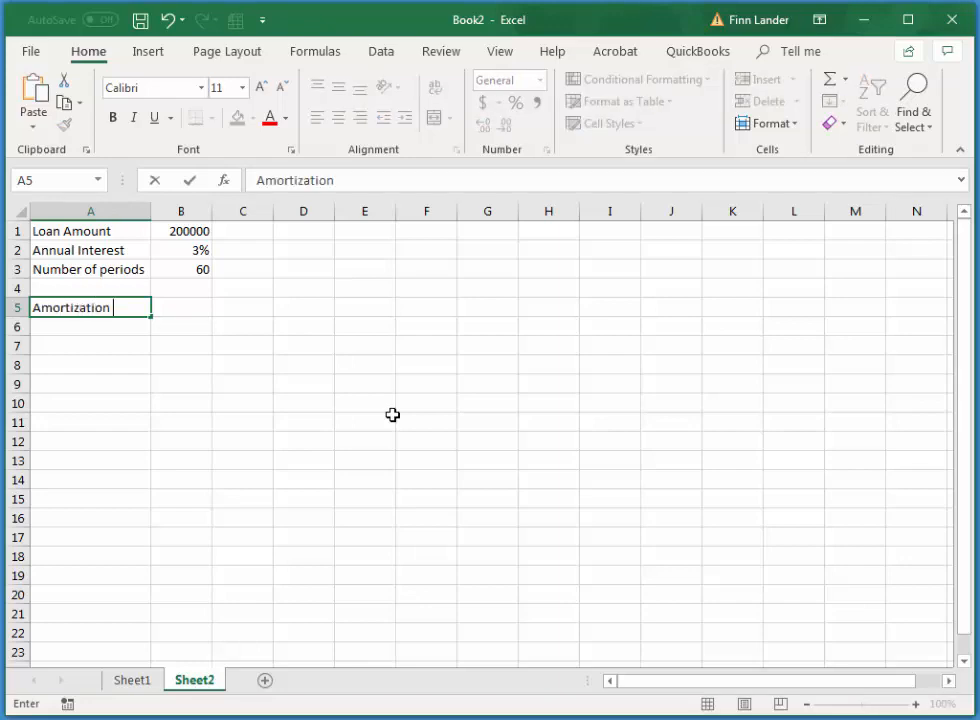
{"action": "type", "text": "Sched"}
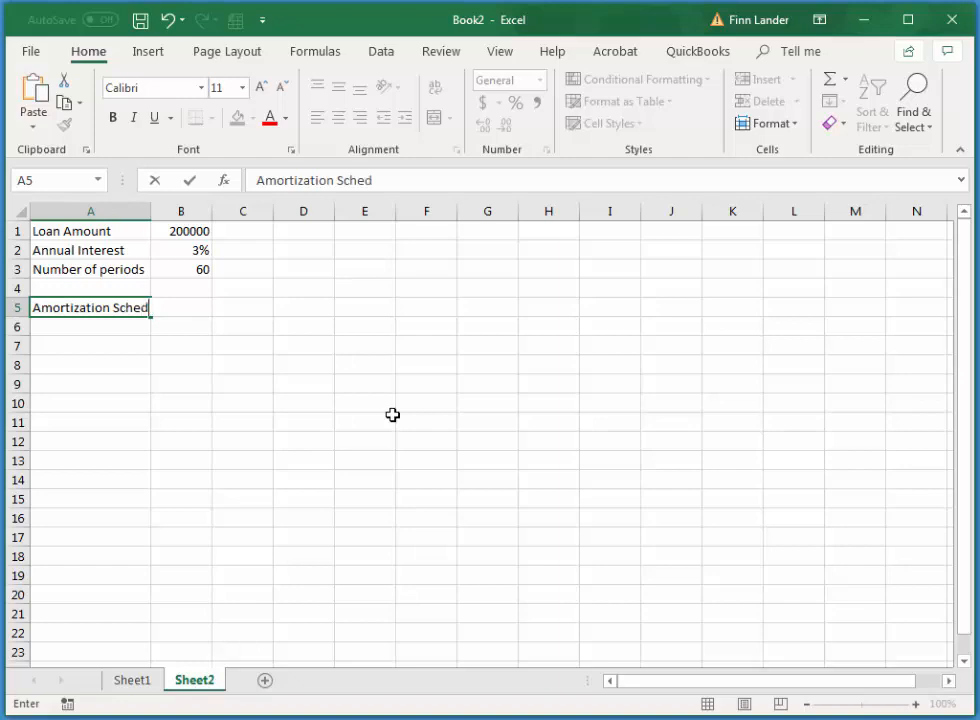
{"action": "type", "text": "ule"}
{"action": "key", "text": "Return"}
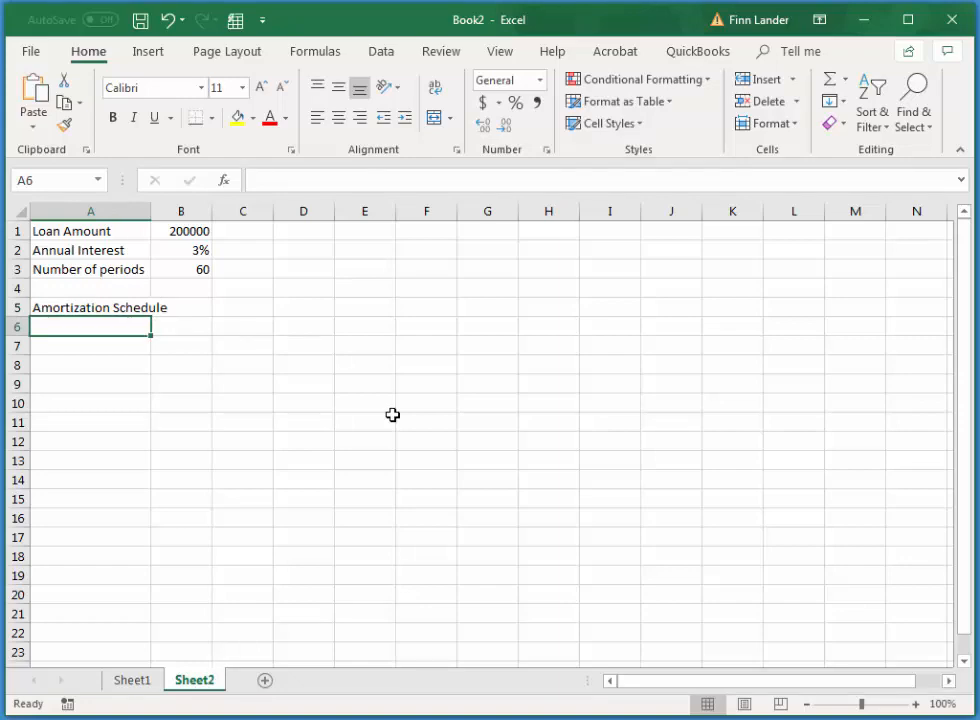
Enter the column headers payment period in A6 and Payment amount in B6 below the schedule heading
{"action": "type", "text": "paymen"}
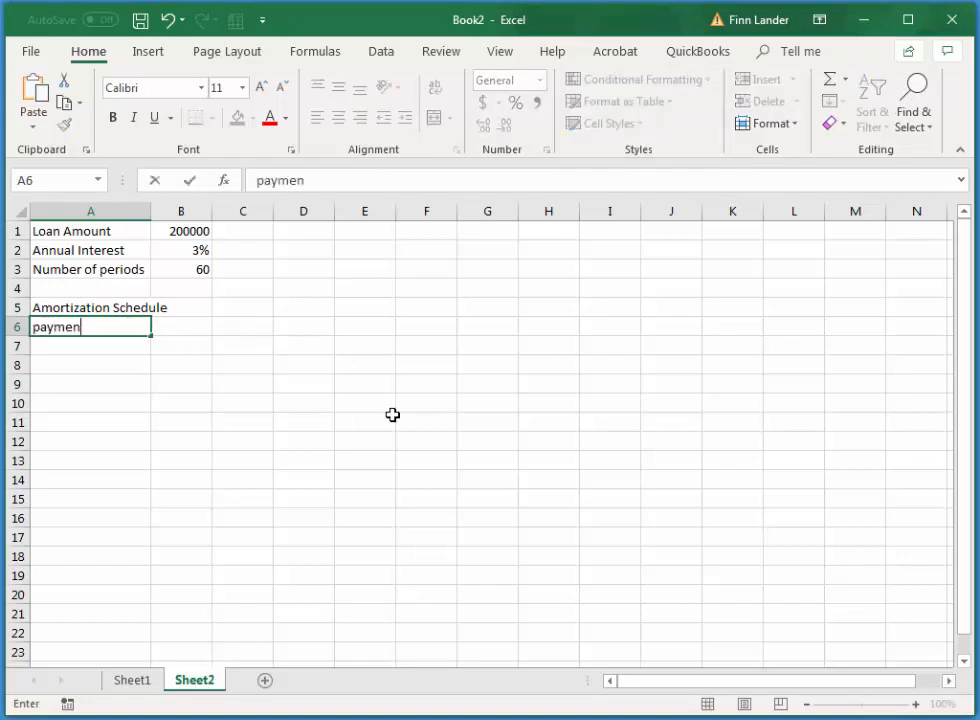
{"action": "type", "text": "t period"}
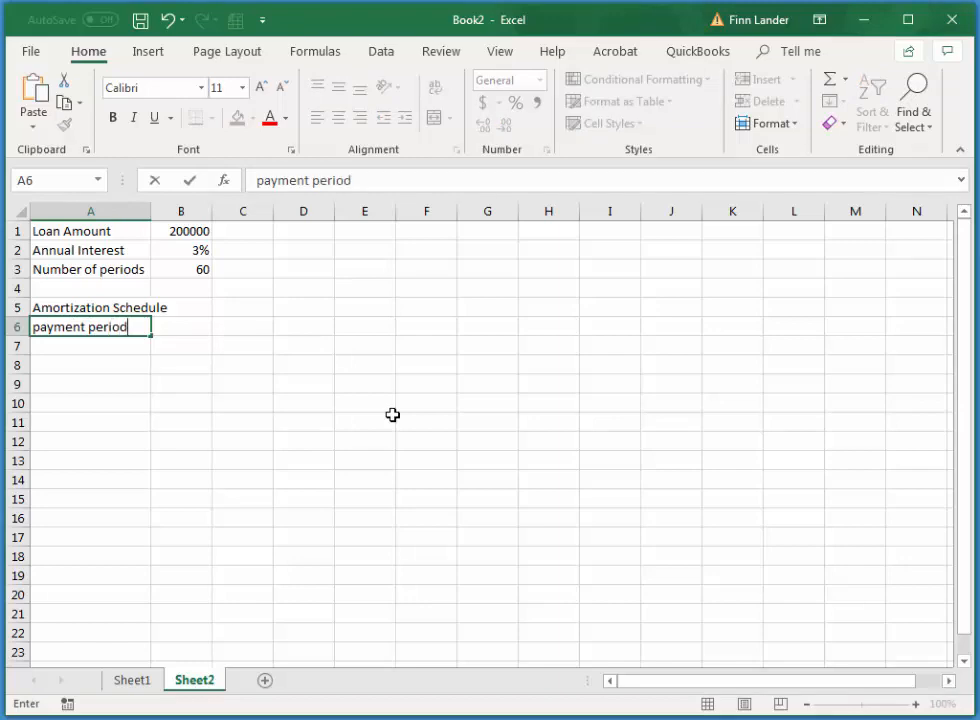
{"action": "key", "text": "Tab"}
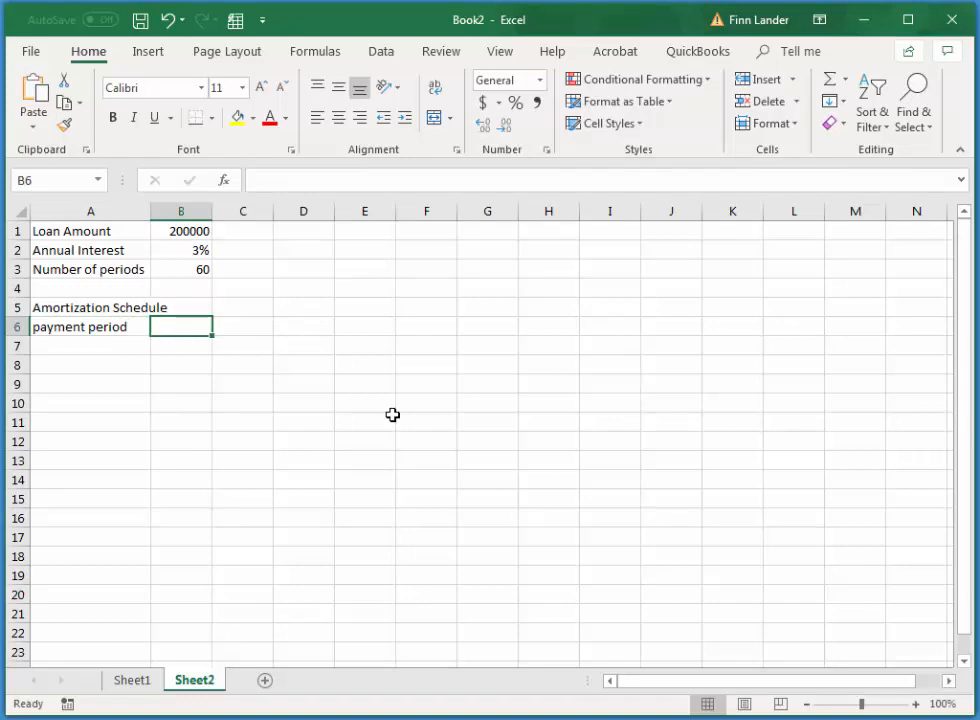
{"action": "type", "text": "Payment"}
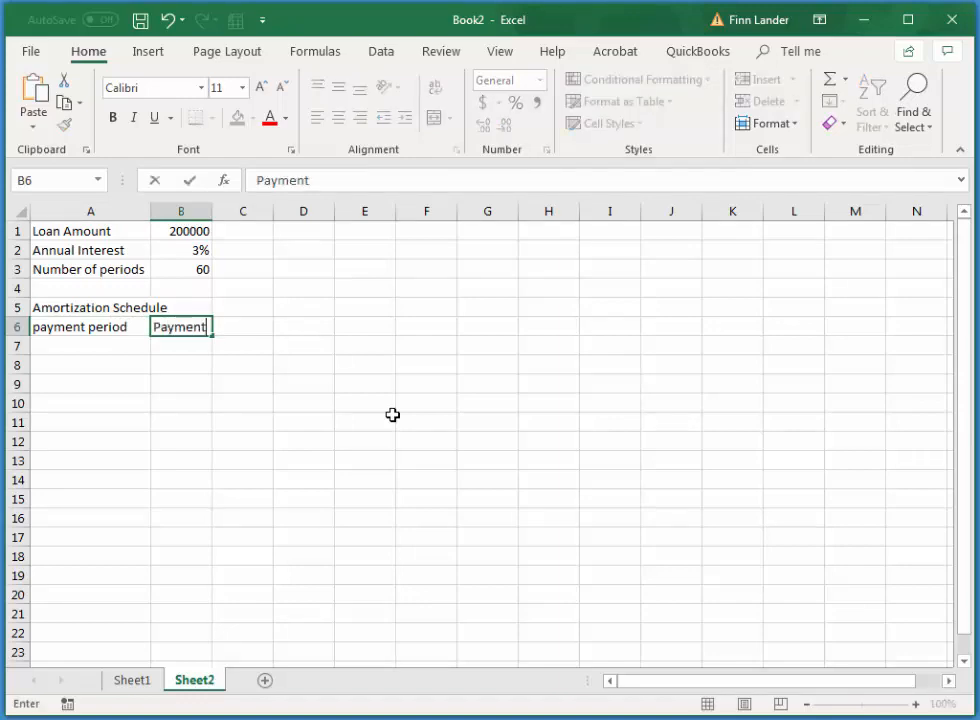
{"action": "type", "text": " amou"}
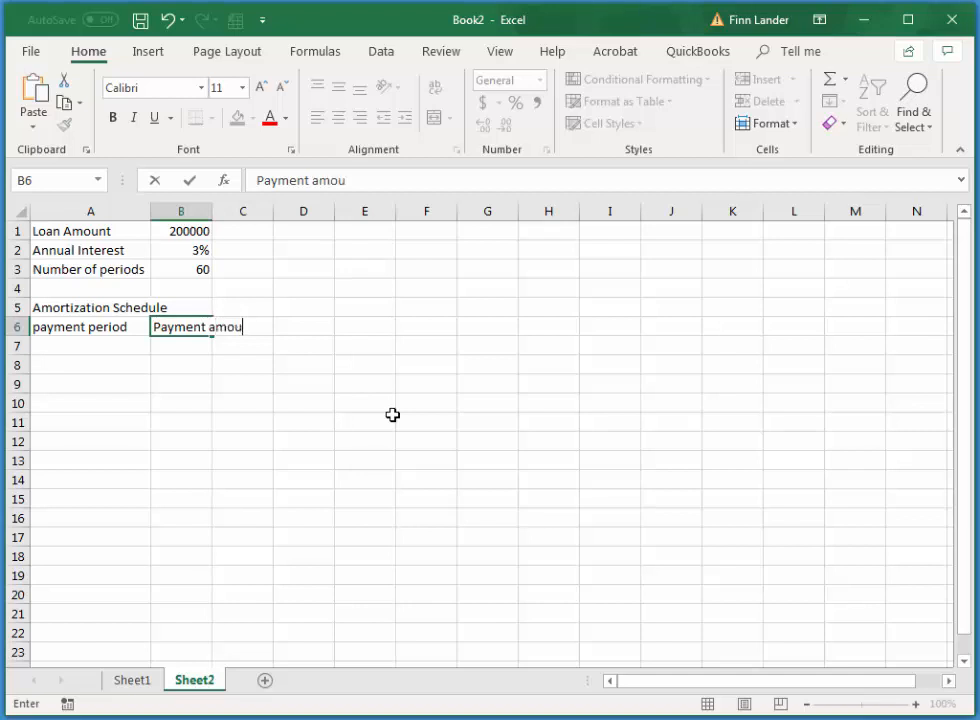
{"action": "type", "text": "nt"}
{"action": "key", "text": "Tab"}
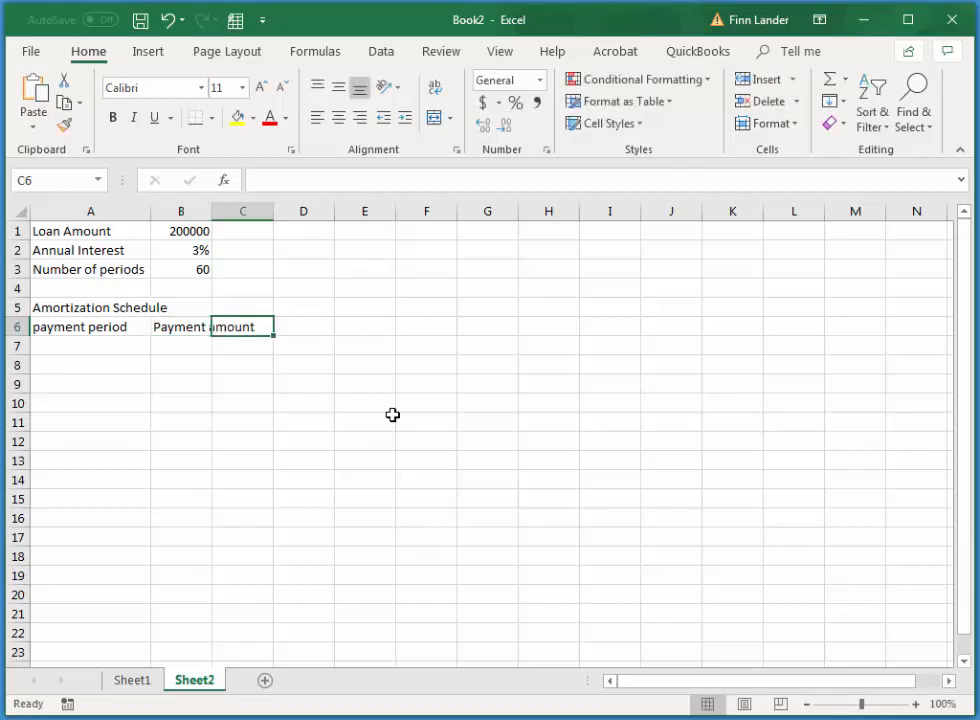
Enter the column header Cumulative in C6
{"action": "type", "text": "Cu"}
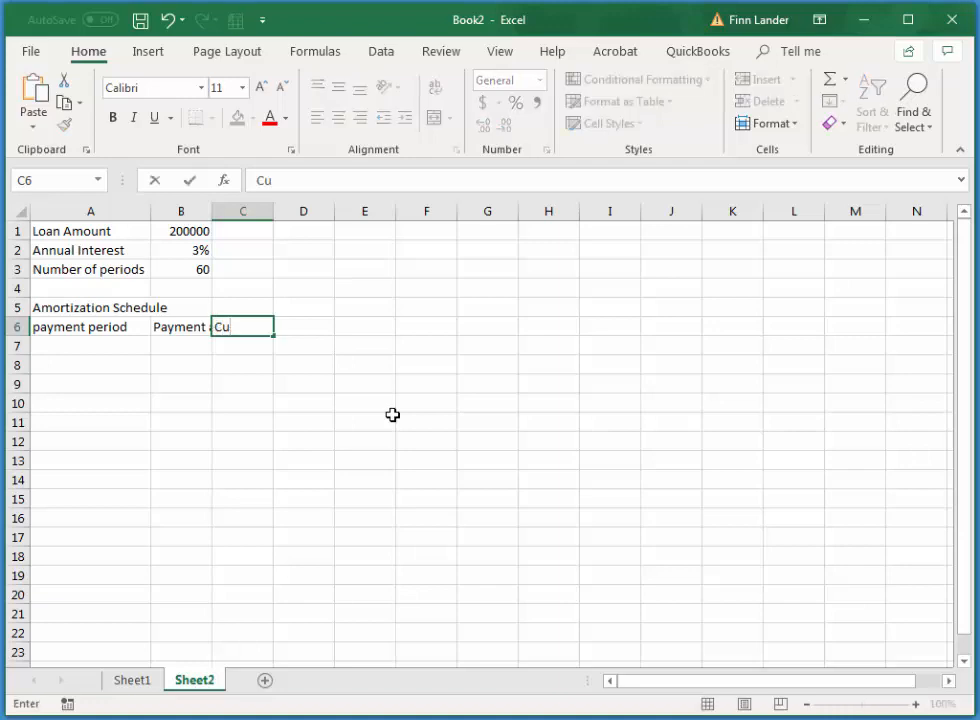
{"action": "type", "text": "mulative"}
{"action": "key", "text": "Tab"}
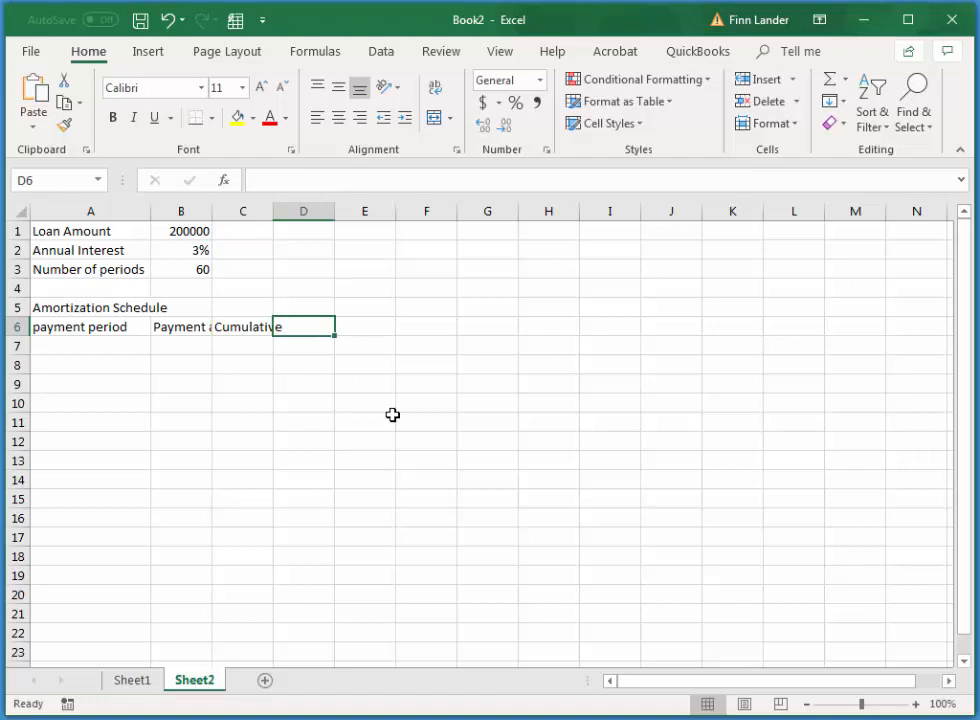
Extend the column header in C6 to read Cumulative pmts
{"action": "key", "text": "Left"}
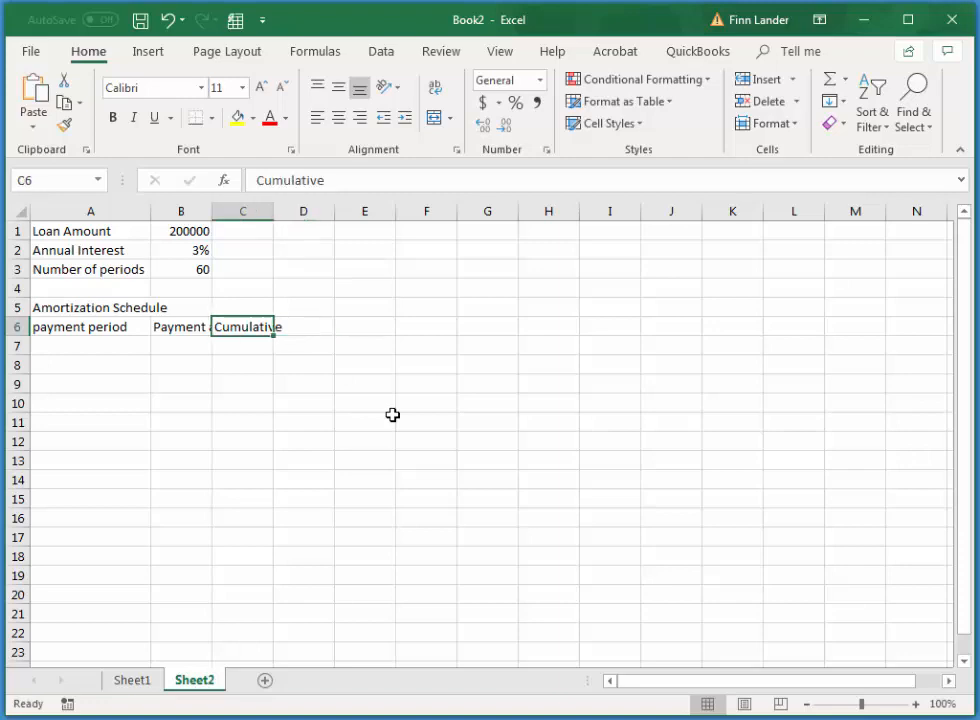
{"action": "type", "text": "ve"}
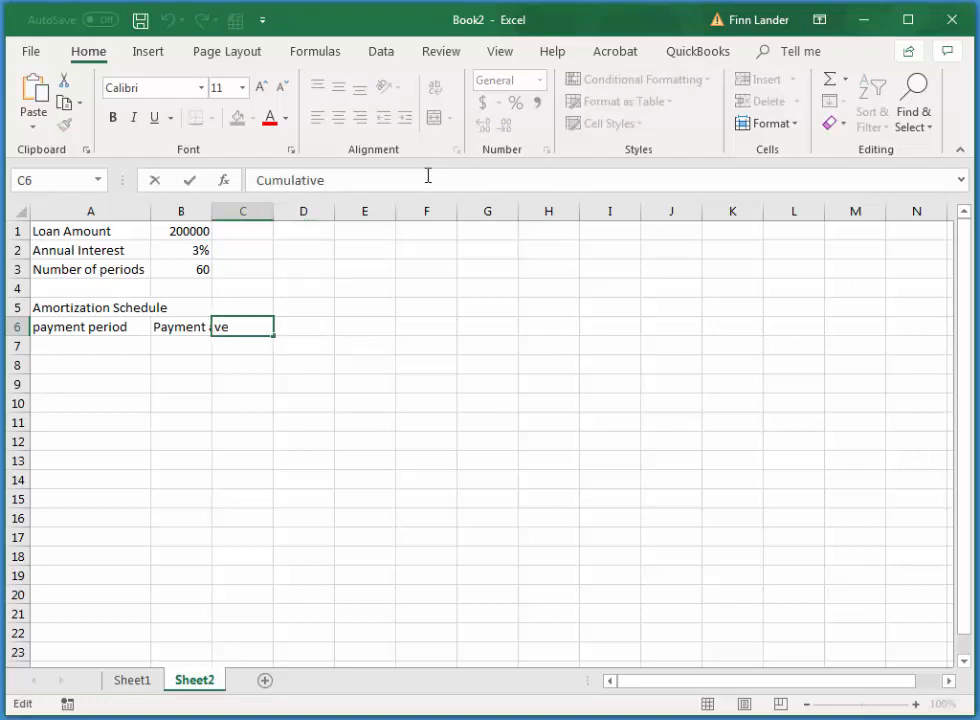
{"action": "type", "text": " pmts"}
{"action": "key", "text": "Tab"}
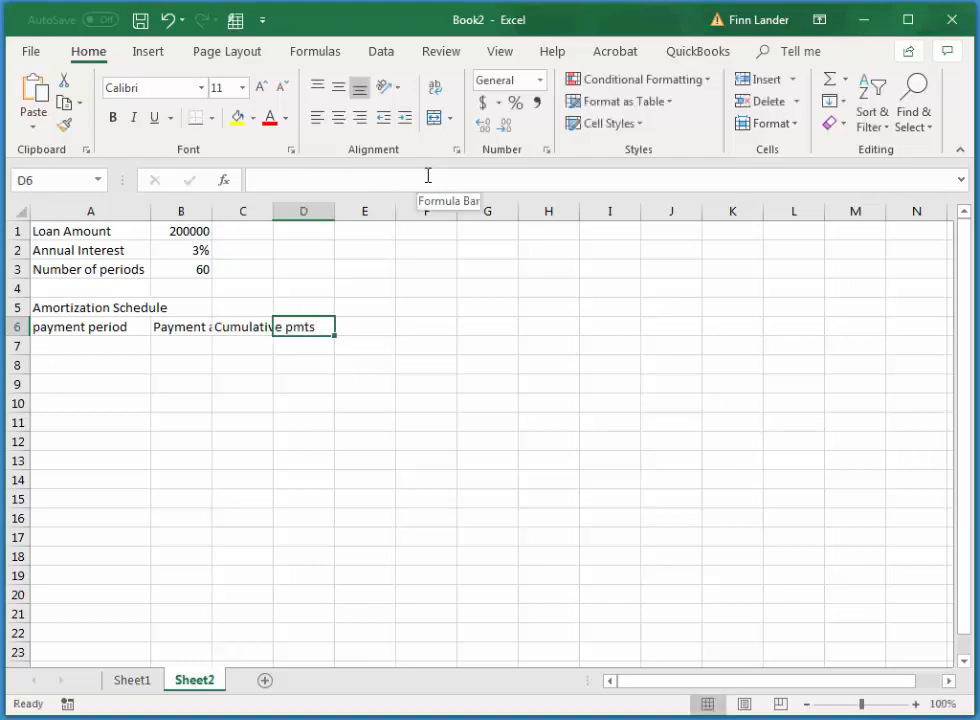
Enter the column headers Int. in D6 and Cum Int in E6
{"action": "type", "text": "Inter"}
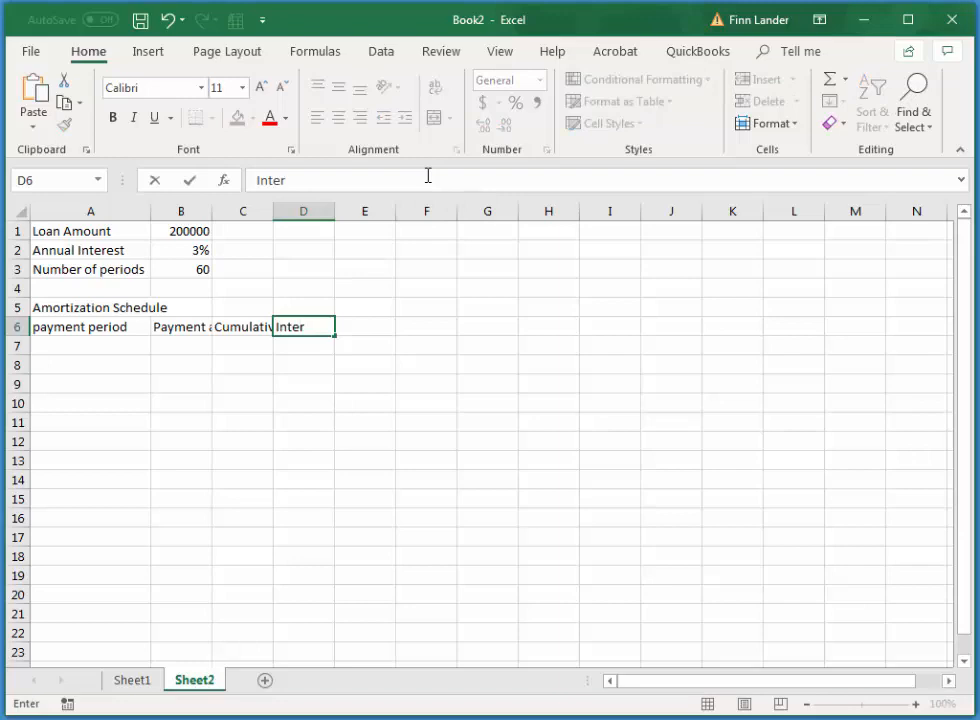
{"action": "key", "text": "BackSpace"}
{"action": "key", "text": "BackSpace"}
{"action": "type", "text": "."}
{"action": "key", "text": "Tab"}
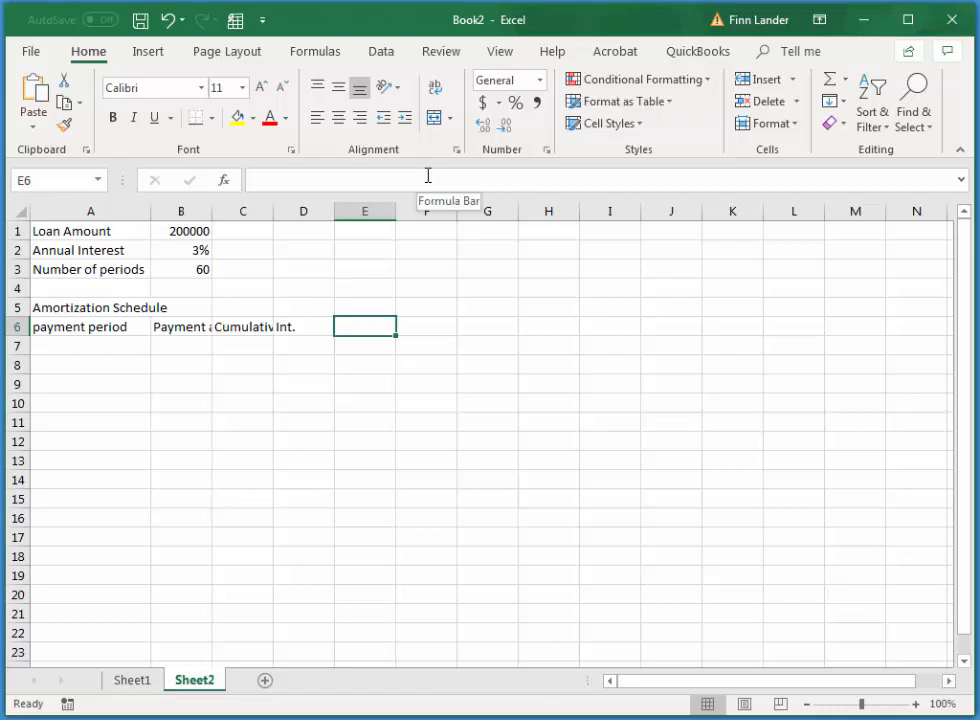
{"action": "type", "text": "Cu"}
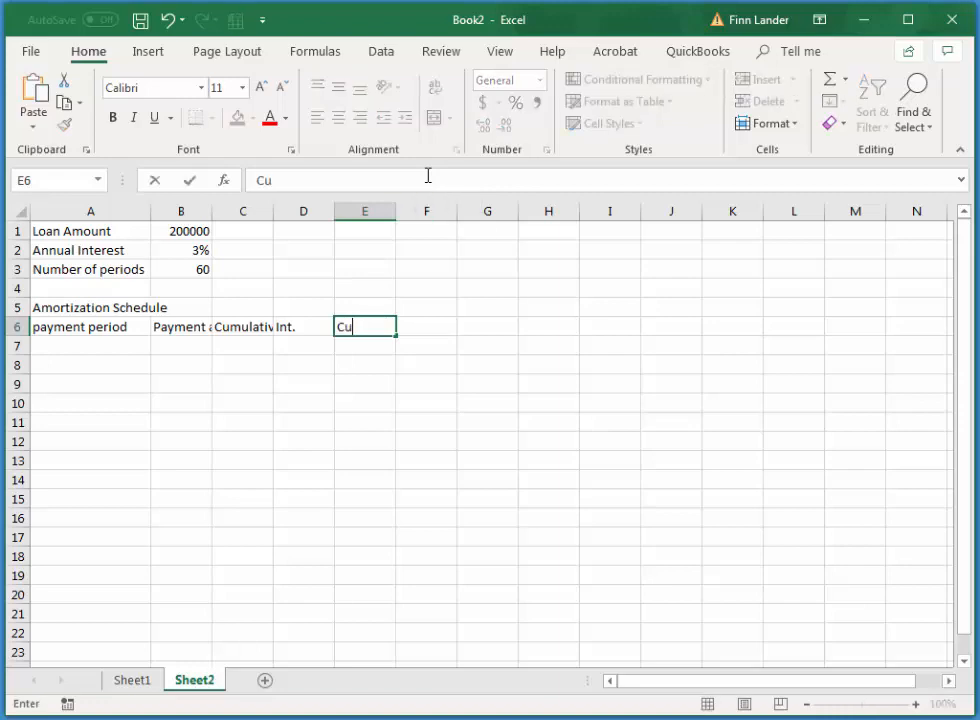
{"action": "type", "text": "m Int"}
{"action": "key", "text": "Tab"}
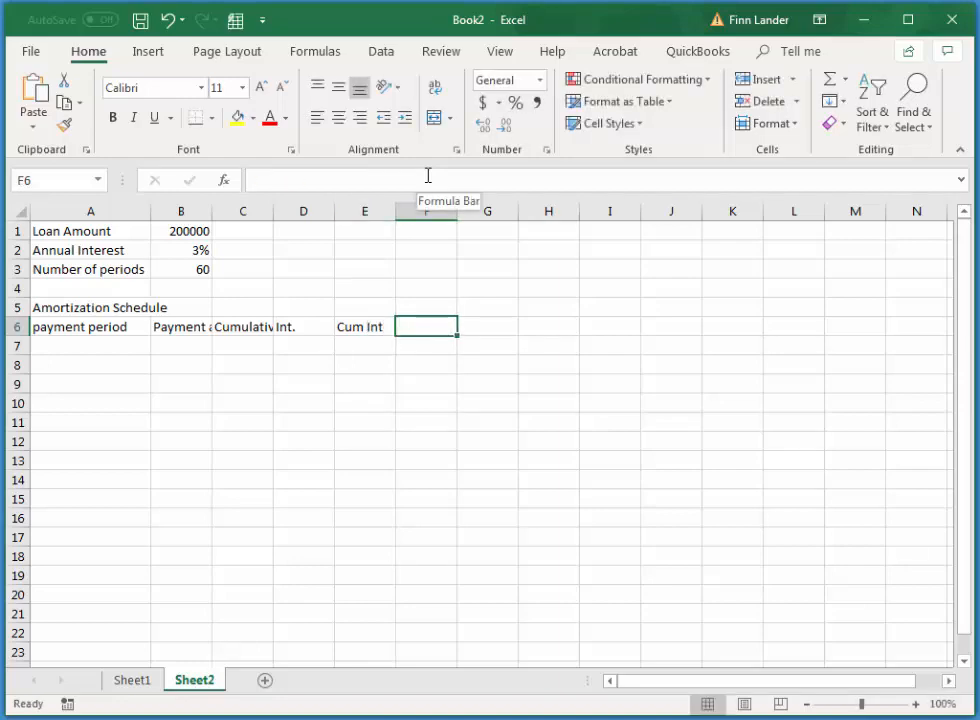
Enter the column headers Principal in F6 and cul principal in G6
{"action": "type", "text": "Pr"}
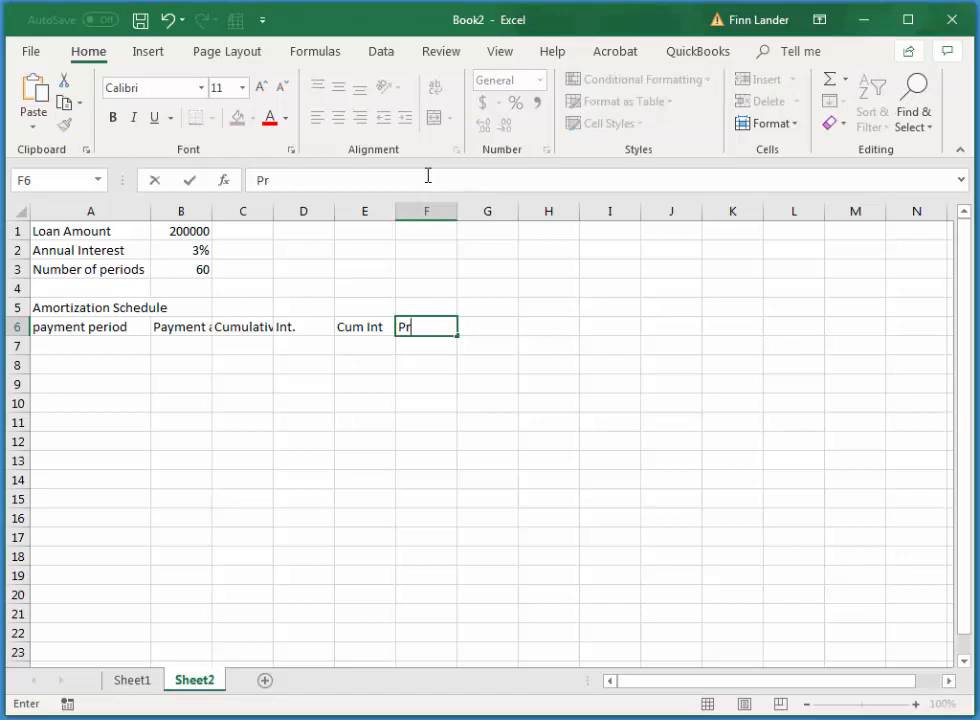
{"action": "type", "text": "incipal"}
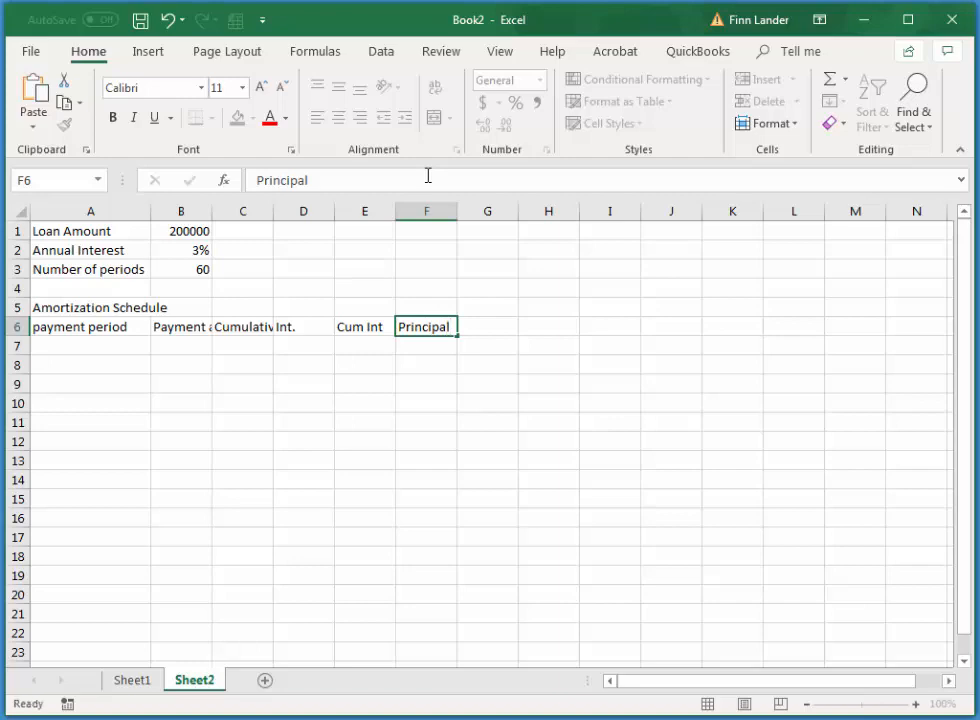
{"action": "key", "text": "Tab"}
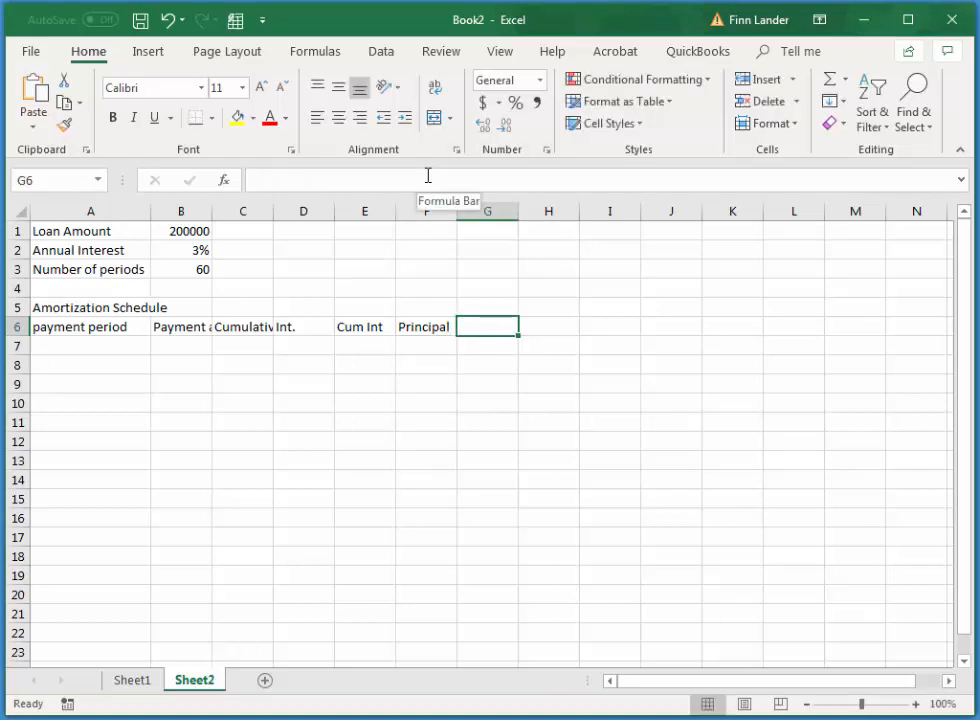
{"action": "type", "text": "cul prin"}
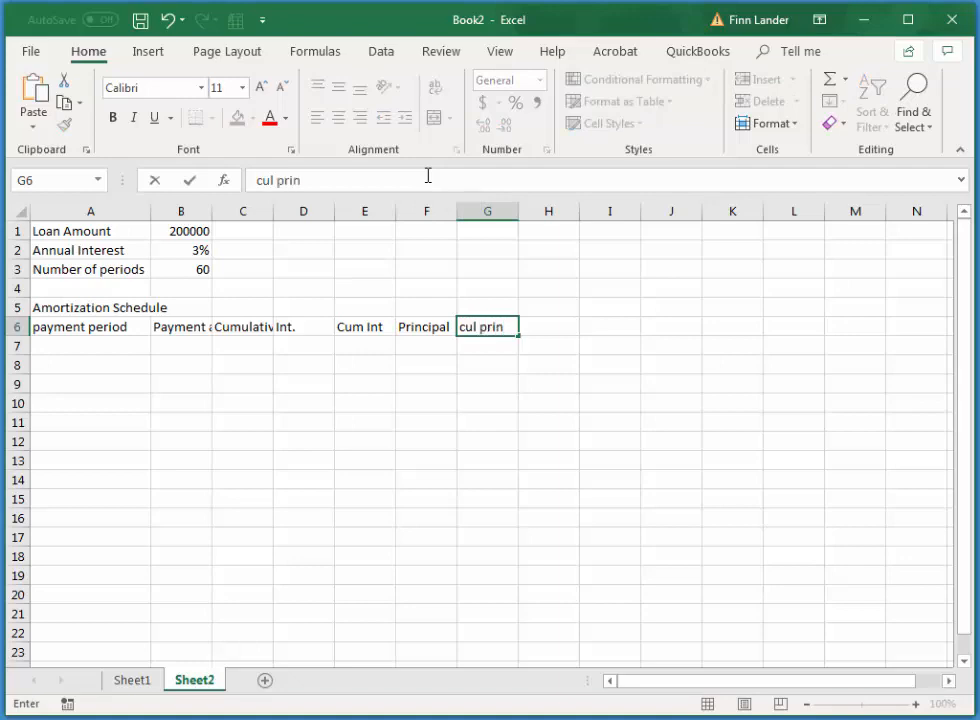
{"action": "type", "text": "cipal"}
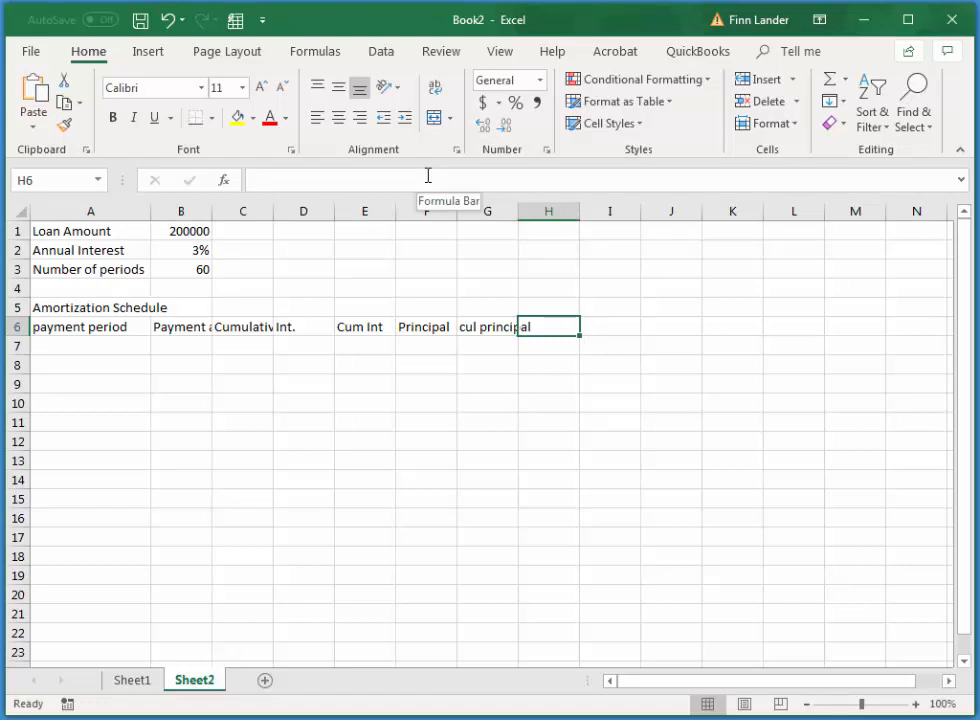
Enter the last column header, Principal Balance, in H6
{"action": "type", "text": "Pri"}
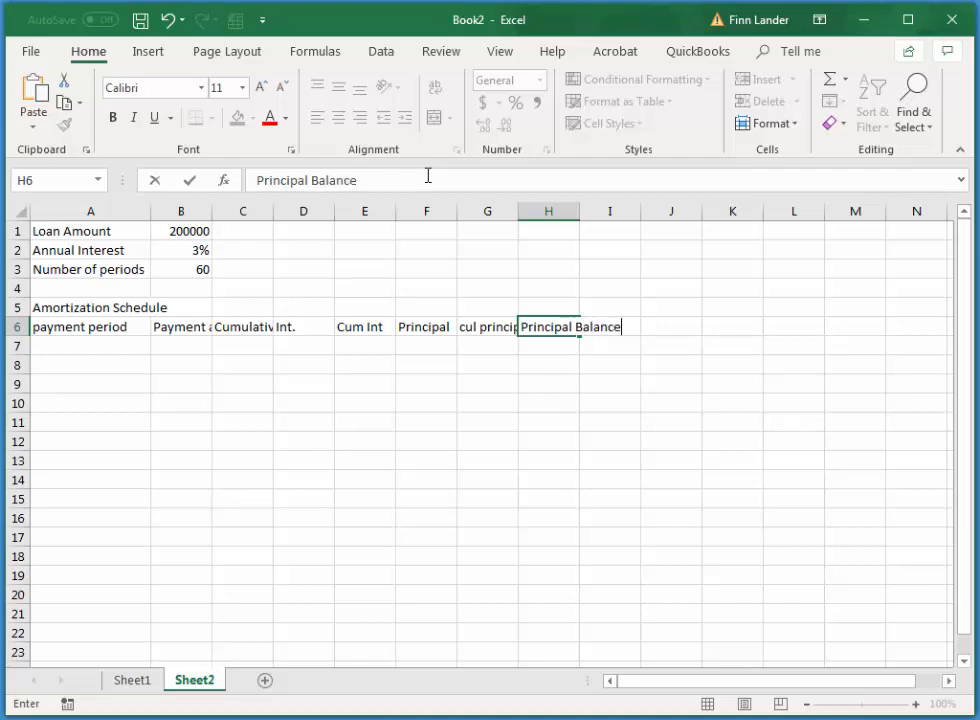
{"action": "type", "text": "ncipal Balance"}
{"action": "key", "text": "Tab"}
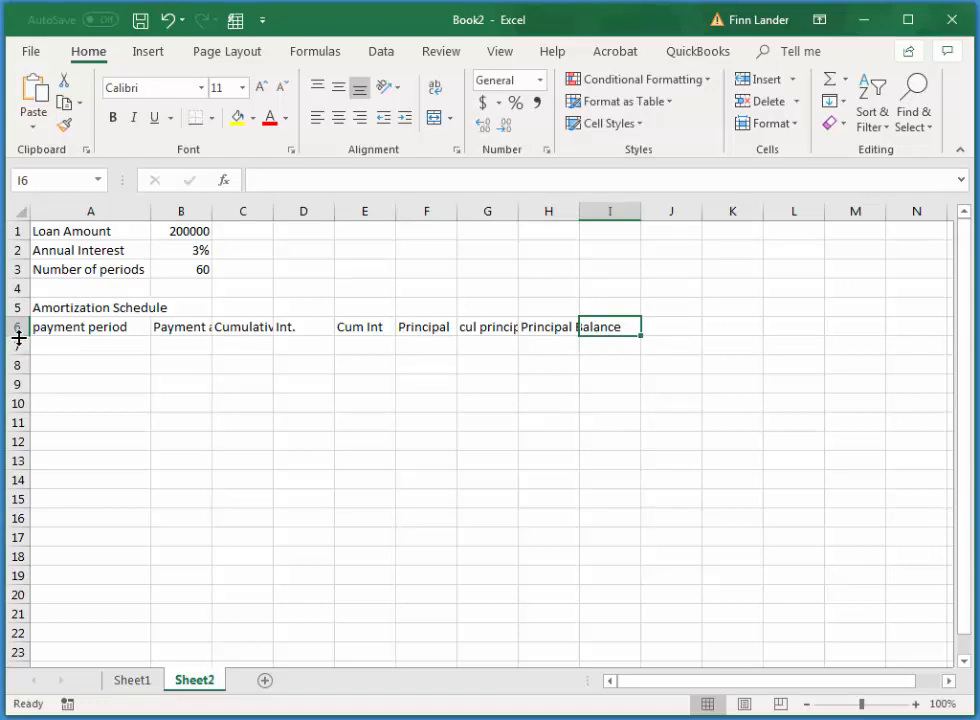
Make row 6 taller and wrap the text in A6:I6, aligned top and left, widening column C so Cumulative fits on one line
{"action": "left_click_drag", "start_coordinate": [18, 338], "coordinate": [16, 361]}
{"action": "left_click_drag", "start_coordinate": [70, 335], "coordinate": [593, 346]}
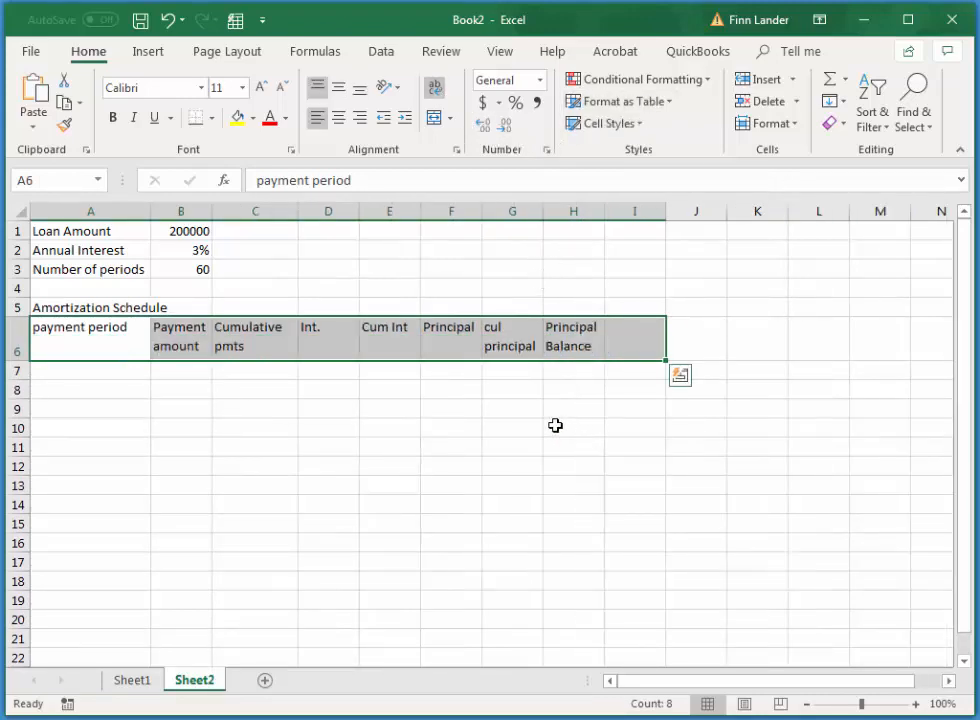
Correct the header in G6 to read cumulative principal
{"action": "left_click", "coordinate": [505, 337]}
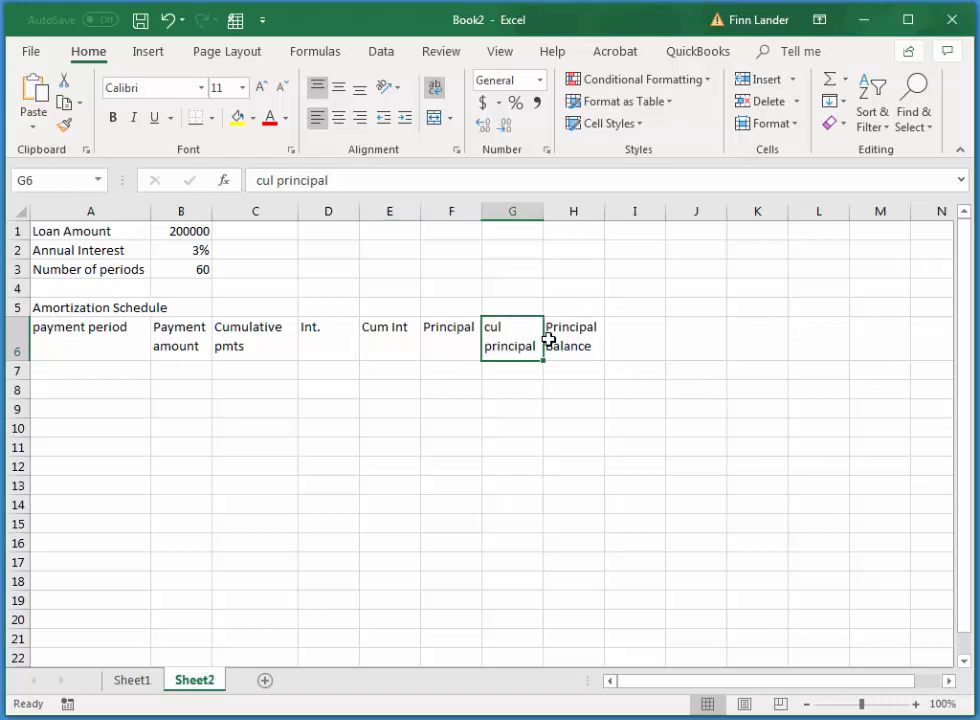
{"action": "left_click", "coordinate": [275, 181]}
{"action": "key", "text": "BackSpace"}
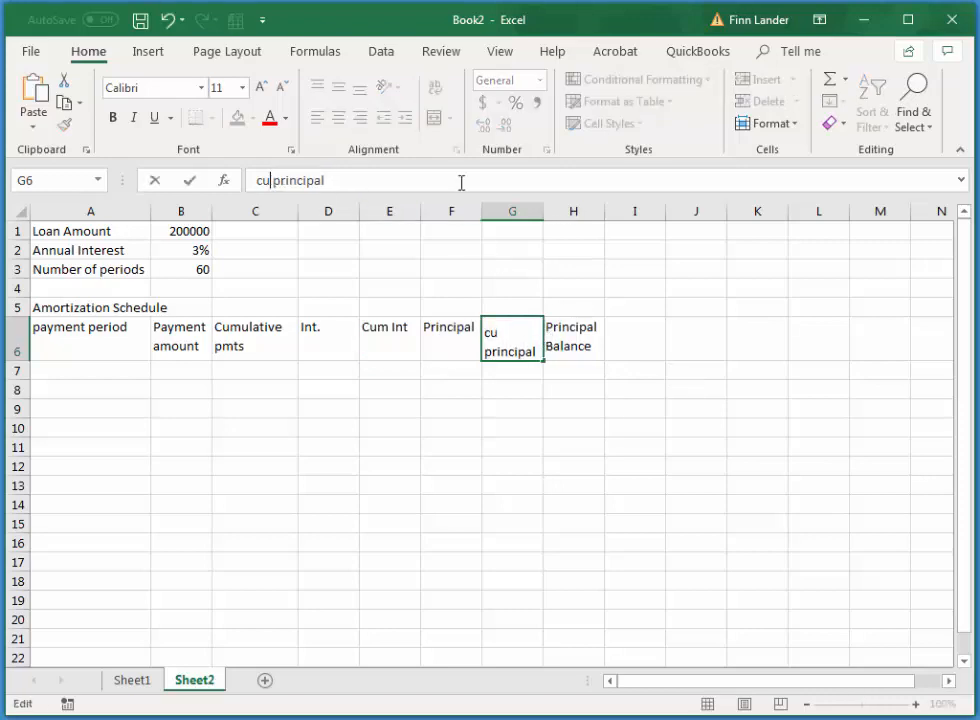
{"action": "type", "text": "mulative"}
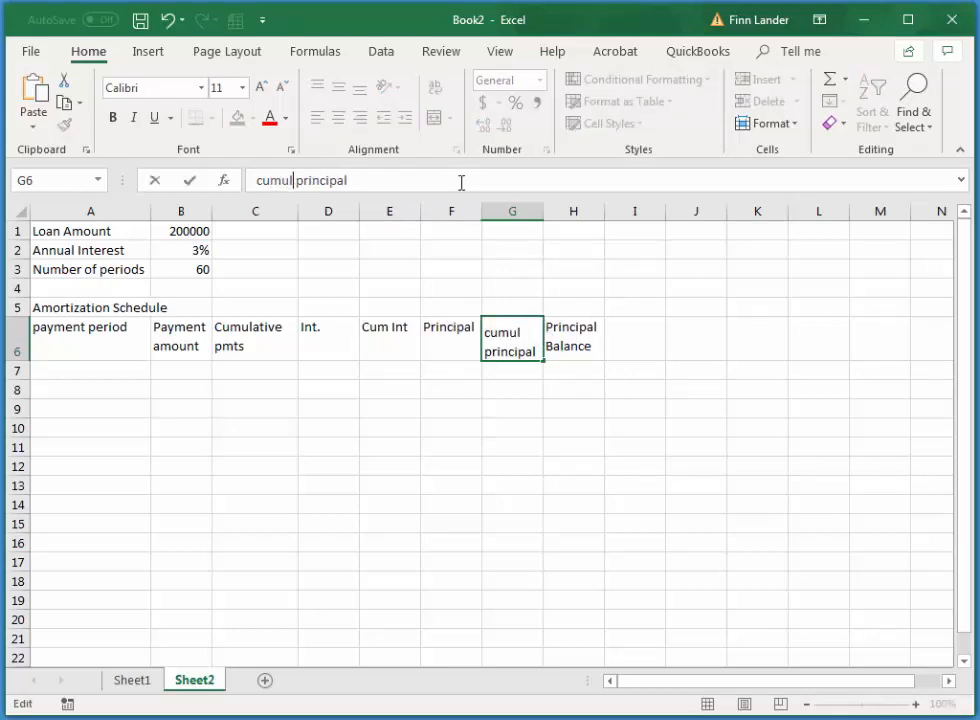
{"action": "key", "text": "Tab"}
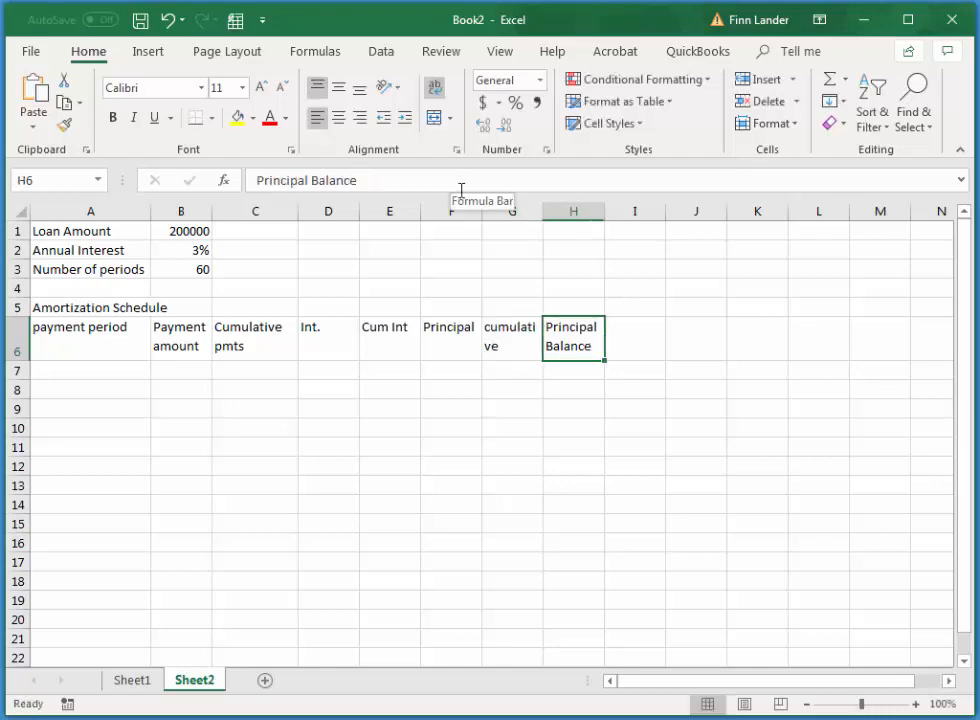
Change the header in E6 to Cumulative Int and widen columns E and G so the word cumulative fits on one line
{"action": "left_click", "coordinate": [387, 335]}
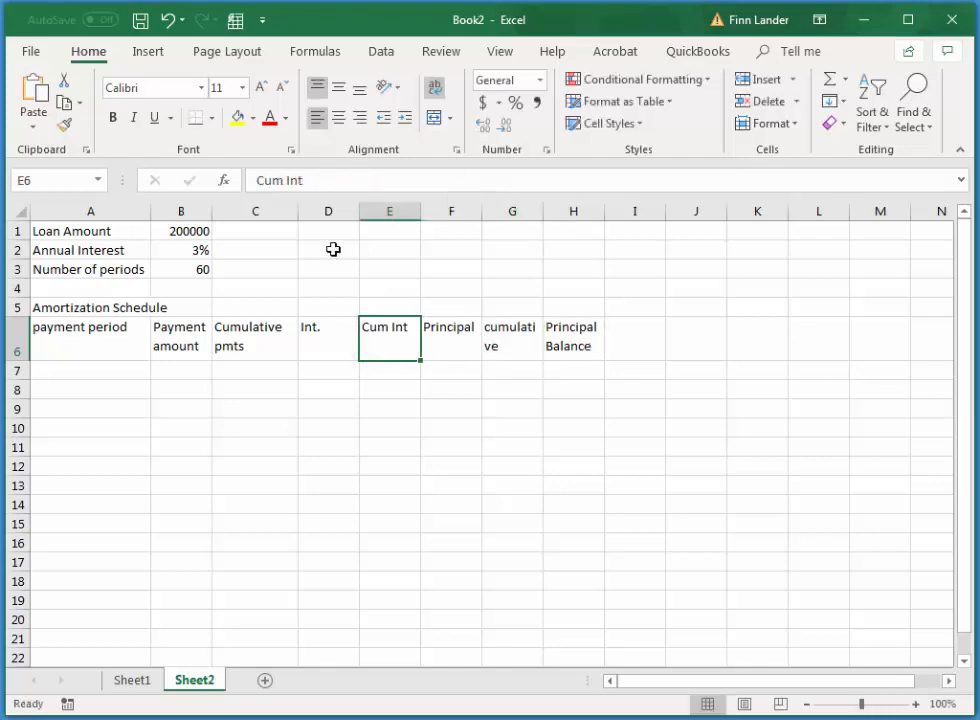
{"action": "left_click", "coordinate": [284, 180]}
{"action": "type", "text": "u"}
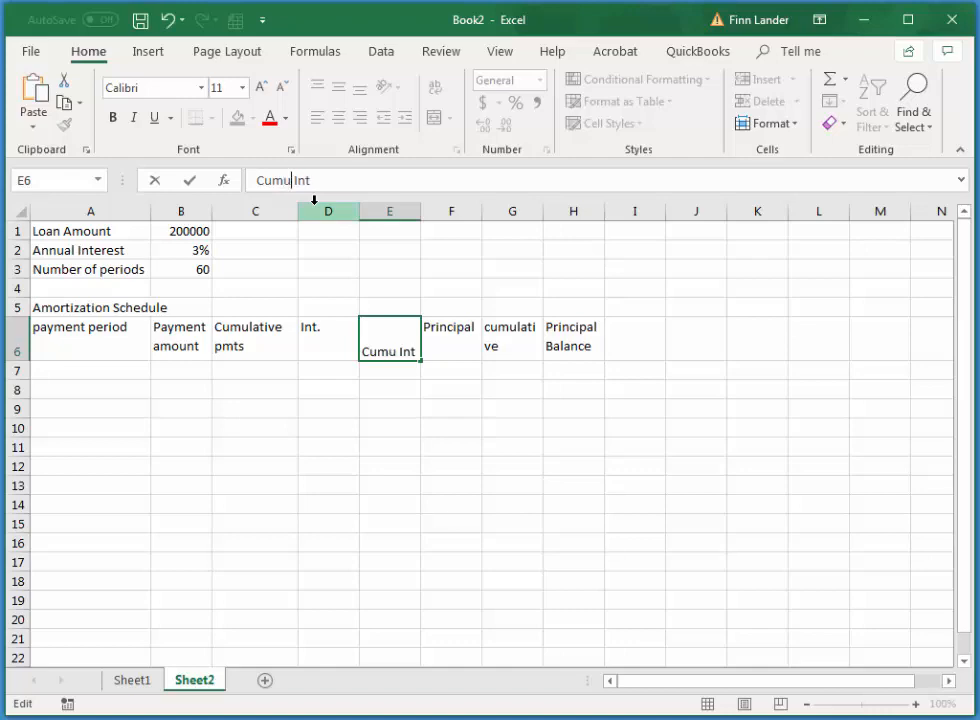
{"action": "type", "text": "lative"}
{"action": "key", "text": "Tab"}
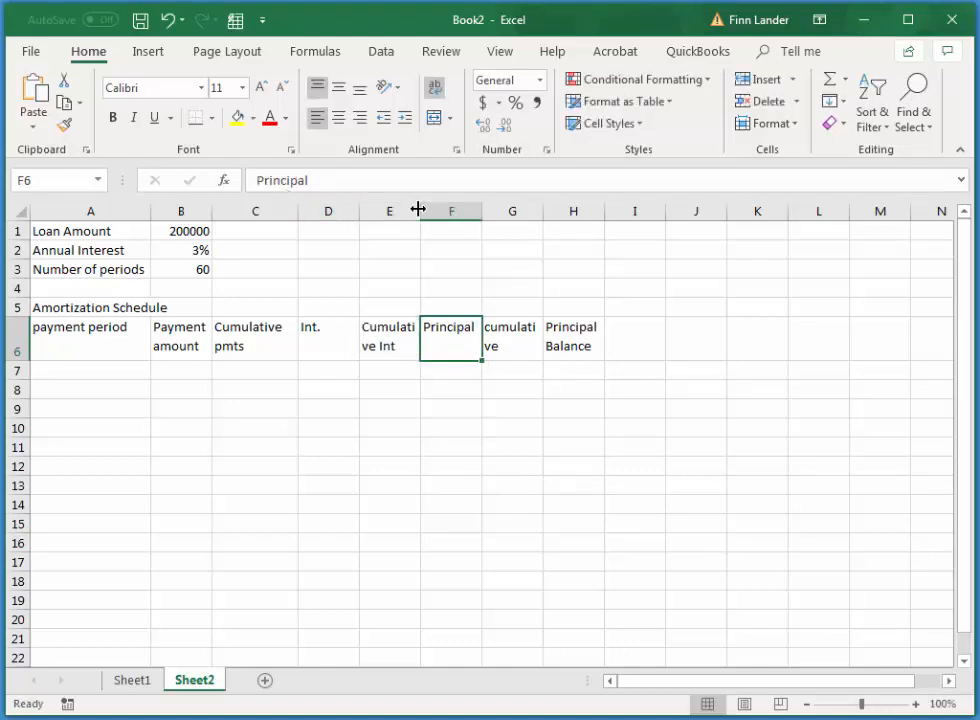
{"action": "left_click_drag", "start_coordinate": [418, 209], "coordinate": [437, 209]}
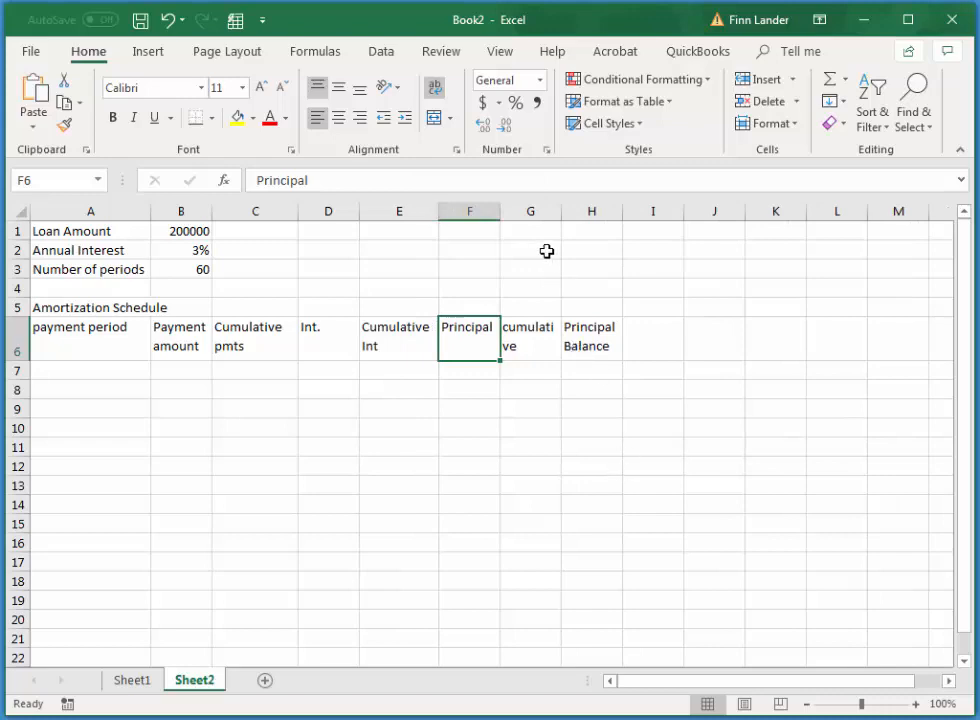
{"action": "left_click_drag", "start_coordinate": [562, 212], "coordinate": [572, 212]}
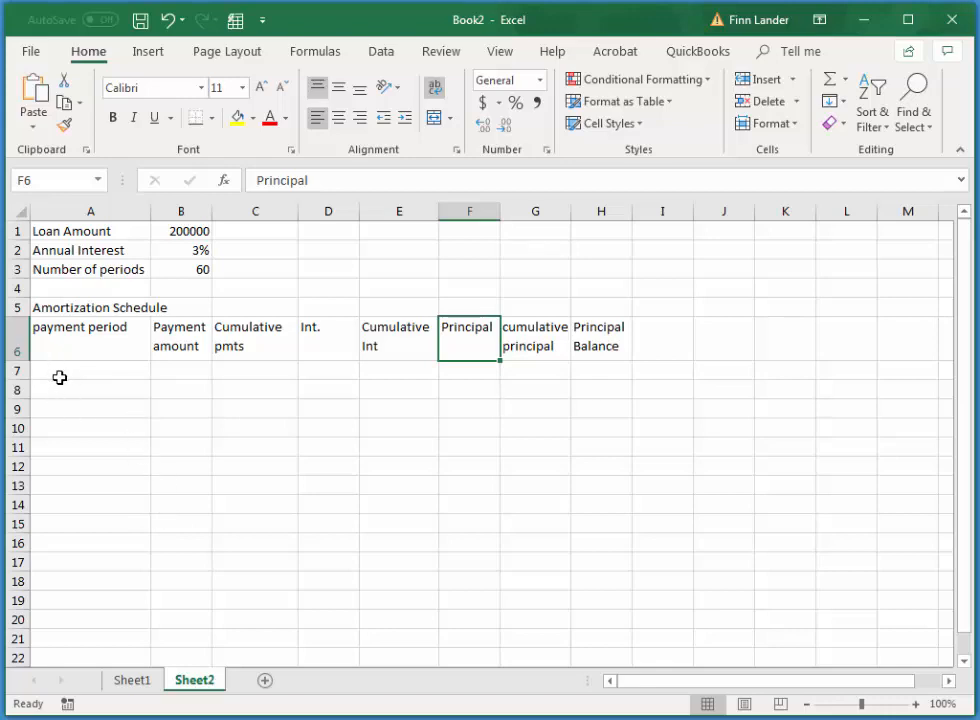
Link the opening principal balance in H7 to the loan amount with the formula =B1
{"action": "left_click", "coordinate": [601, 371]}
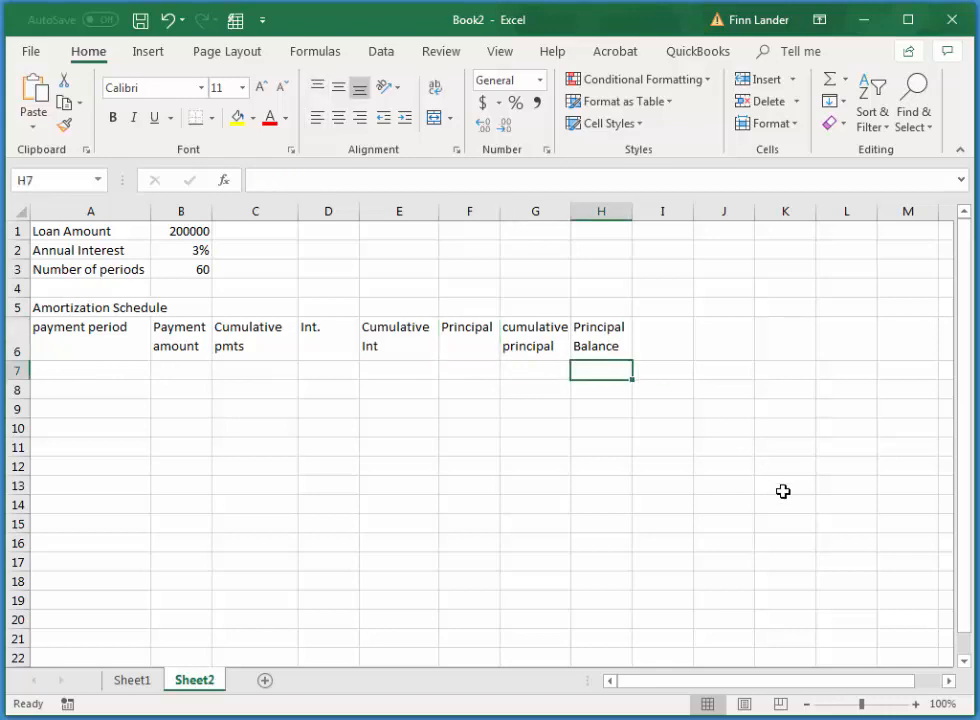
{"action": "type", "text": "="}
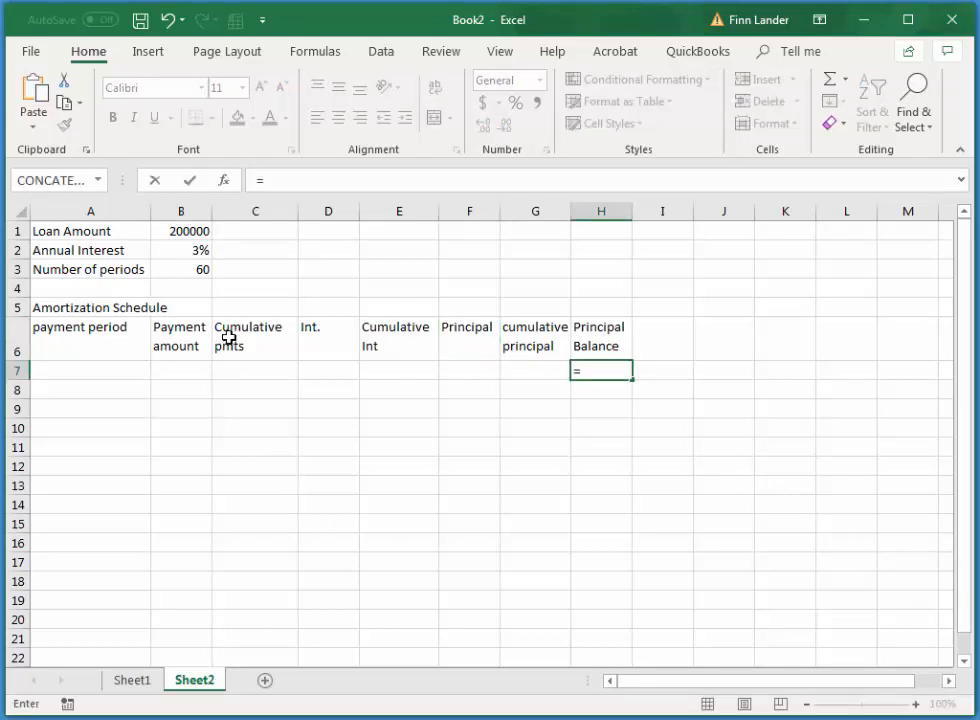
{"action": "left_click", "coordinate": [181, 226]}
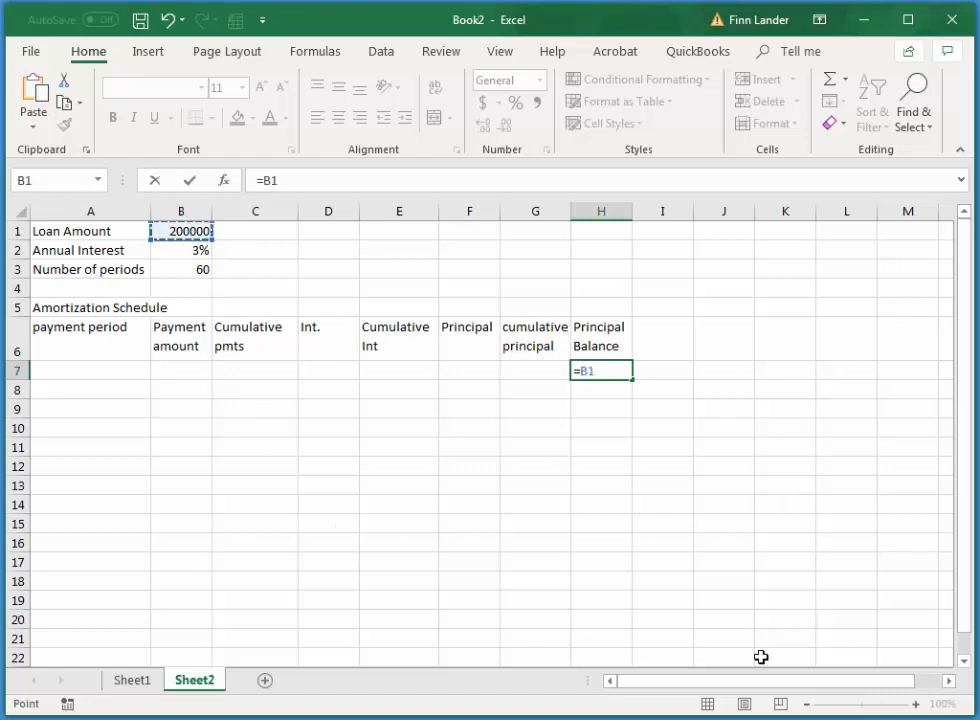
{"action": "key", "text": "Return"}
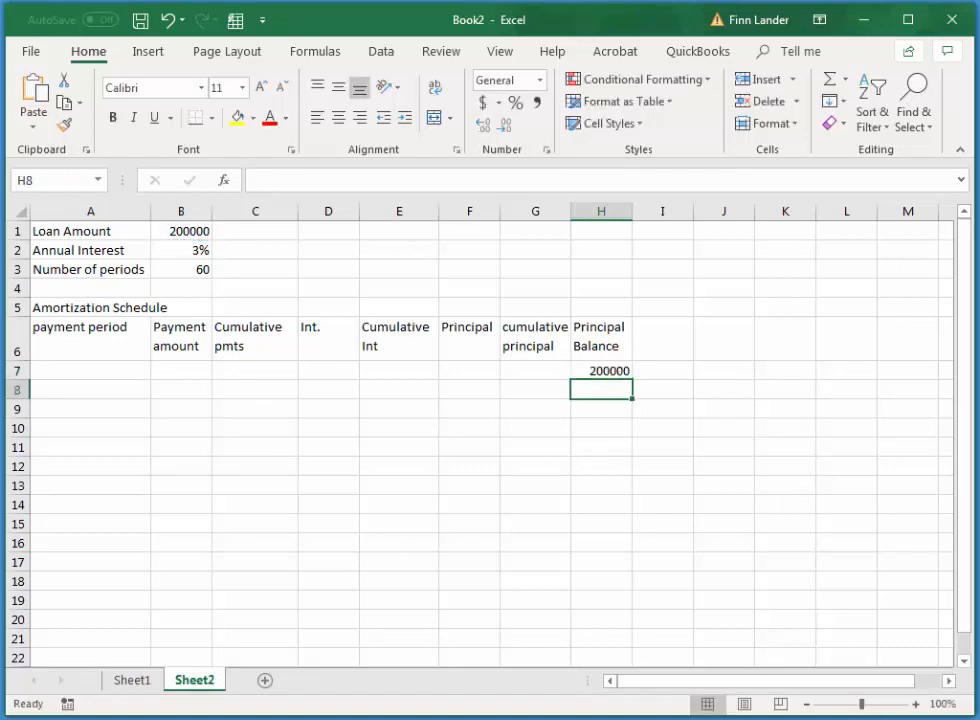
Number the payment periods by entering 1 in A8 and 2 in A9 and filling the series down to 60 in A67
{"action": "left_click", "coordinate": [65, 390]}
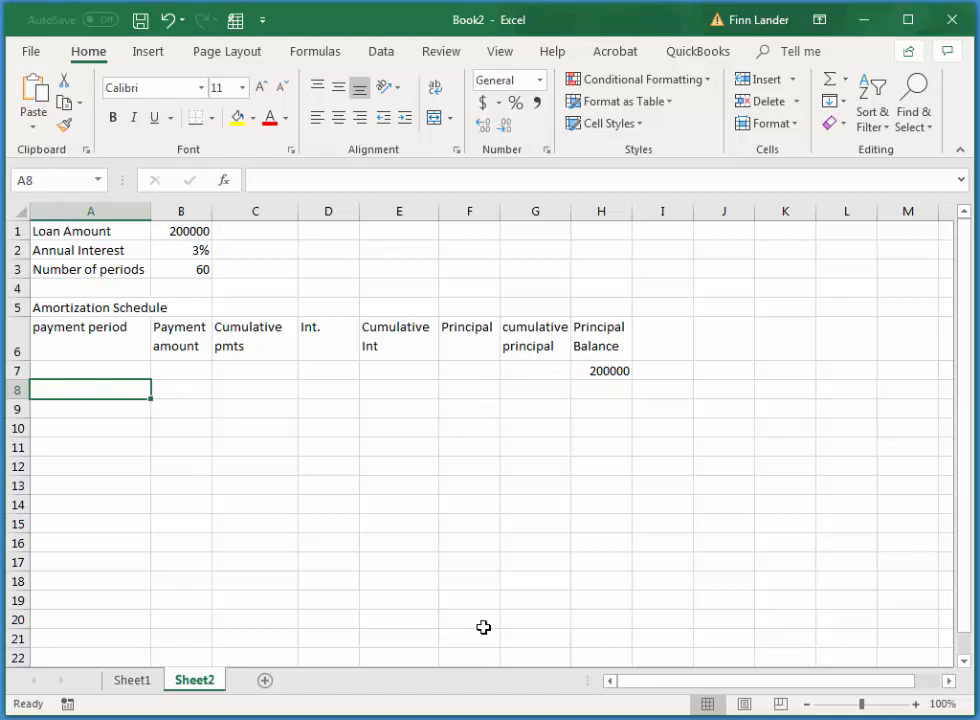
{"action": "type", "text": "1"}
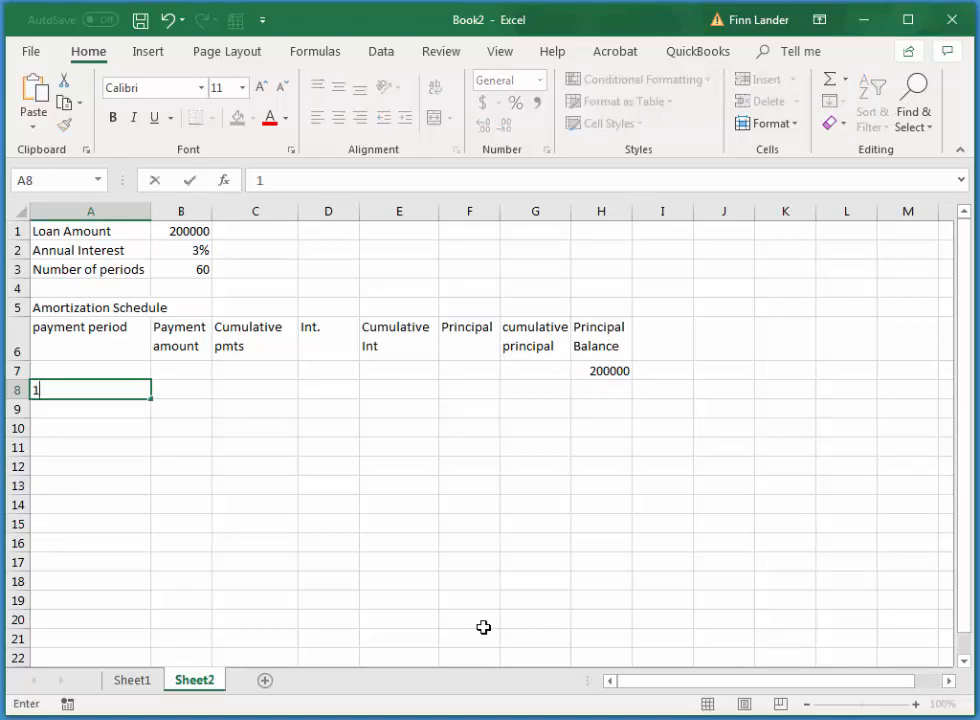
{"action": "key", "text": "Return"}
{"action": "type", "text": "2"}
{"action": "key", "text": "Return"}
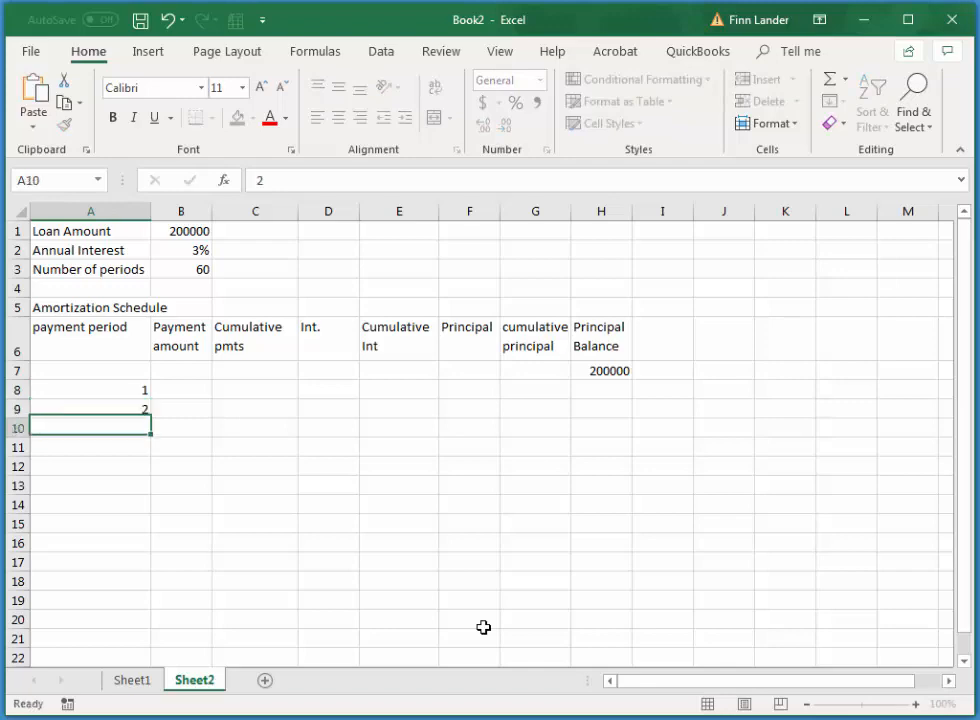
{"action": "left_click", "coordinate": [136, 394]}
{"action": "mouse_move", "coordinate": [132, 392]}
{"action": "left_mouse_down"}
{"action": "mouse_move", "coordinate": [131, 405]}
{"action": "mouse_move", "coordinate": [147, 413]}
{"action": "mouse_move", "coordinate": [157, 708]}
{"action": "mouse_move", "coordinate": [144, 608]}
{"action": "mouse_move", "coordinate": [138, 674]}
{"action": "mouse_move", "coordinate": [145, 607]}
{"action": "left_mouse_up"}
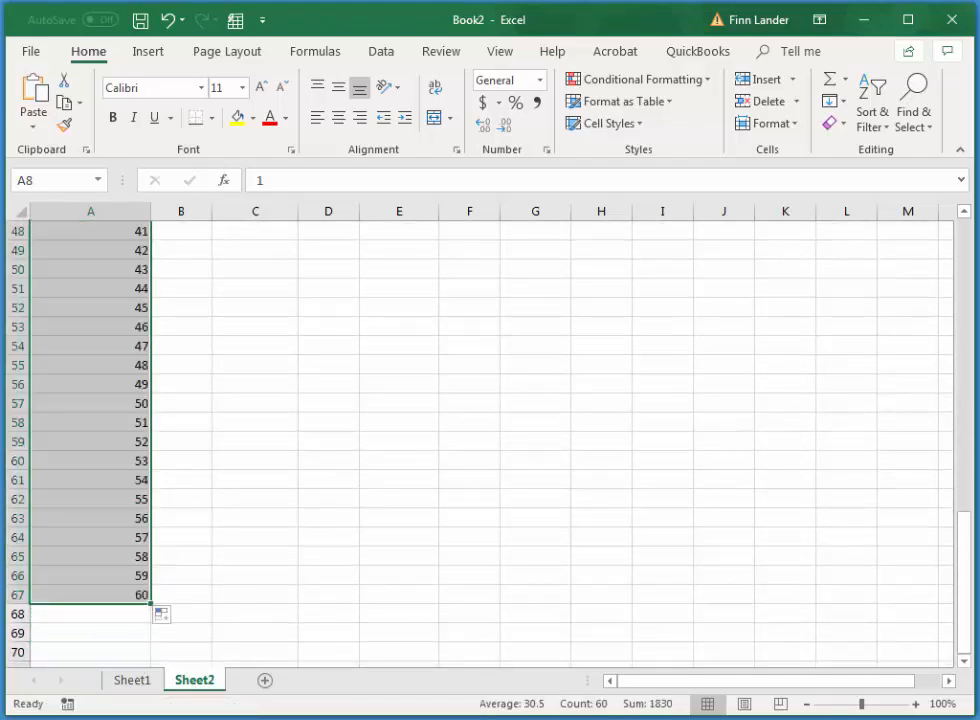
Calculate the first payment amount in B8 with the formula =PMT($B$2/12,$B$3,-$B$1)
{"action": "left_click_drag", "start_coordinate": [966, 541], "coordinate": [949, 245]}
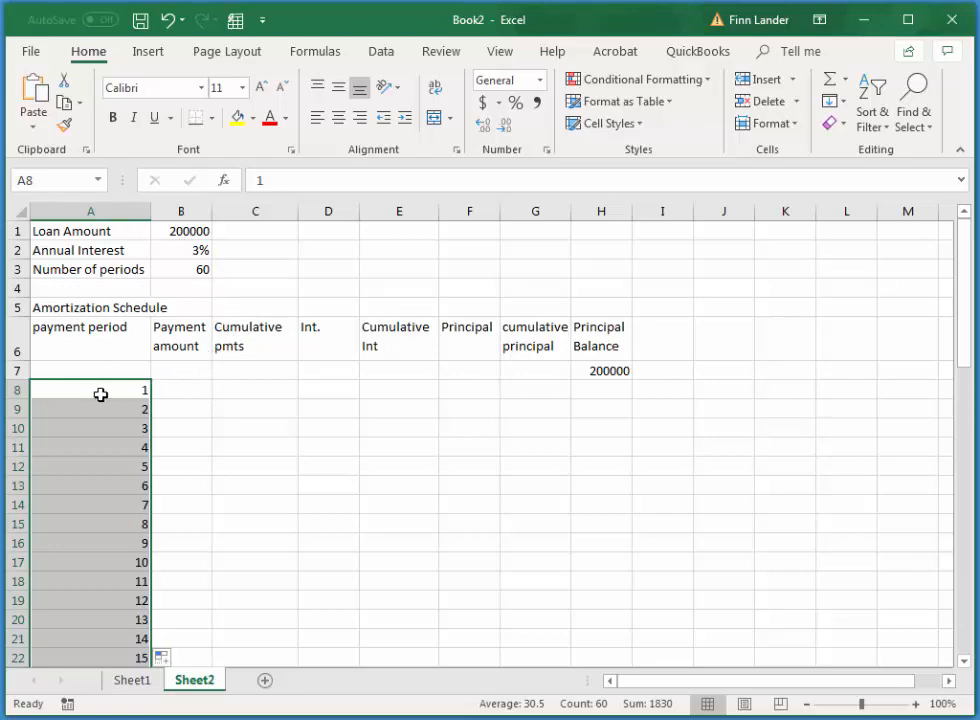
{"action": "left_click", "coordinate": [187, 393]}
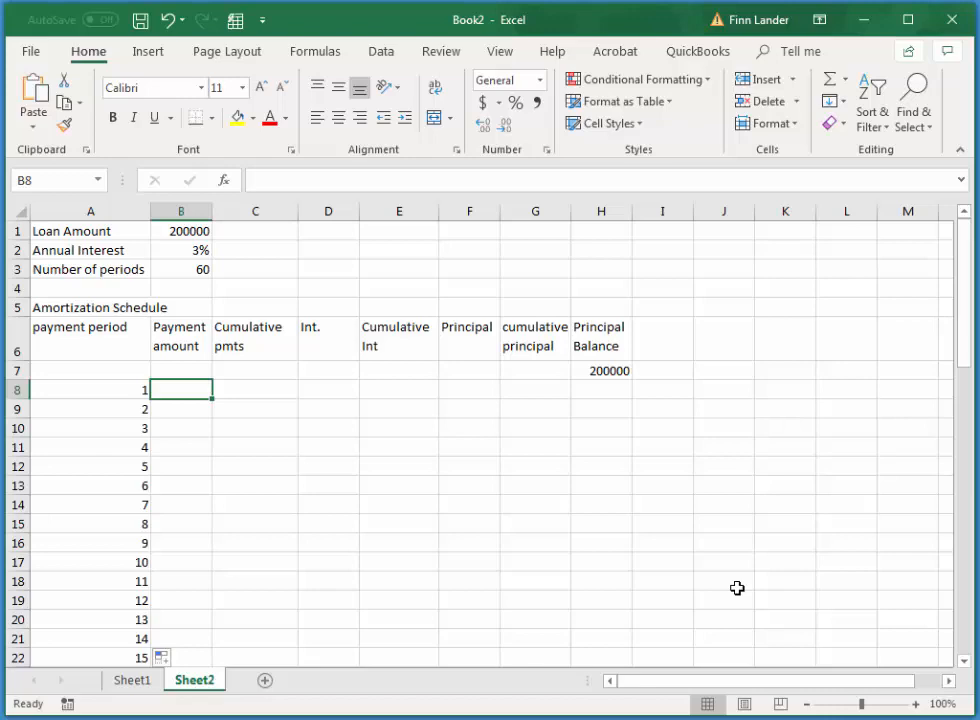
{"action": "type", "text": "=pmt("}
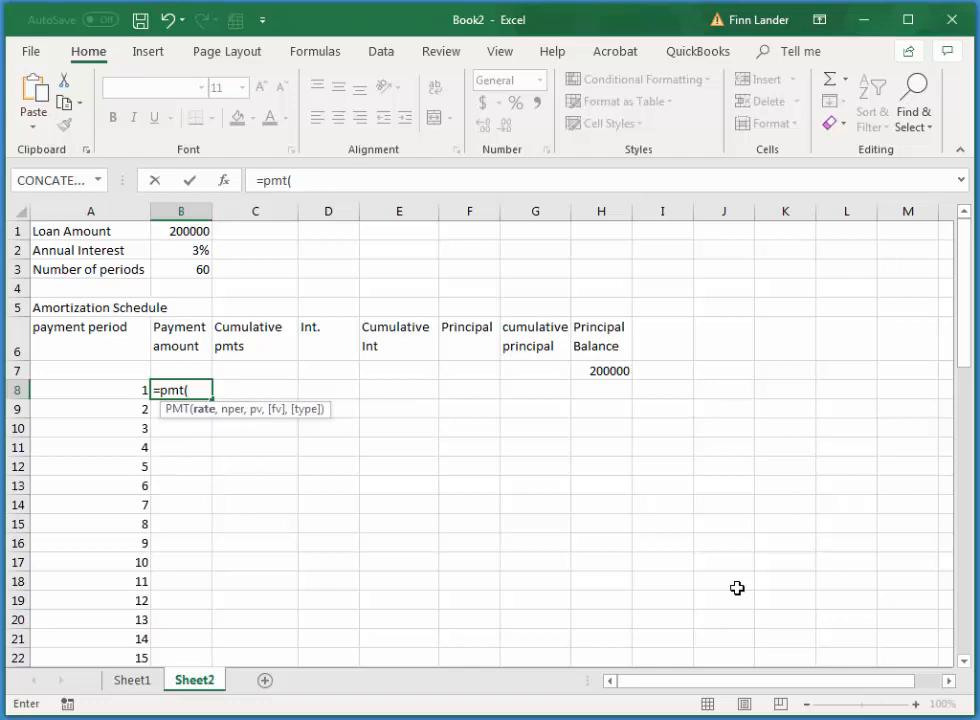
{"action": "left_click", "coordinate": [201, 248]}
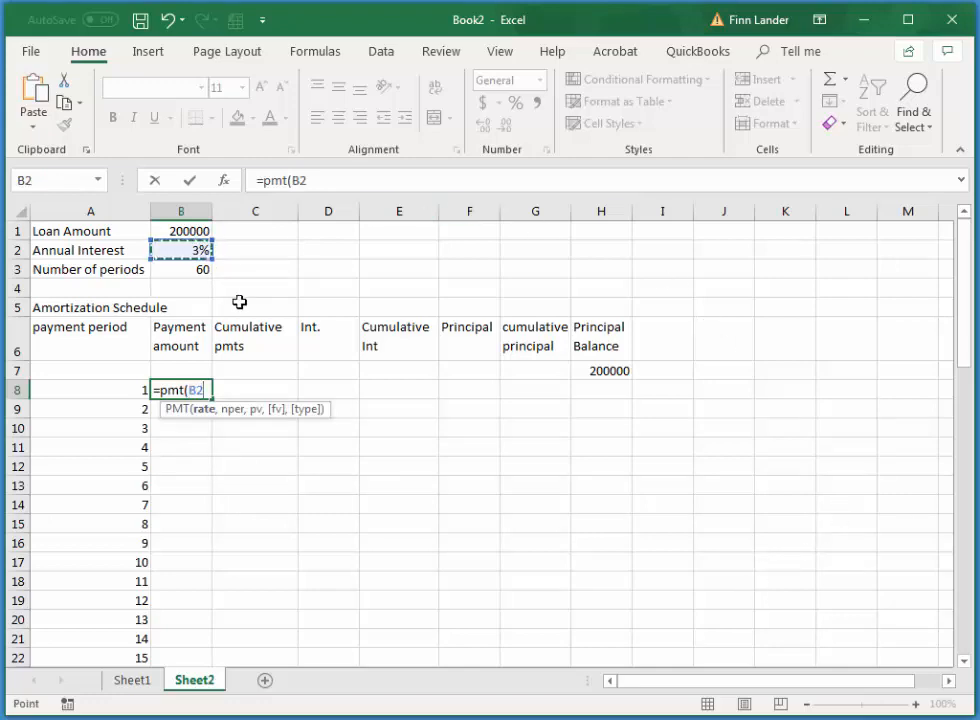
{"action": "key", "text": "F4"}
{"action": "type", "text": "/12"}
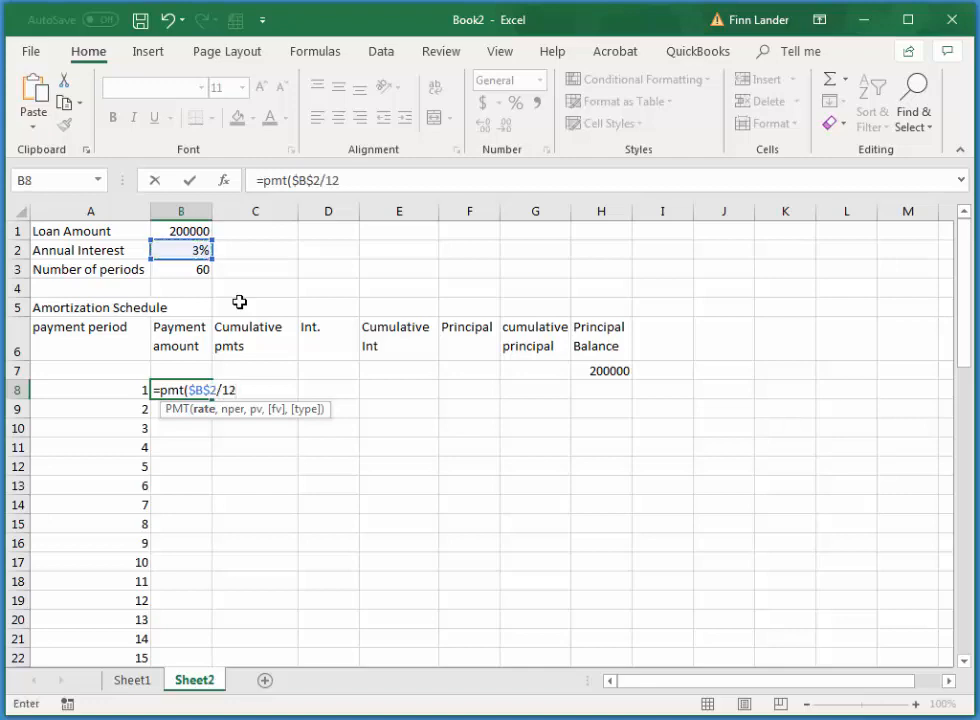
{"action": "type", "text": ","}
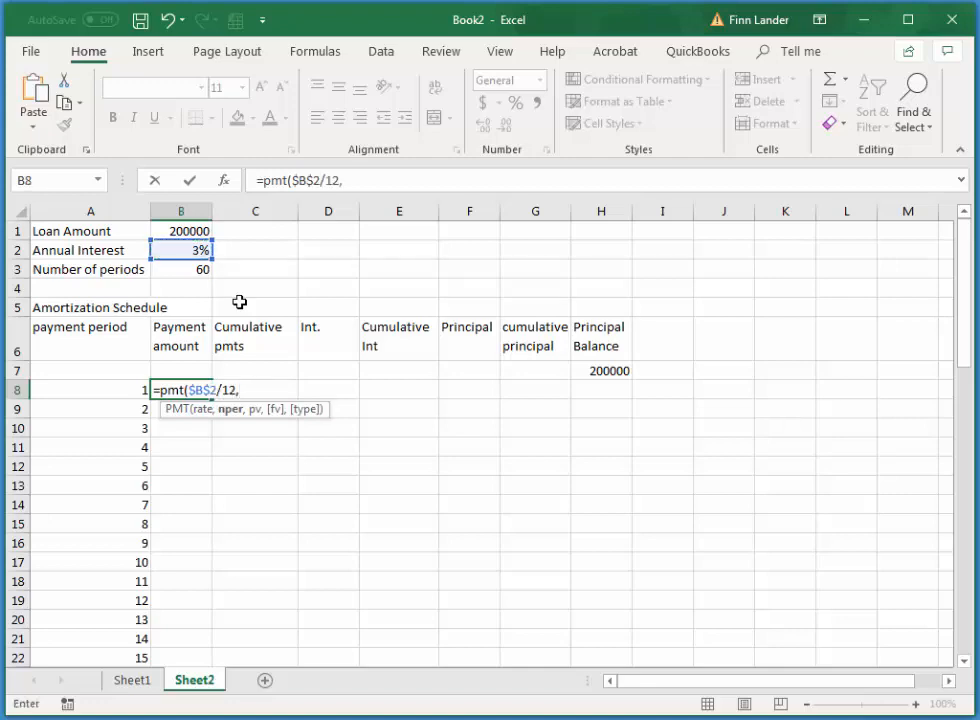
{"action": "left_click", "coordinate": [194, 269]}
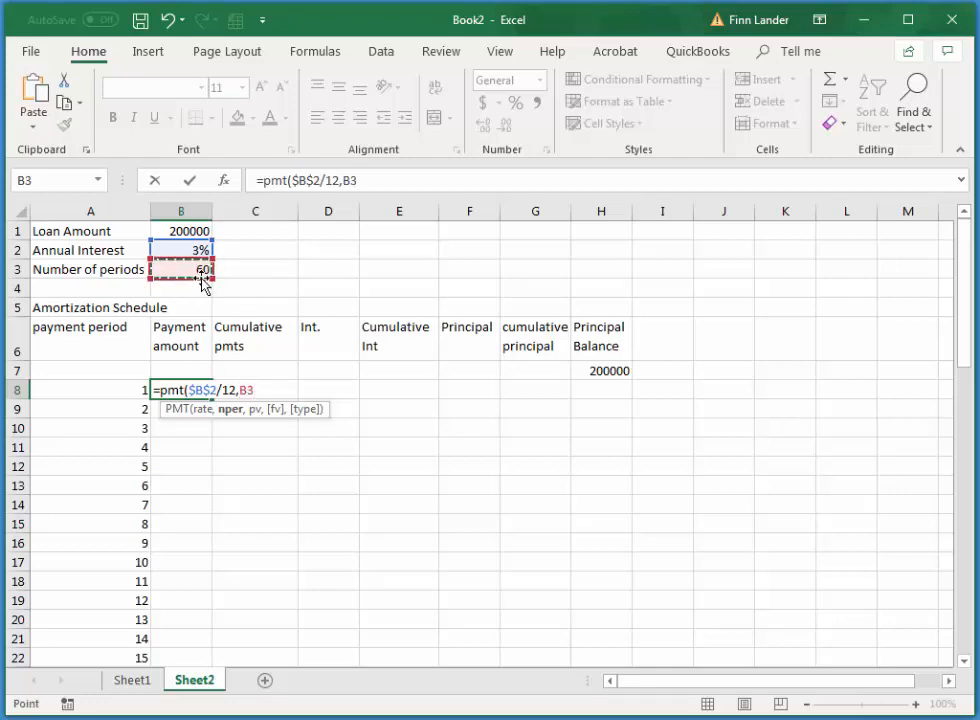
{"action": "key", "text": "F4"}
{"action": "type", "text": ","}
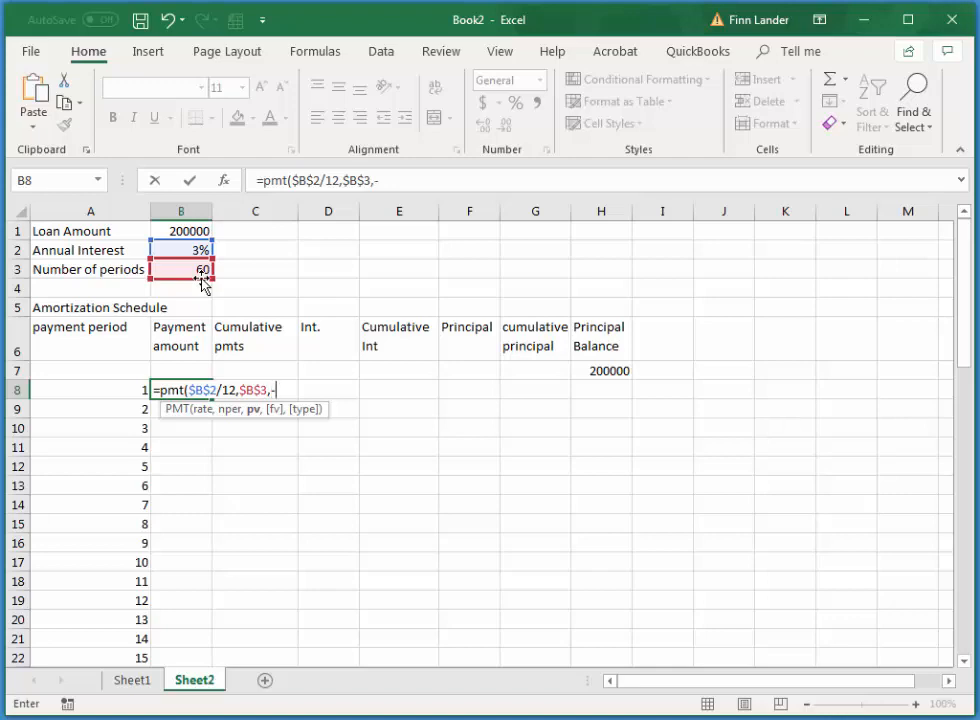
{"action": "type", "text": "-"}
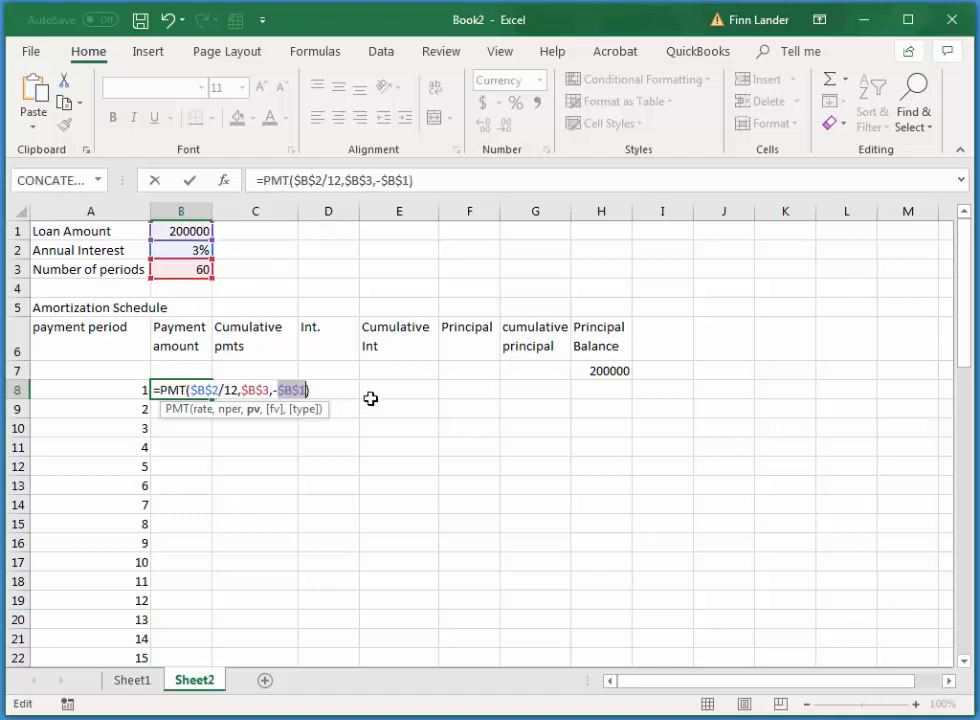
{"action": "key", "text": "Tab"}
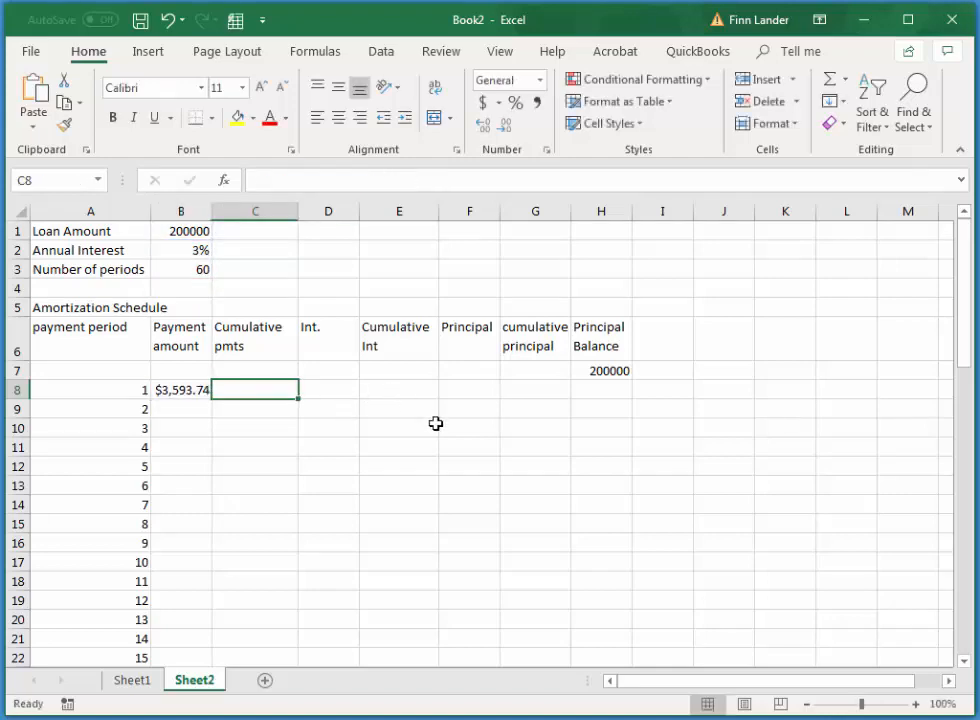
Fill the payment amount formula from B8 down through period 60 in B67
{"action": "left_click", "coordinate": [200, 390]}
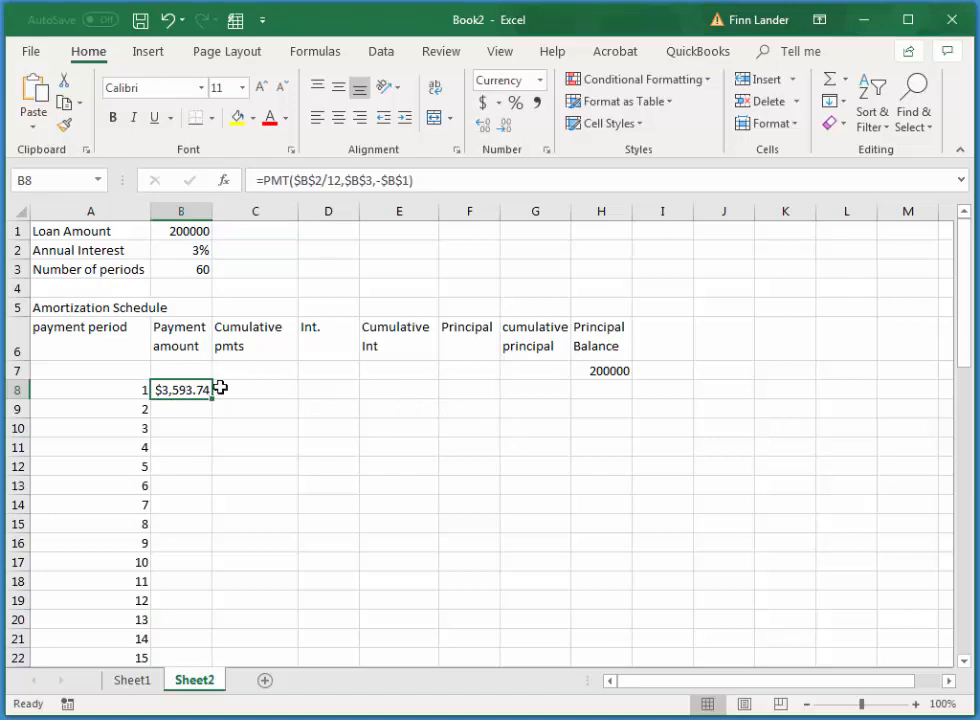
{"action": "left_click_drag", "start_coordinate": [968, 326], "coordinate": [930, 365]}
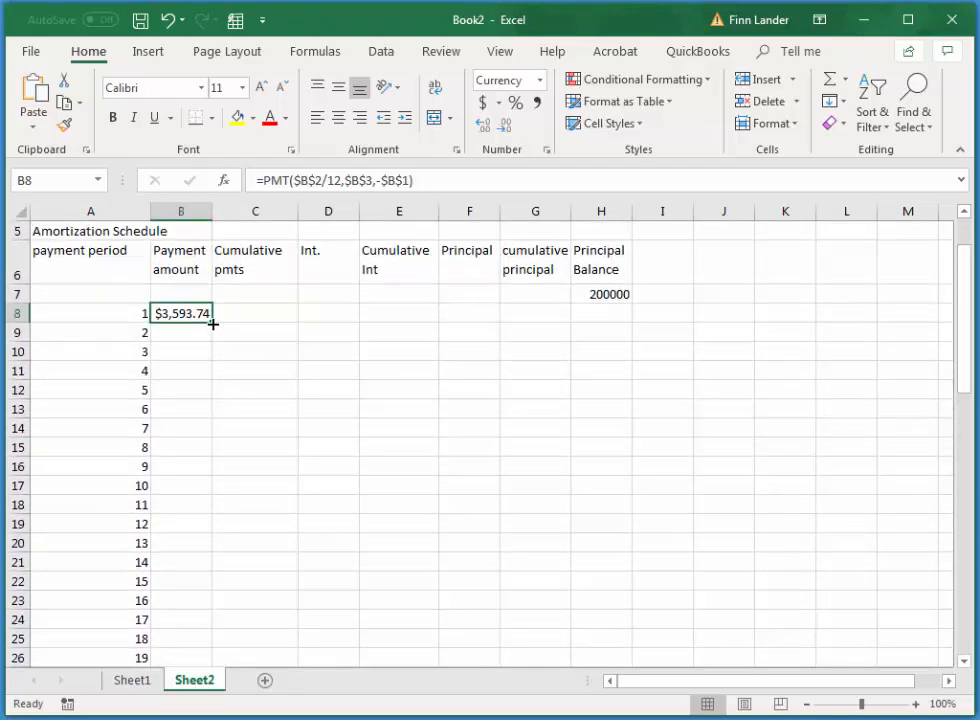
{"action": "left_click_drag", "start_coordinate": [213, 324], "coordinate": [247, 621]}
{"action": "scroll", "coordinate": [192, 451], "scroll_direction": "up", "scroll_amount": 15}
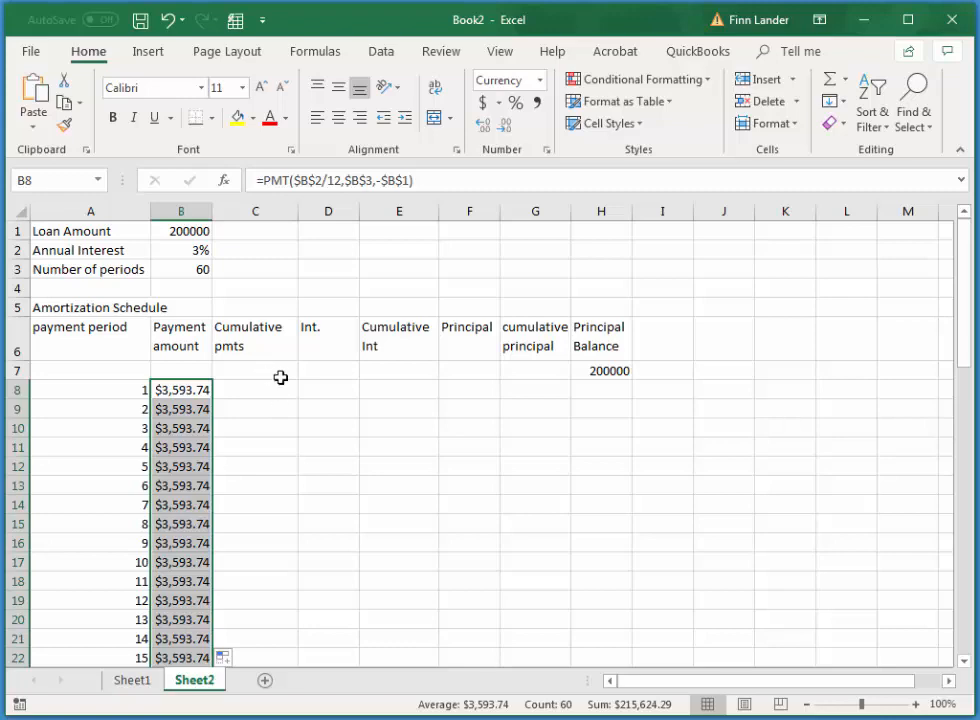
{"action": "left_click", "coordinate": [180, 393]}
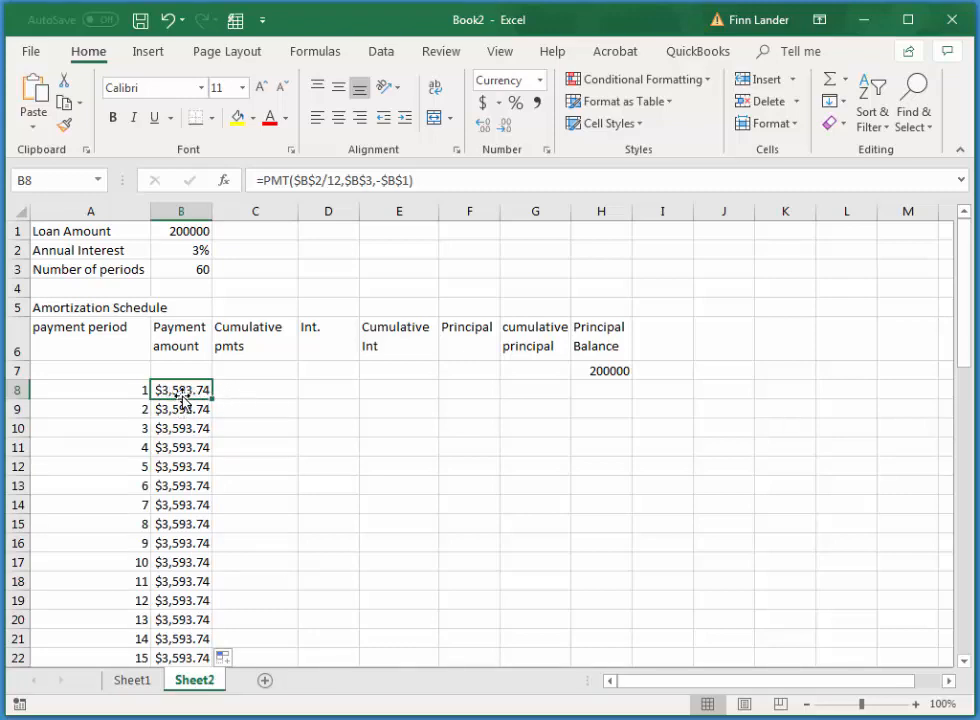
Calculate the first cumulative payment in C8 with the formula =B8+C7
{"action": "left_click", "coordinate": [254, 391]}
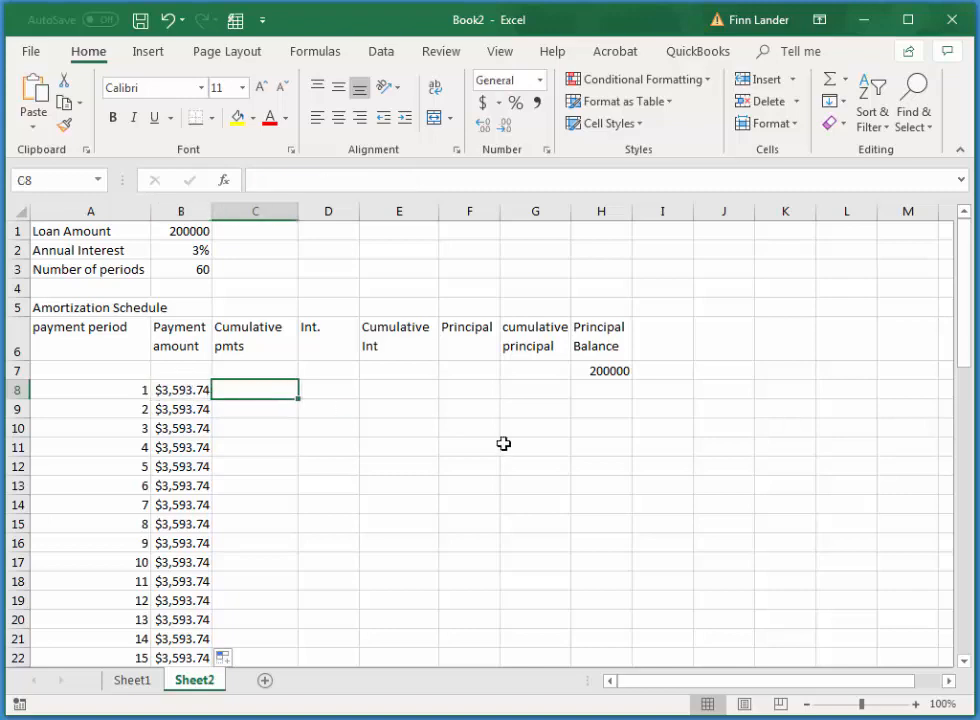
{"action": "type", "text": "="}
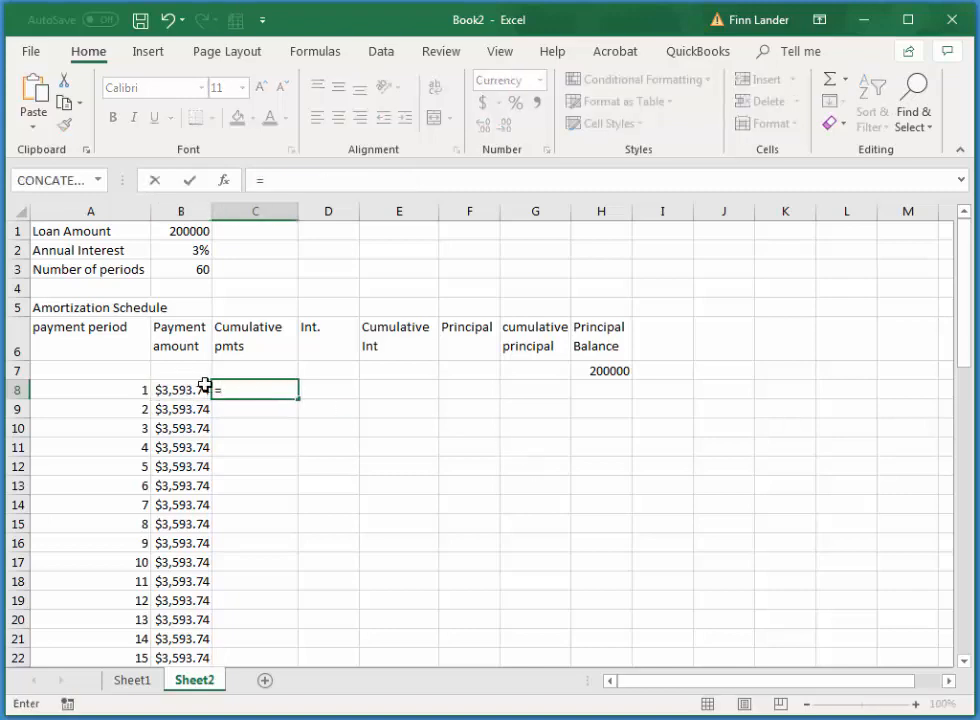
{"action": "left_click", "coordinate": [176, 390]}
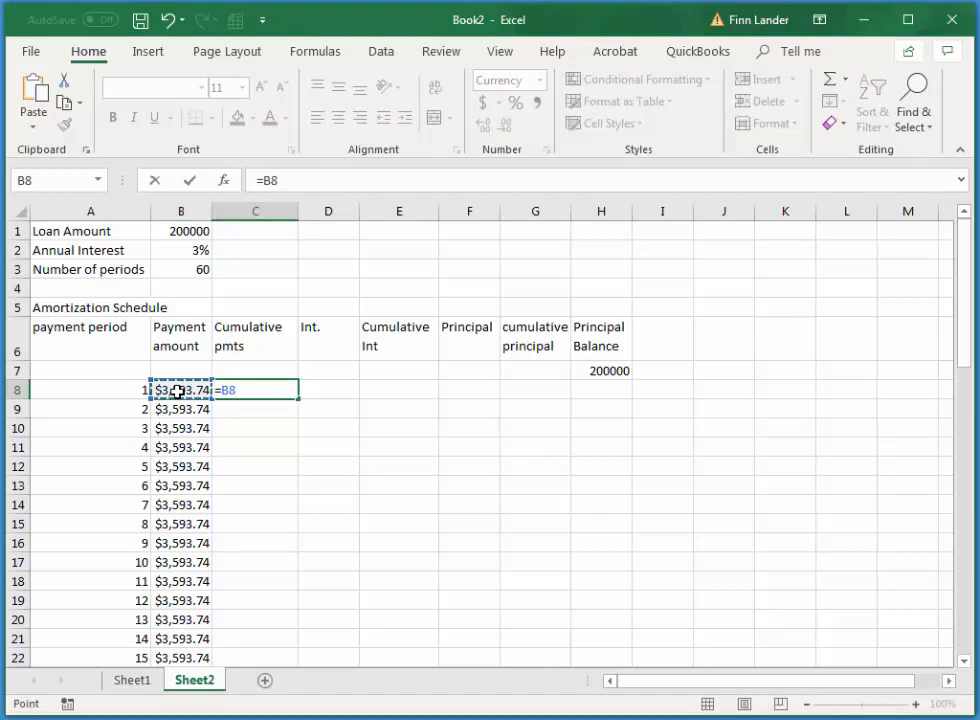
{"action": "type", "text": "+"}
{"action": "left_click", "coordinate": [269, 366]}
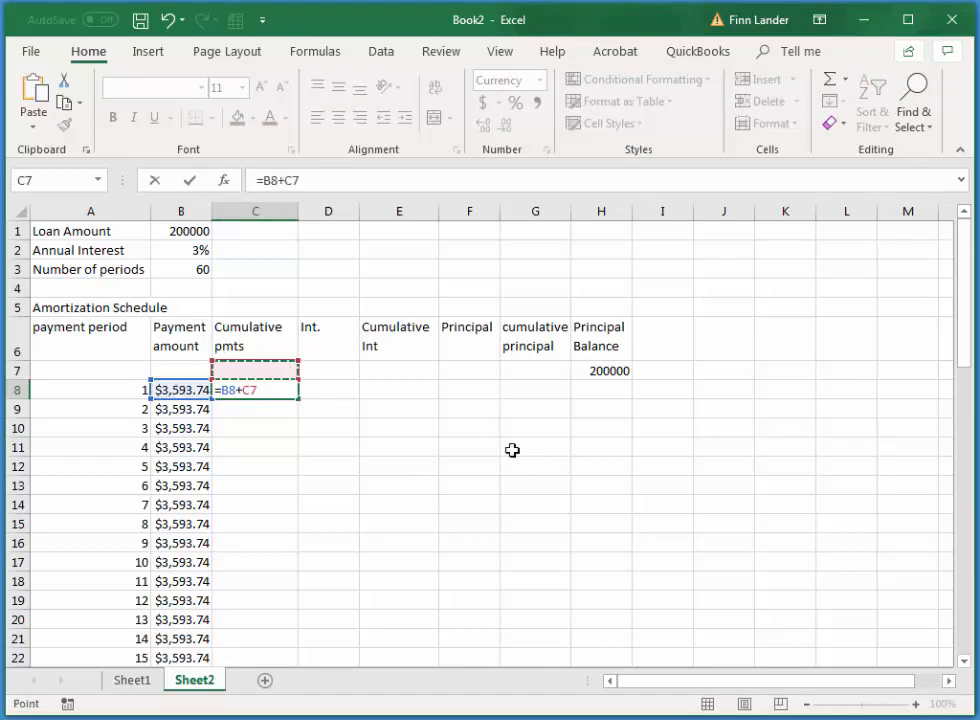
{"action": "key", "text": "Return"}
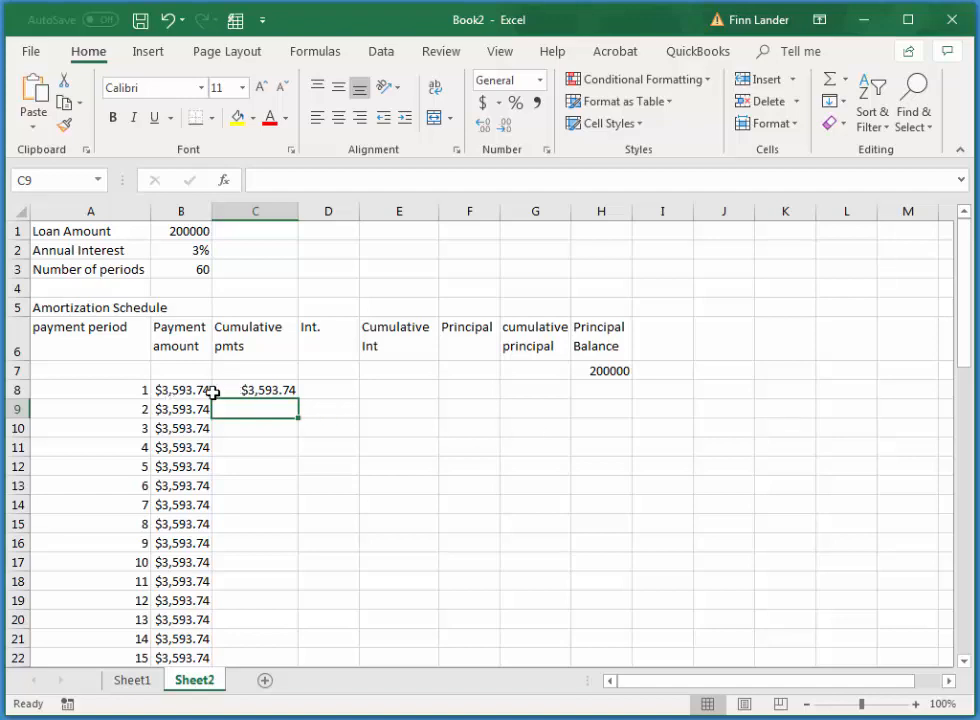
Fill the cumulative payments formula from C8 down through period 60 in C67
{"action": "left_click", "coordinate": [258, 391]}
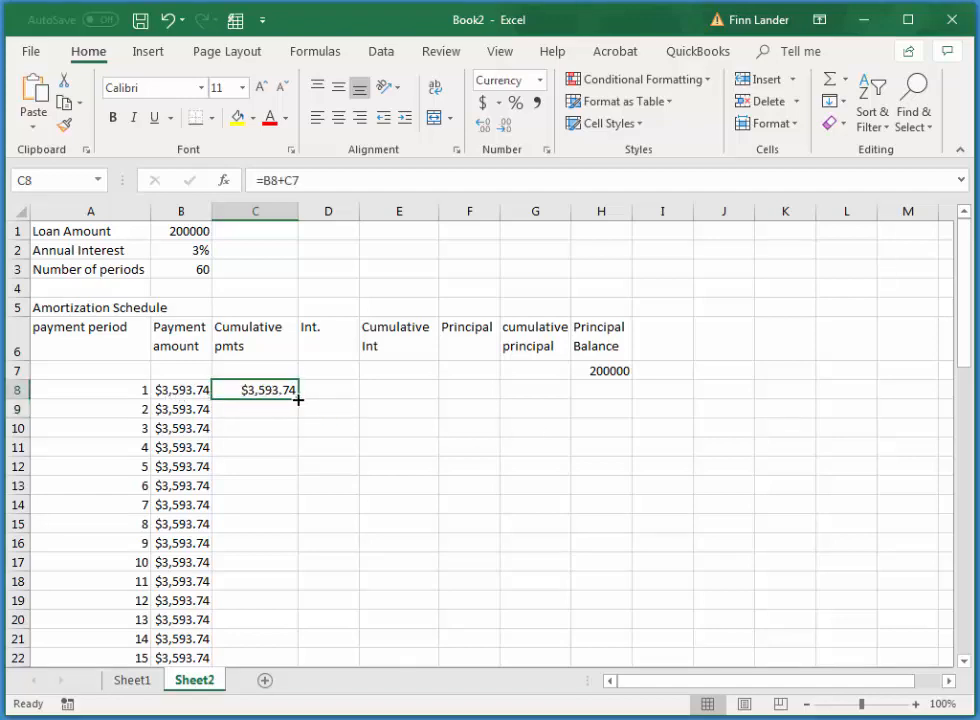
{"action": "left_click_drag", "start_coordinate": [298, 399], "coordinate": [277, 591]}
{"action": "left_click_drag", "start_coordinate": [277, 565], "coordinate": [282, 602]}
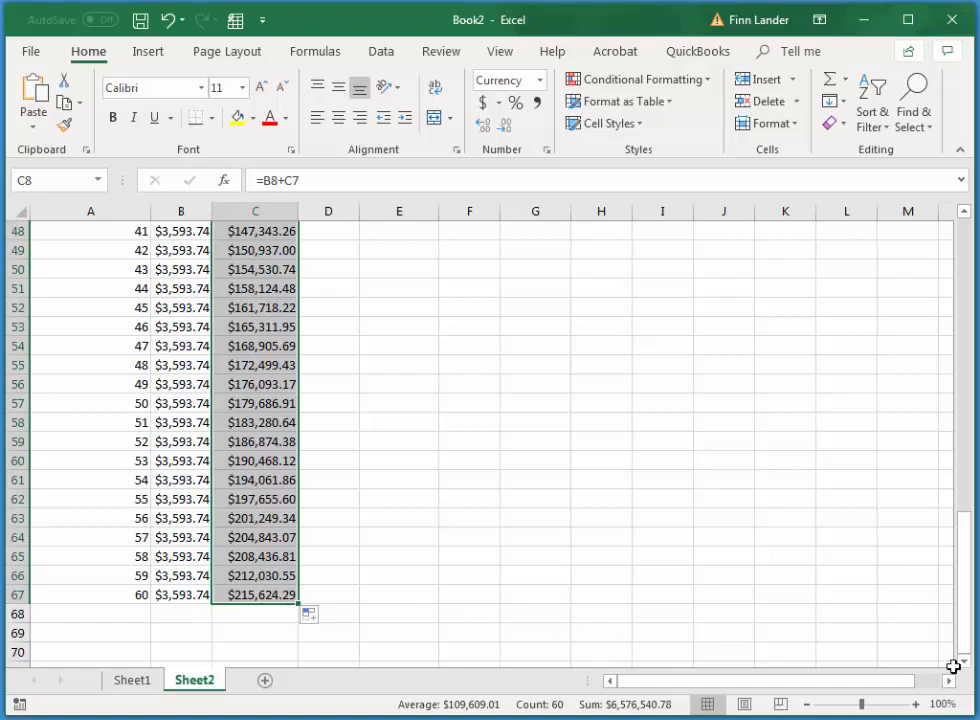
{"action": "left_click_drag", "start_coordinate": [967, 591], "coordinate": [965, 280]}
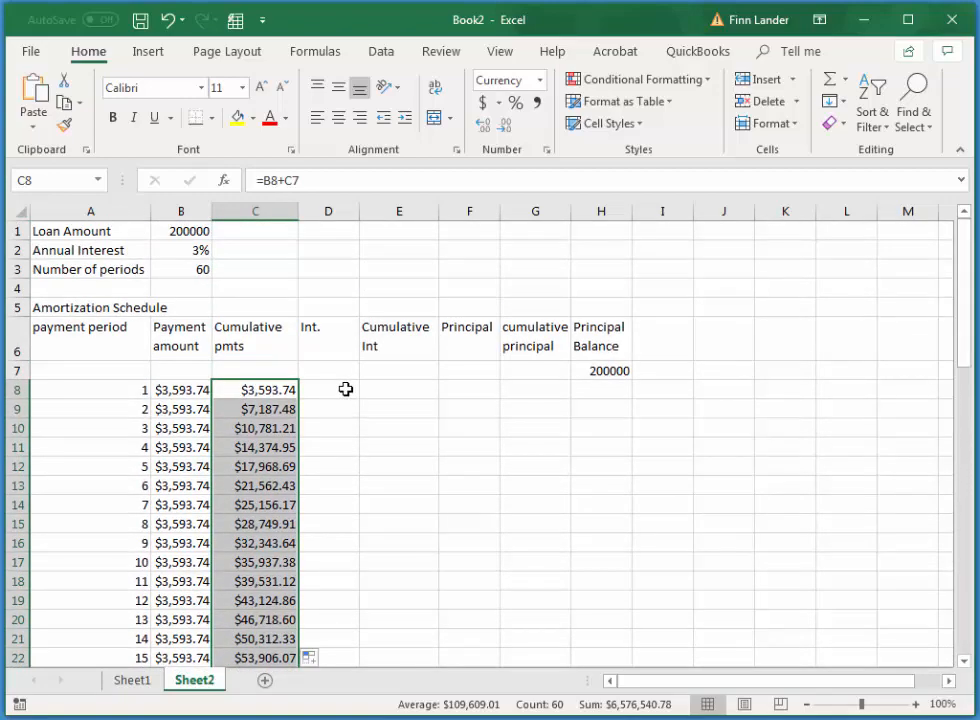
Calculate the first period's interest in D8 with the formula =IPMT($B$2/12,A8,$B$3,-$B$1)
{"action": "left_click", "coordinate": [341, 390]}
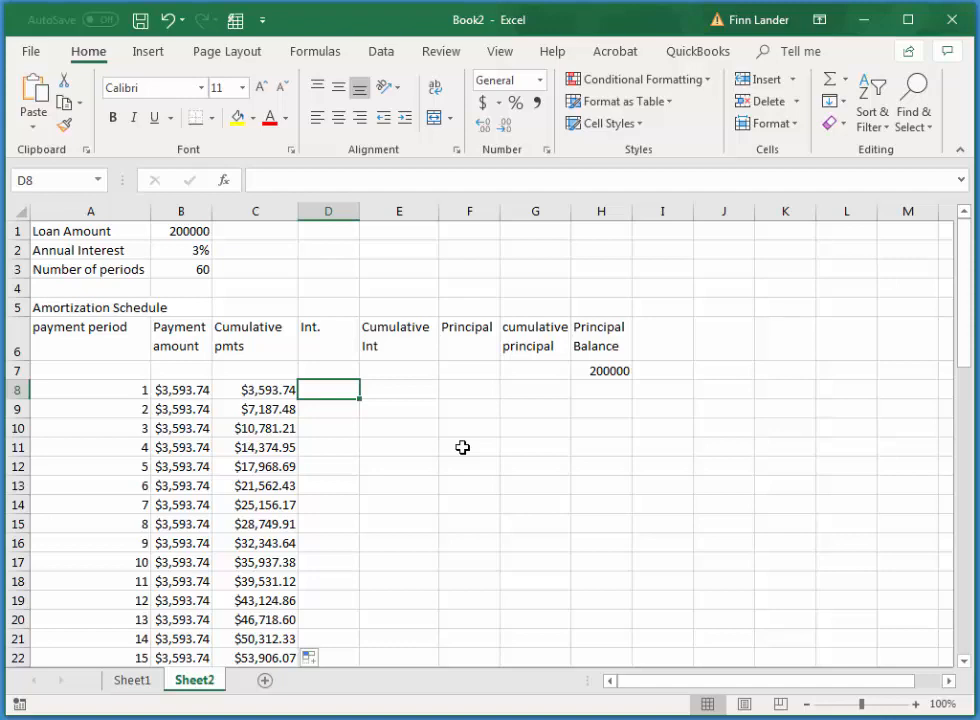
{"action": "type", "text": "="}
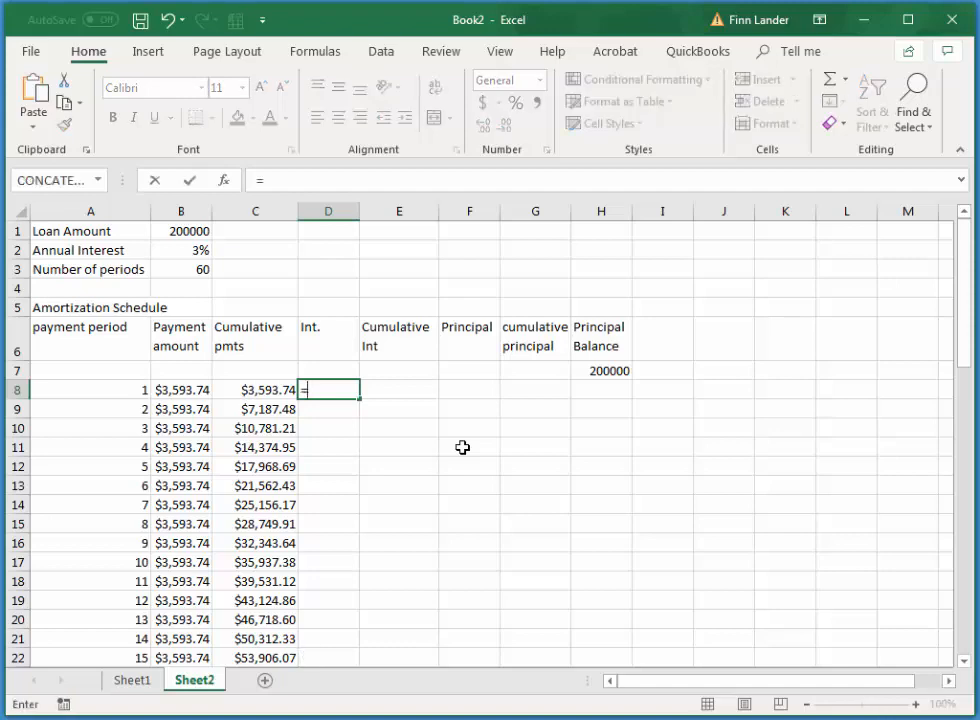
{"action": "type", "text": "i"}
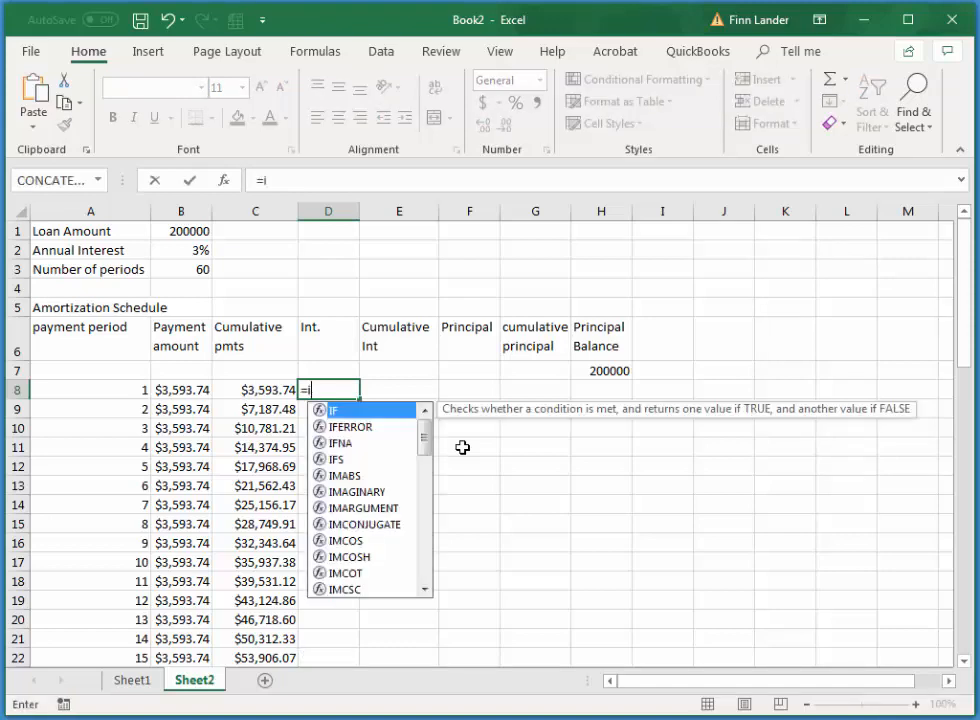
{"action": "type", "text": "pmt("}
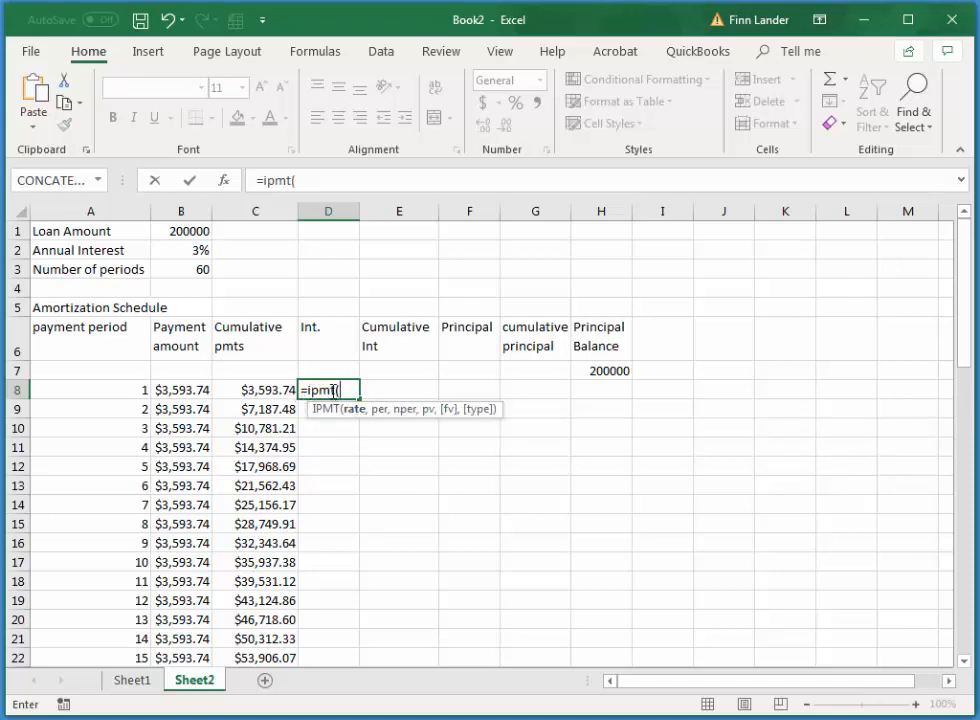
{"action": "left_click", "coordinate": [196, 251]}
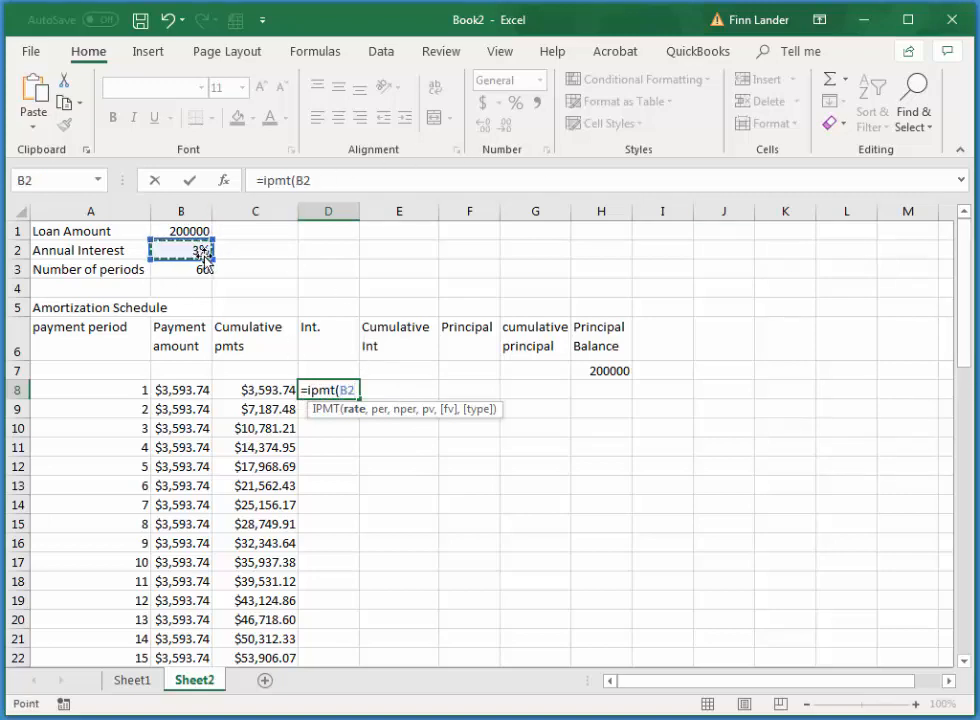
{"action": "key", "text": "F4"}
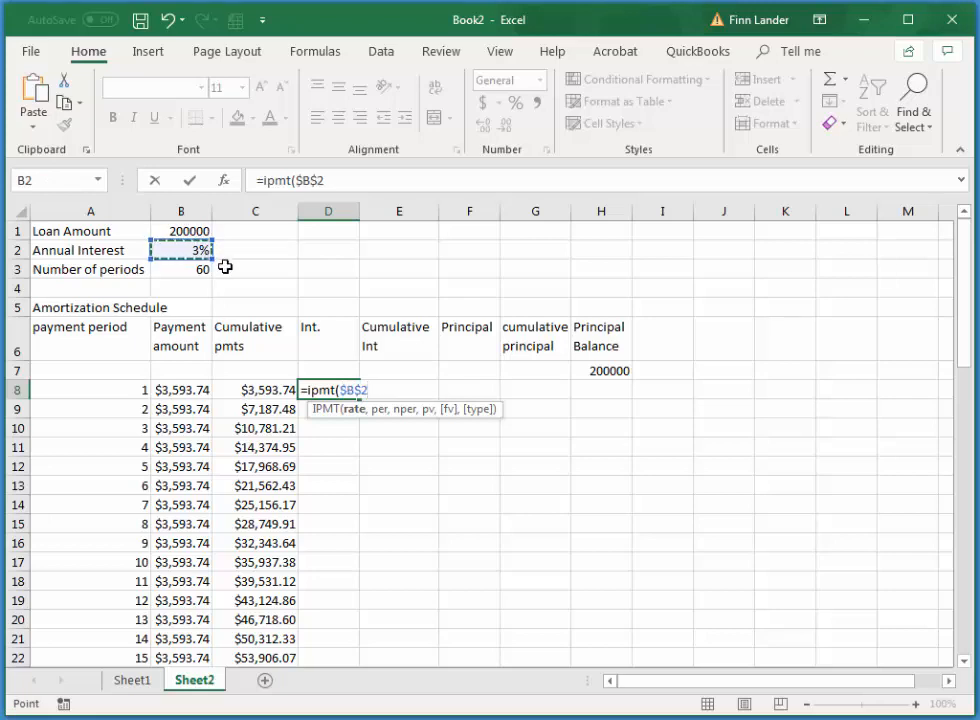
{"action": "type", "text": "/12,"}
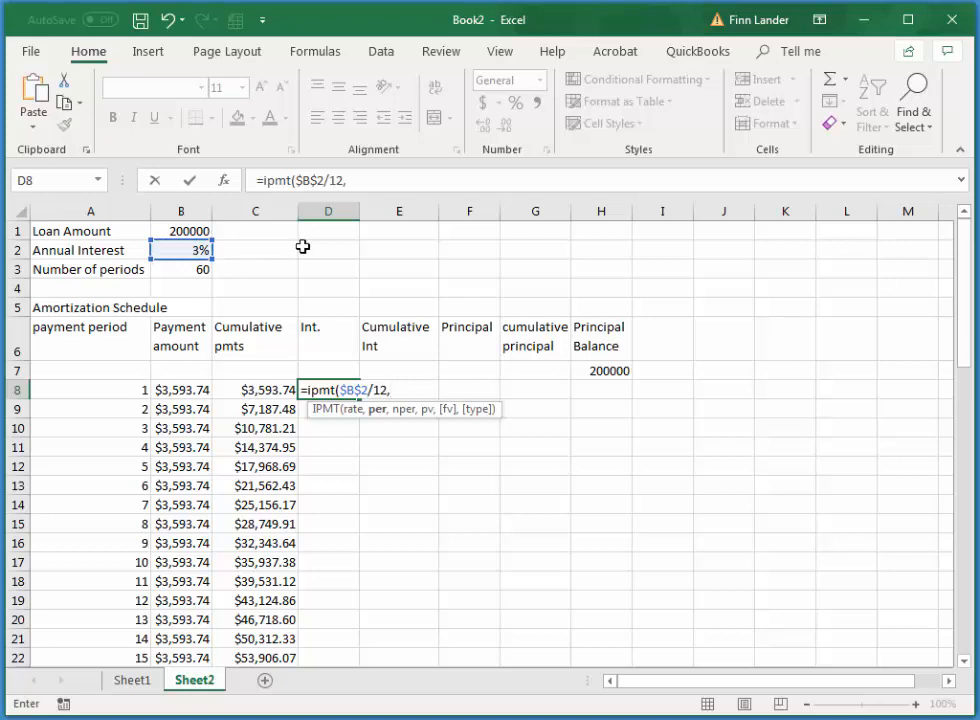
{"action": "left_click", "coordinate": [115, 389]}
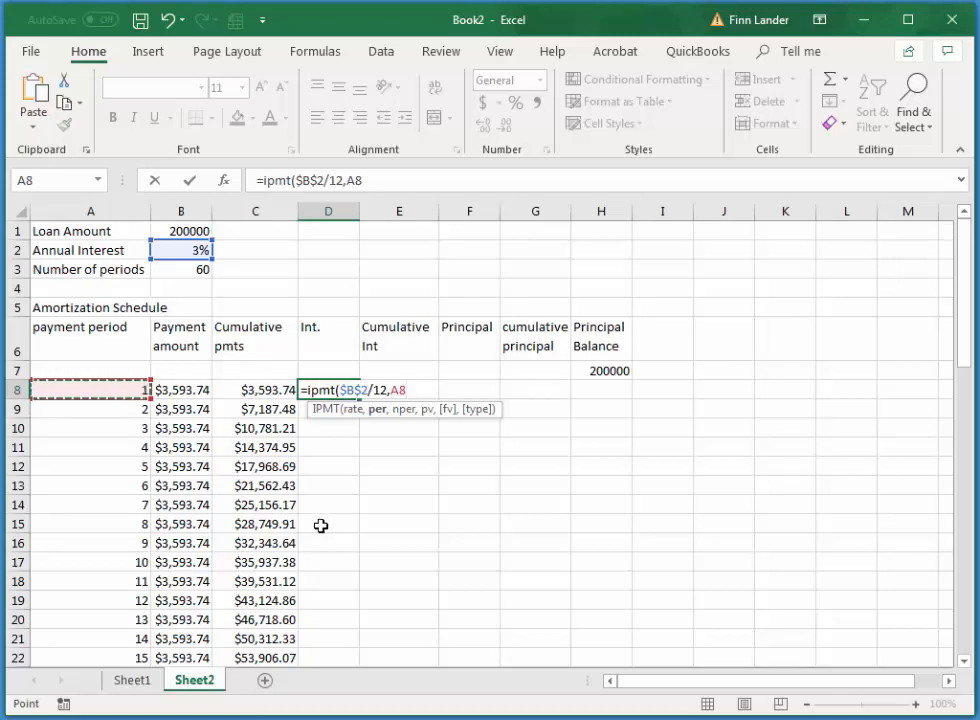
{"action": "type", "text": ","}
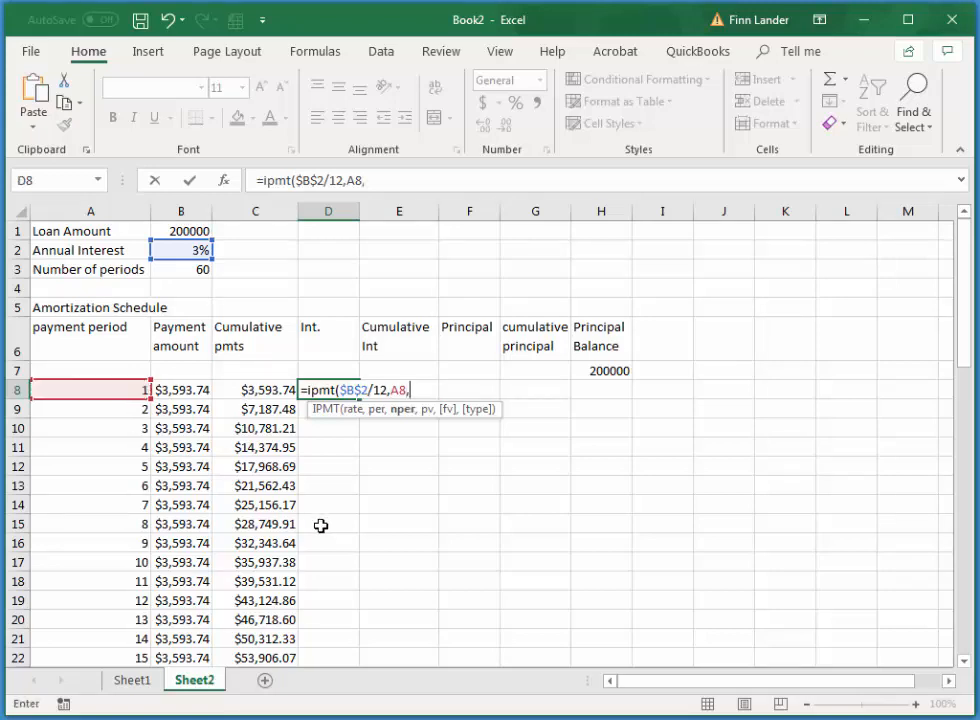
{"action": "left_click", "coordinate": [195, 273]}
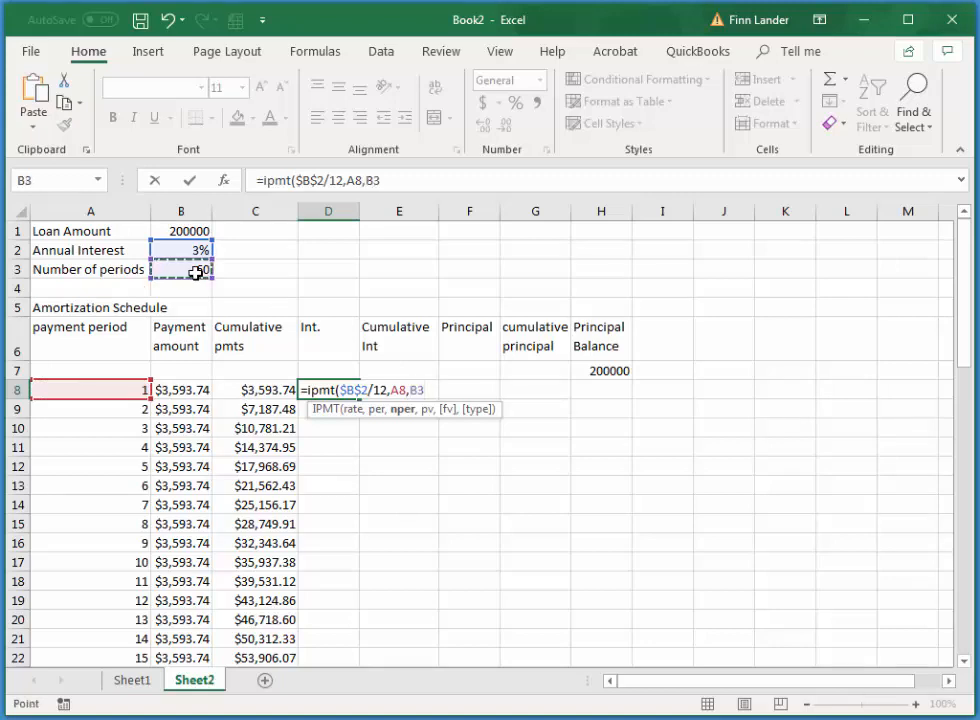
{"action": "key", "text": "F4"}
{"action": "type", "text": ","}
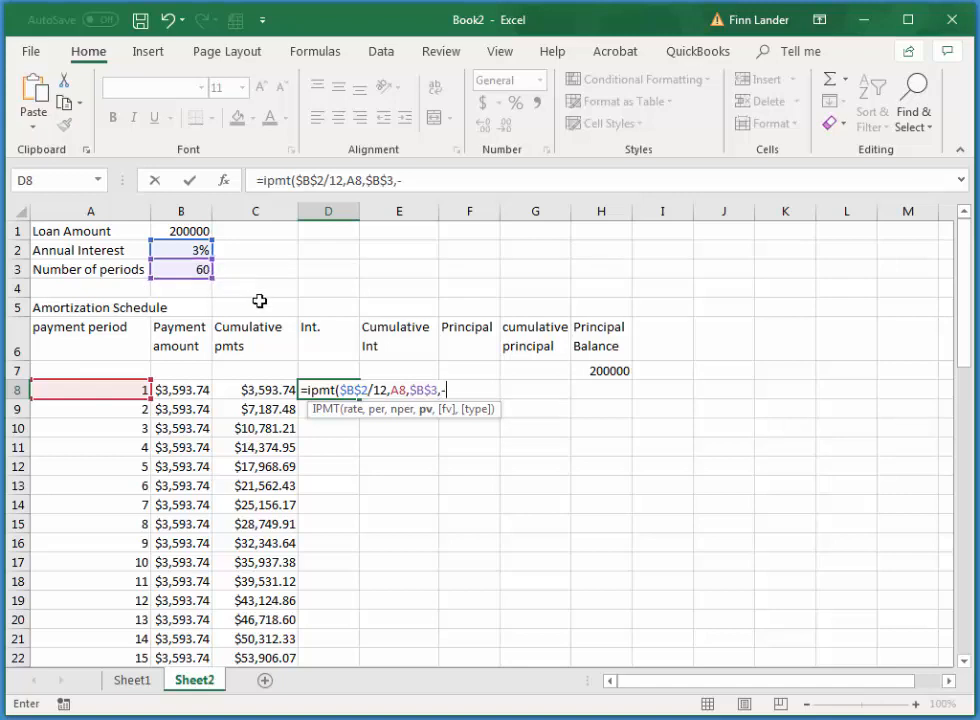
{"action": "type", "text": "-"}
{"action": "left_click", "coordinate": [187, 232]}
{"action": "key", "text": "F4"}
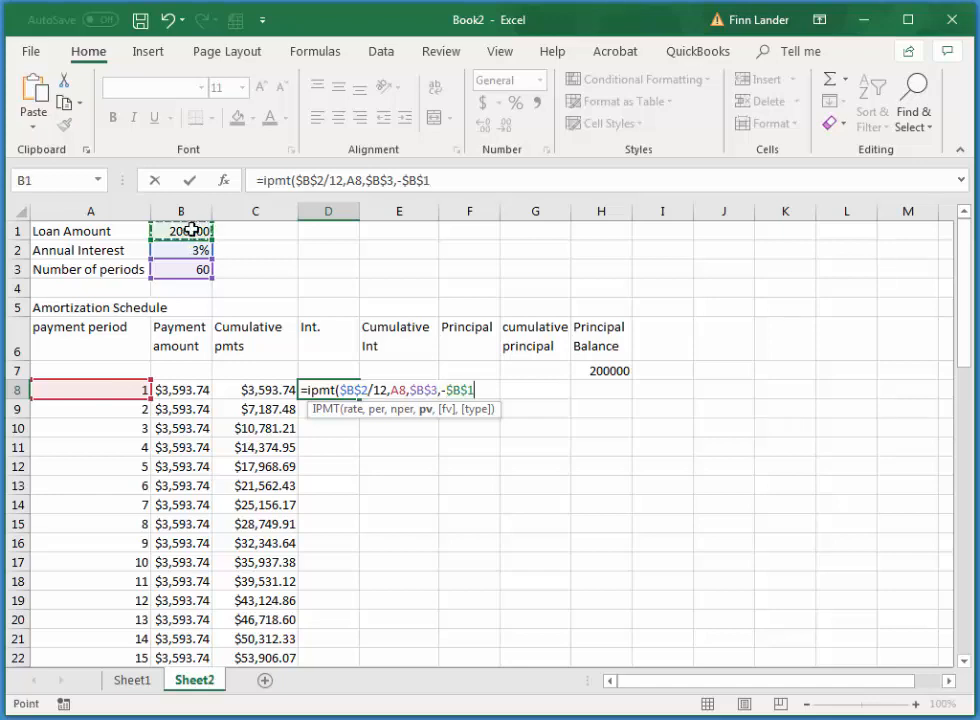
{"action": "type", "text": ")"}
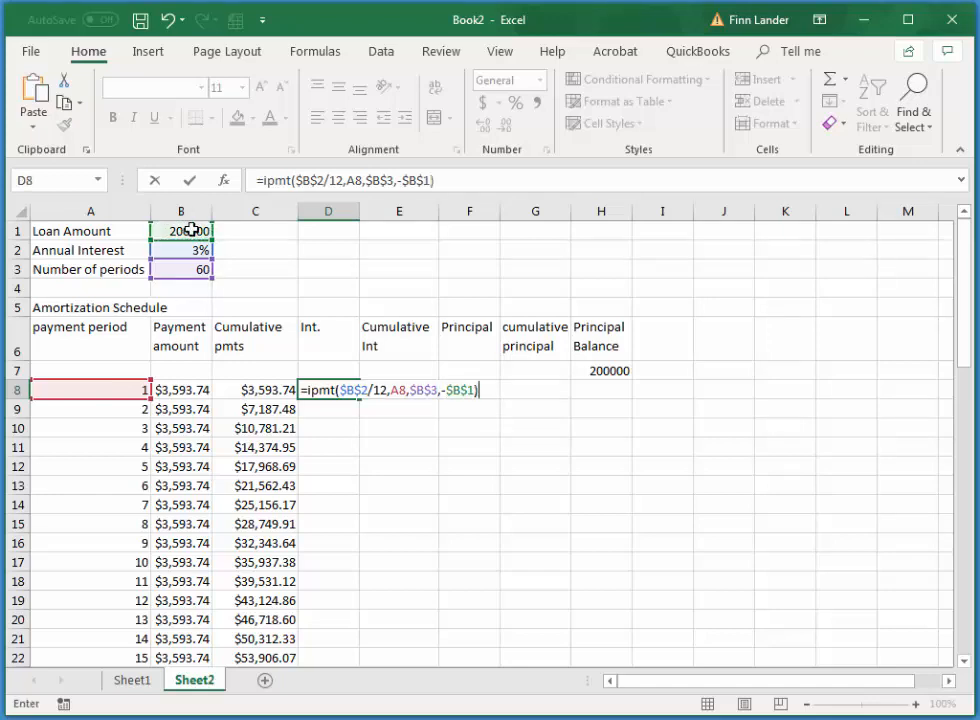
{"action": "key", "text": "Return"}
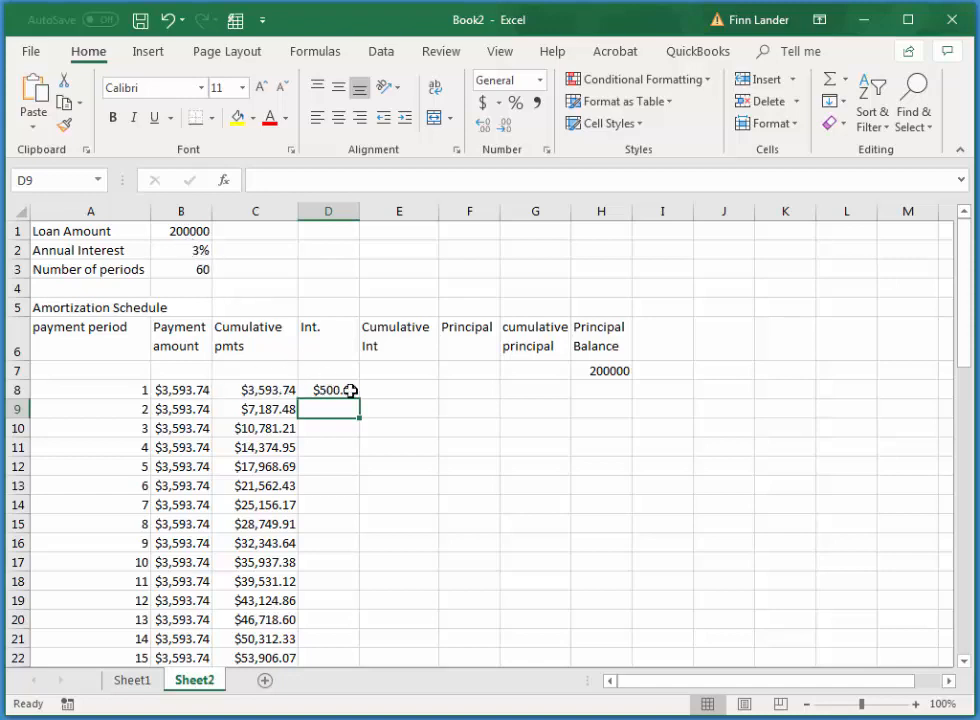
Fill the interest formula from D8 down through period 60 in D67
{"action": "left_click", "coordinate": [335, 391]}
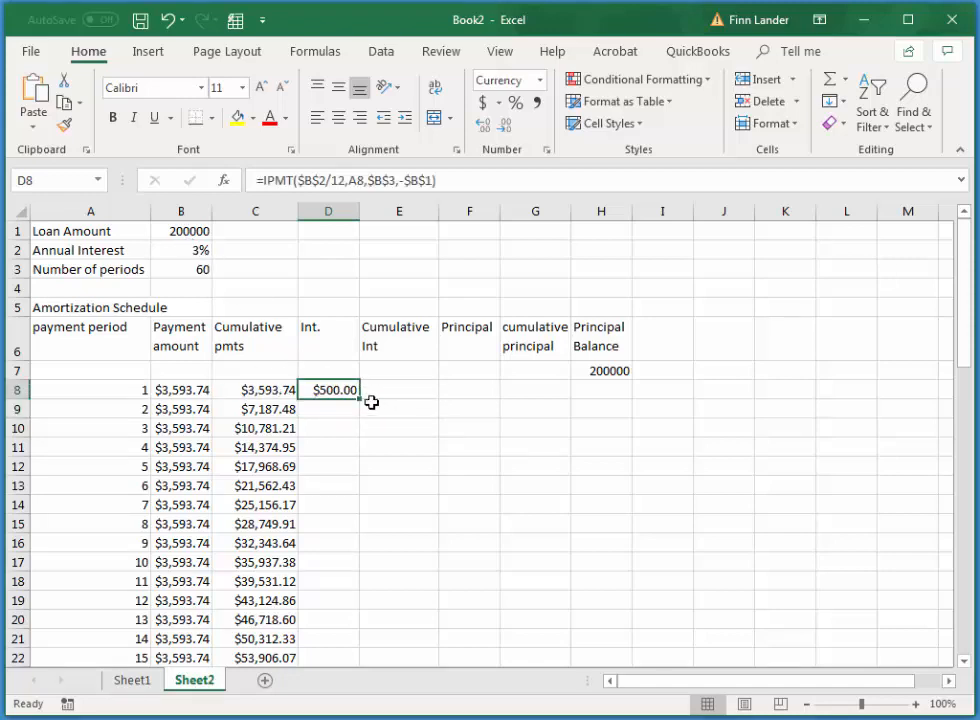
{"action": "mouse_move", "coordinate": [361, 400]}
{"action": "left_mouse_down"}
{"action": "mouse_move", "coordinate": [357, 621]}
{"action": "mouse_move", "coordinate": [371, 713]}
{"action": "mouse_move", "coordinate": [372, 605]}
{"action": "left_mouse_up"}
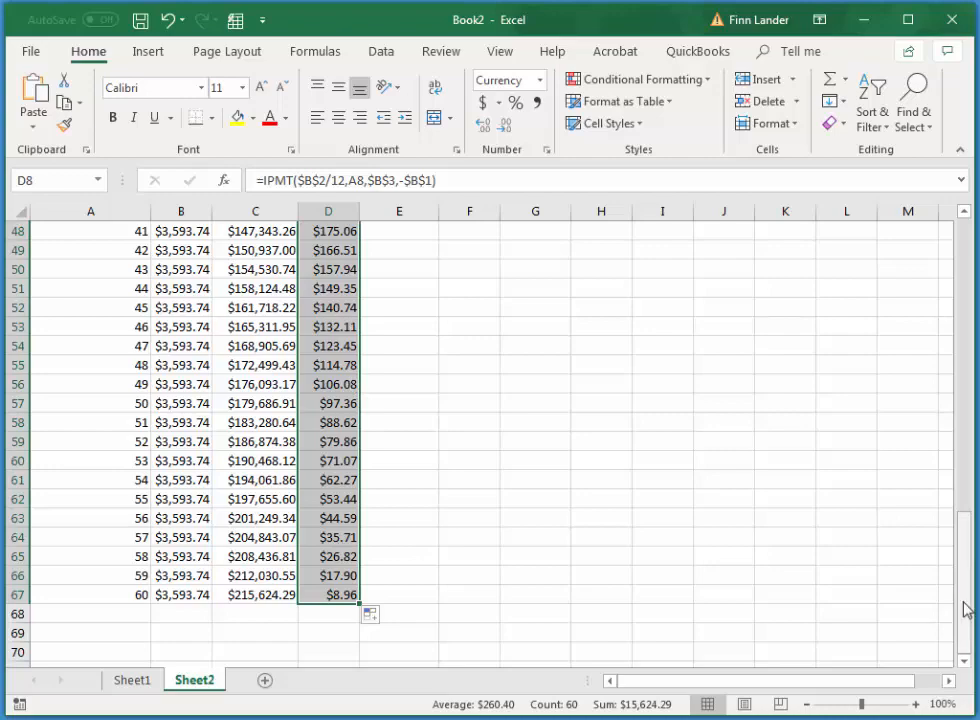
Calculate the first cumulative interest amount in E8 with the formula =D8+E7
{"action": "left_click_drag", "start_coordinate": [964, 603], "coordinate": [949, 273]}
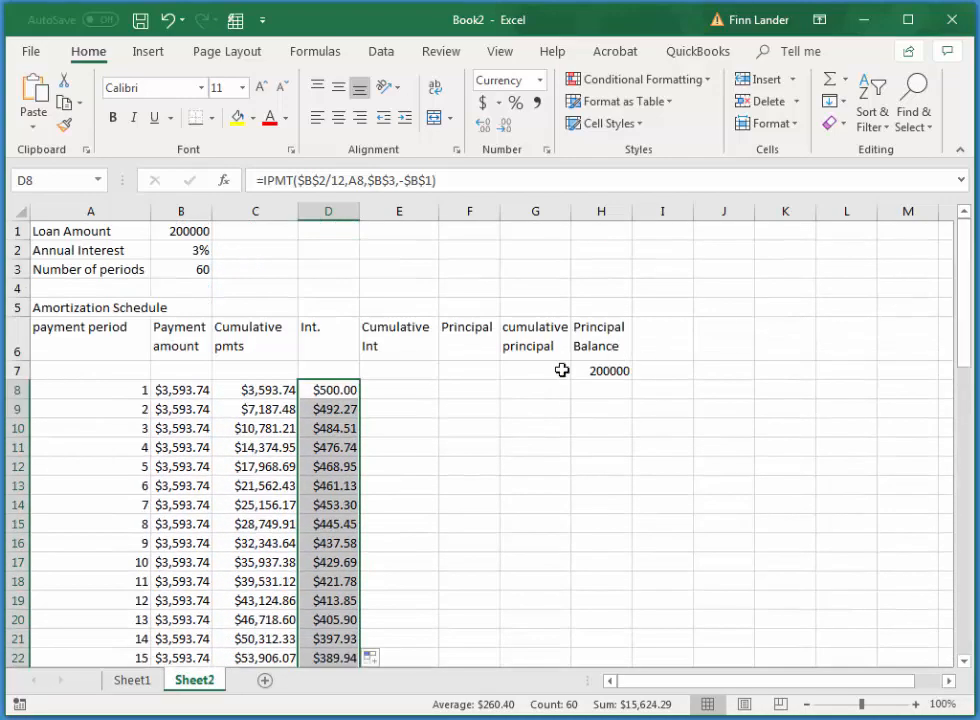
{"action": "left_click", "coordinate": [389, 385]}
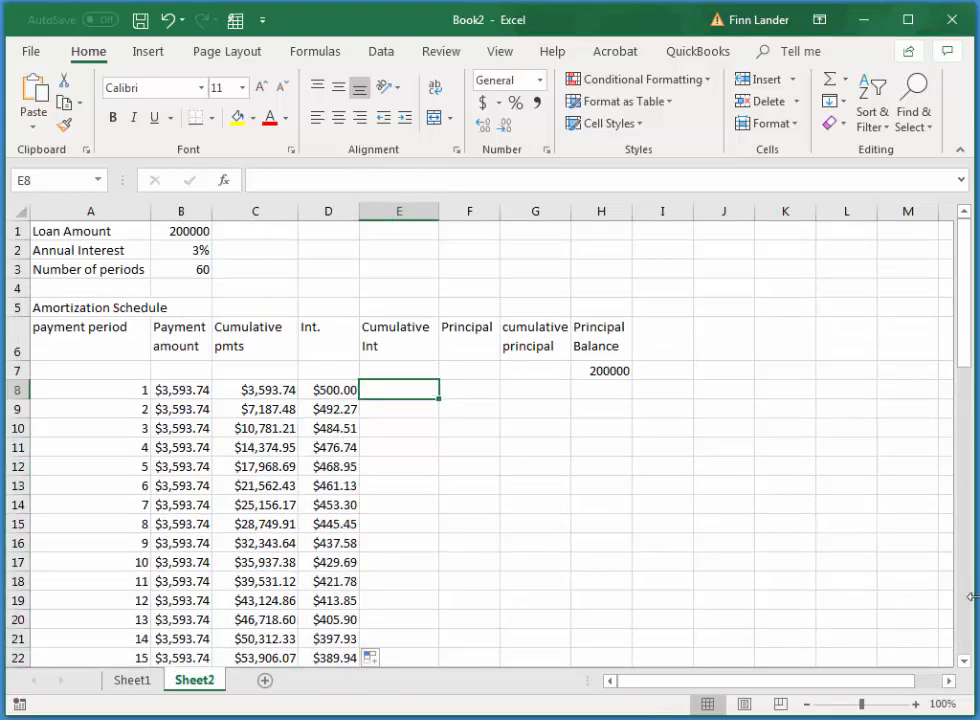
{"action": "type", "text": "="}
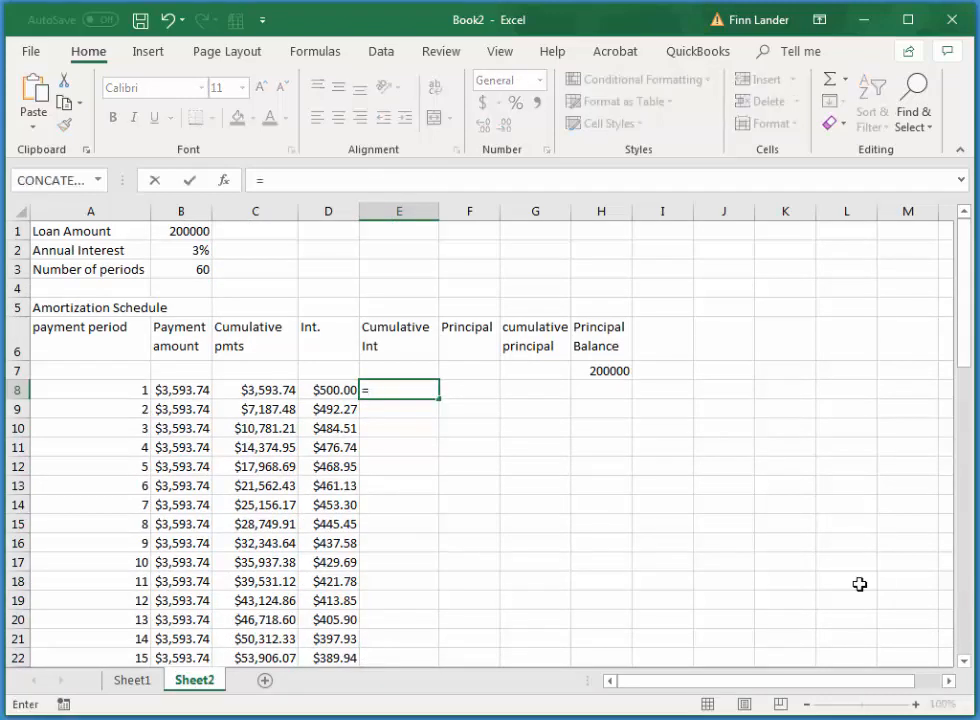
{"action": "left_click", "coordinate": [330, 388]}
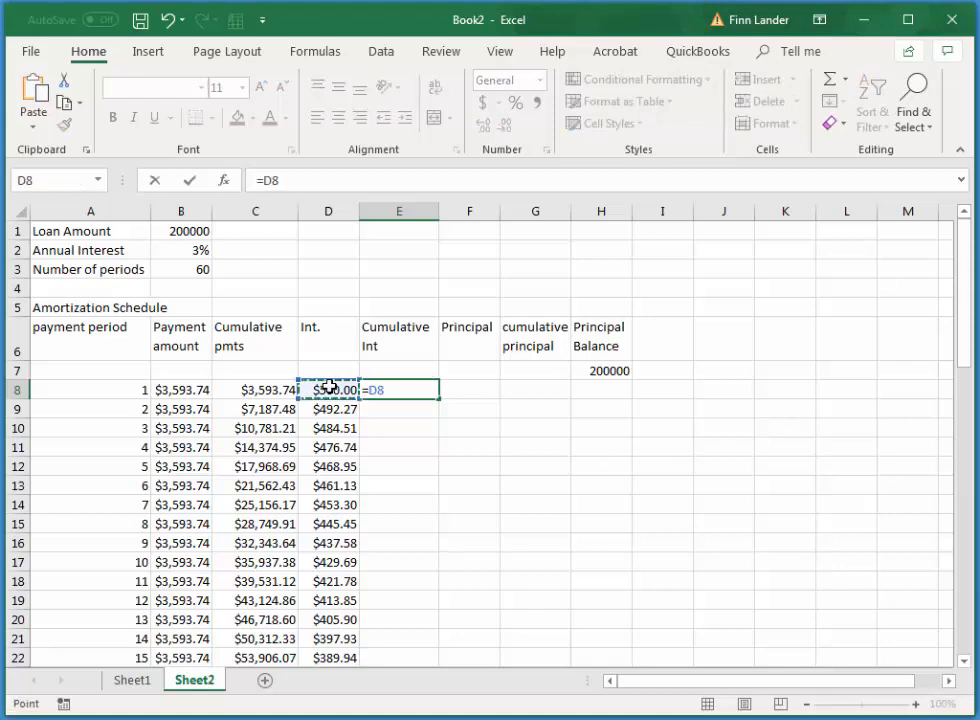
{"action": "type", "text": "+"}
{"action": "left_click", "coordinate": [410, 371]}
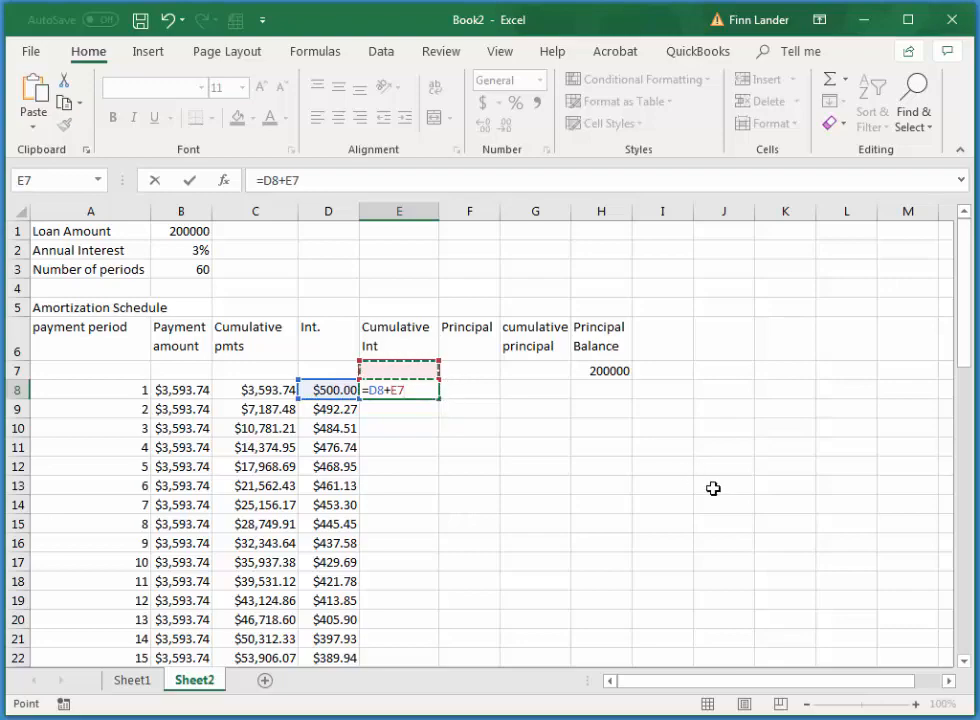
{"action": "key", "text": "Return"}
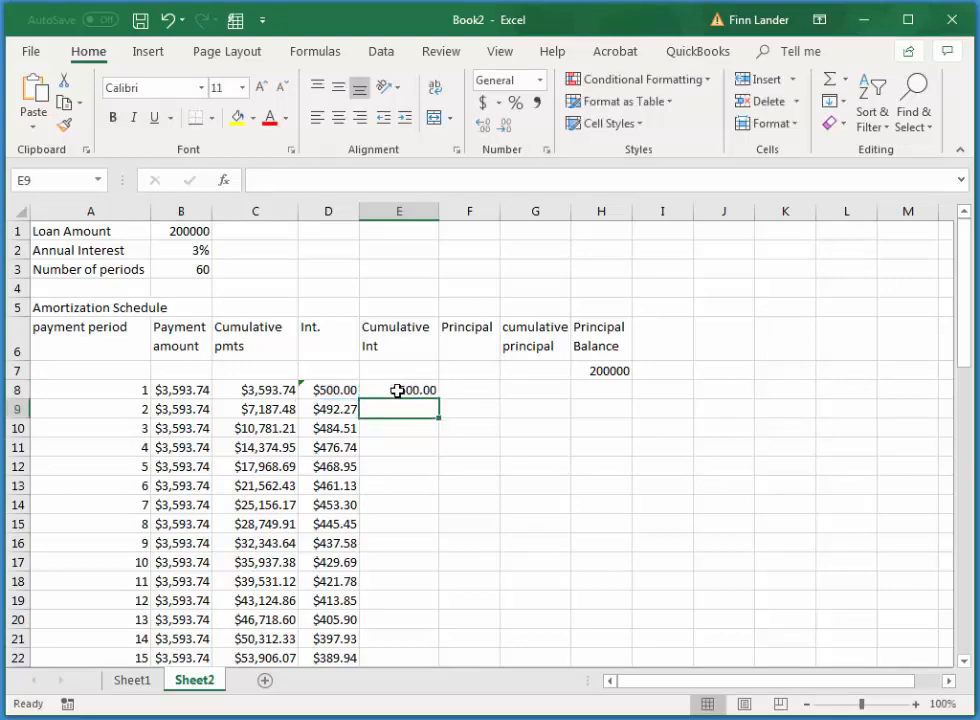
Fill the cumulative interest formula from E8 down through period 60 in E67, and check the final cumulative interest and cumulative payments cells
{"action": "left_click", "coordinate": [397, 390]}
{"action": "left_click_drag", "start_coordinate": [438, 400], "coordinate": [457, 615]}
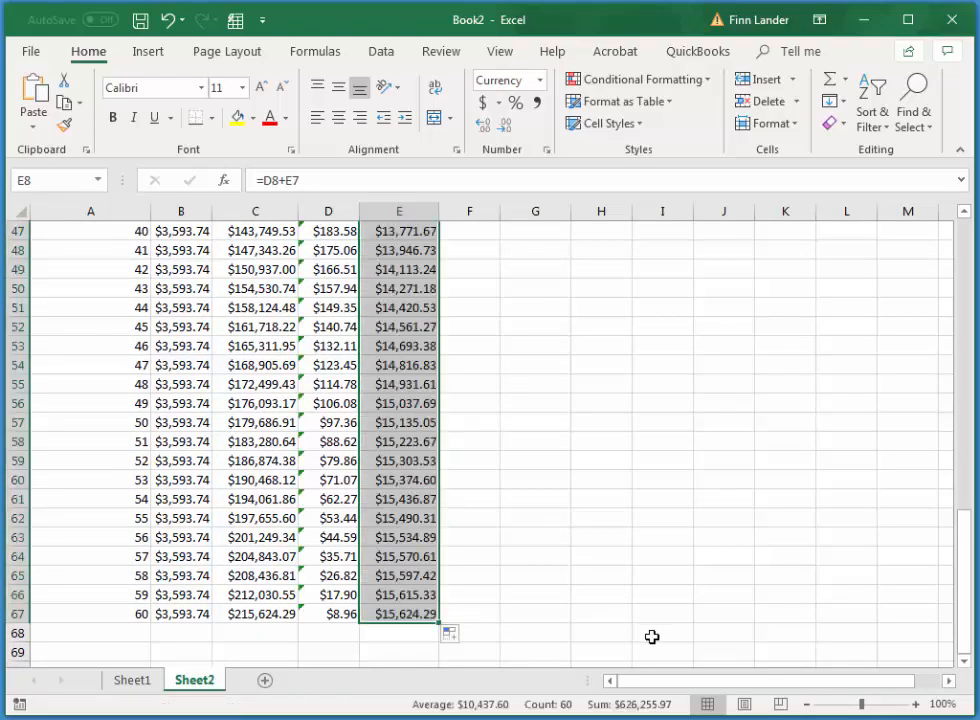
{"action": "left_click", "coordinate": [400, 614]}
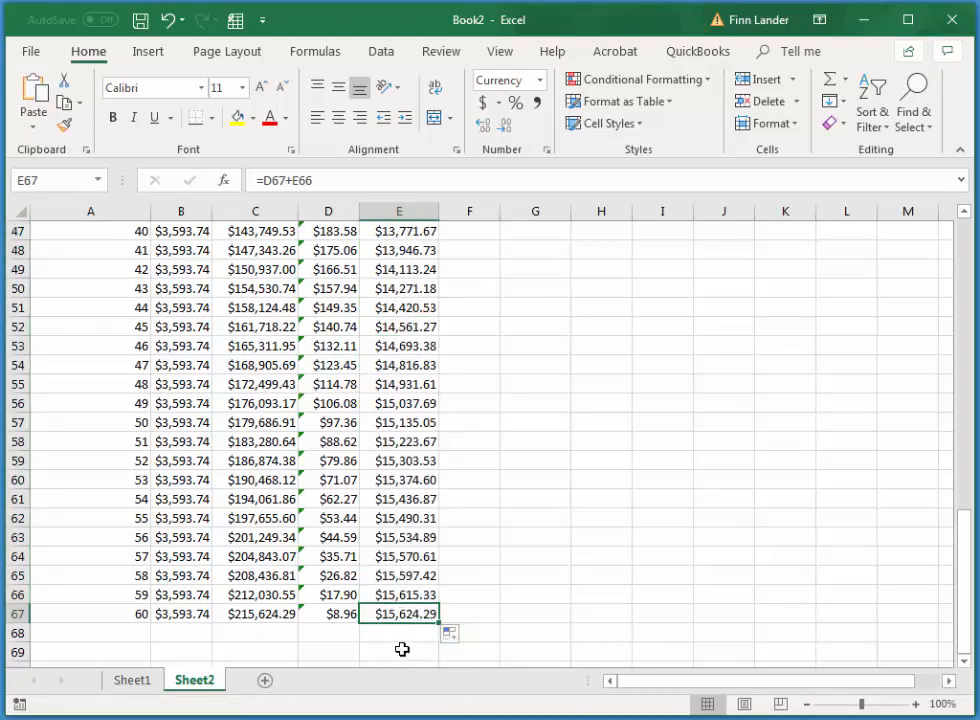
{"action": "left_click", "coordinate": [254, 618]}
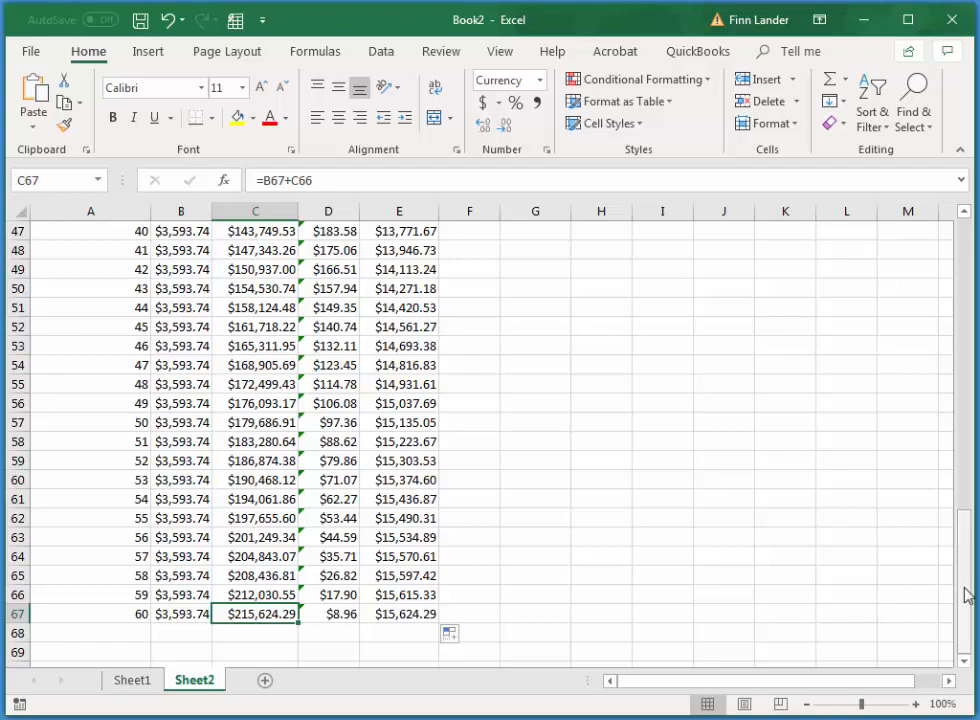
Calculate the first period's principal in F8 with the formula =PPMT($B$2/12,A8,$B$3,-$B$1)
{"action": "left_click_drag", "start_coordinate": [967, 595], "coordinate": [974, 284]}
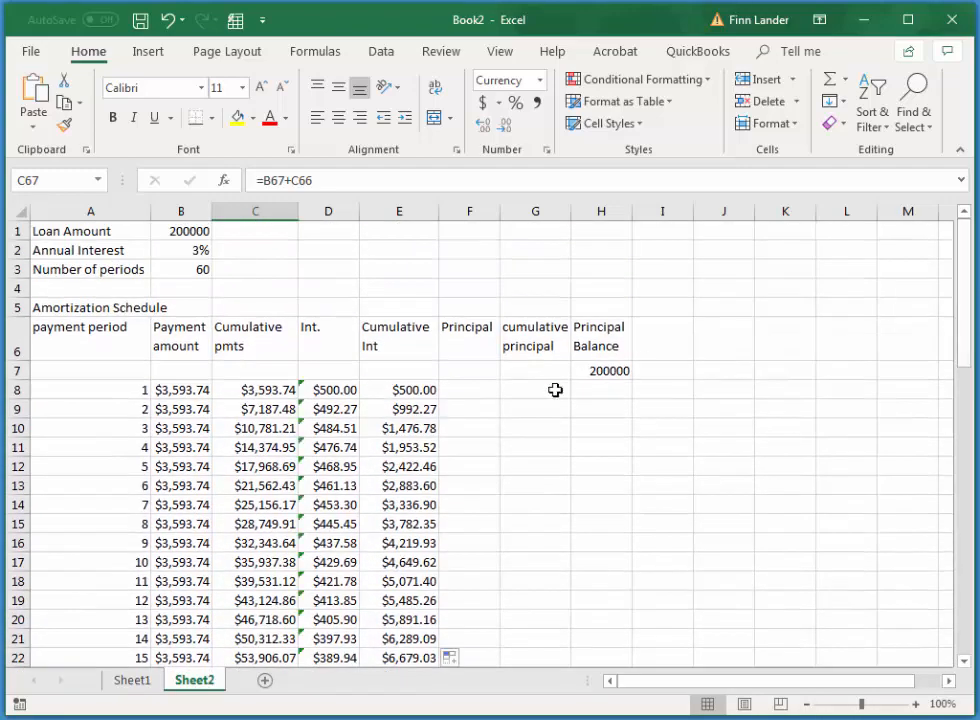
{"action": "left_click", "coordinate": [486, 391]}
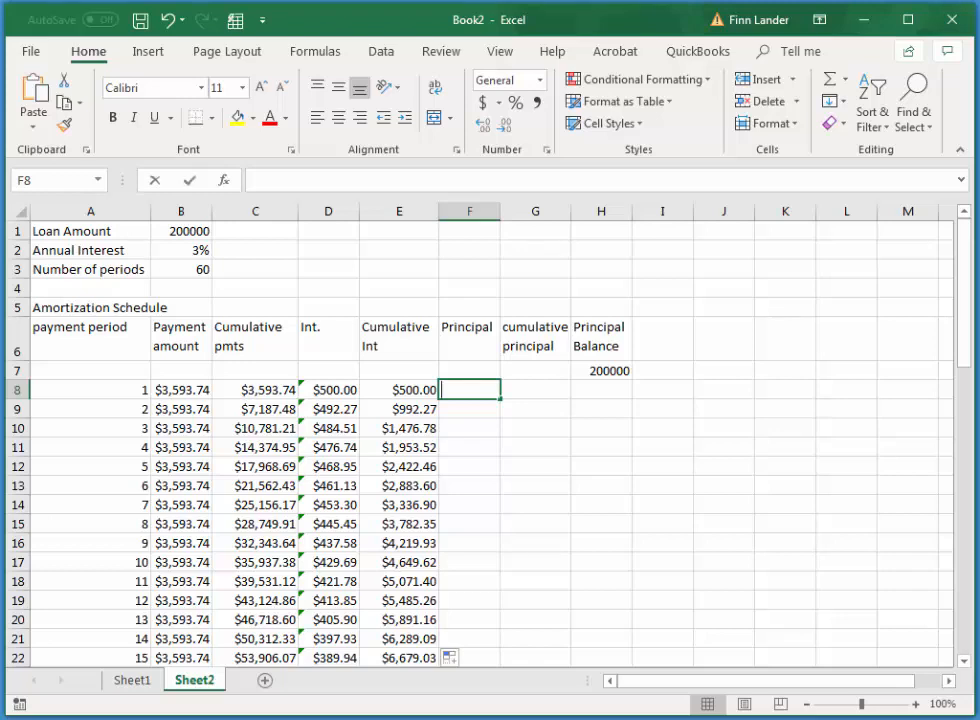
{"action": "type", "text": "="}
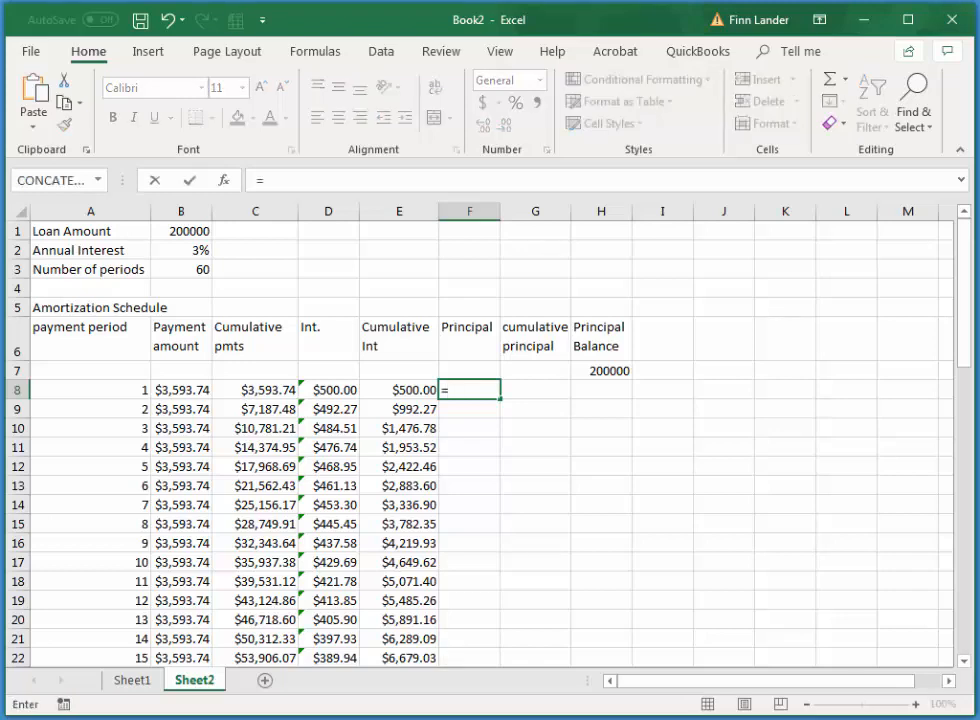
{"action": "type", "text": "p"}
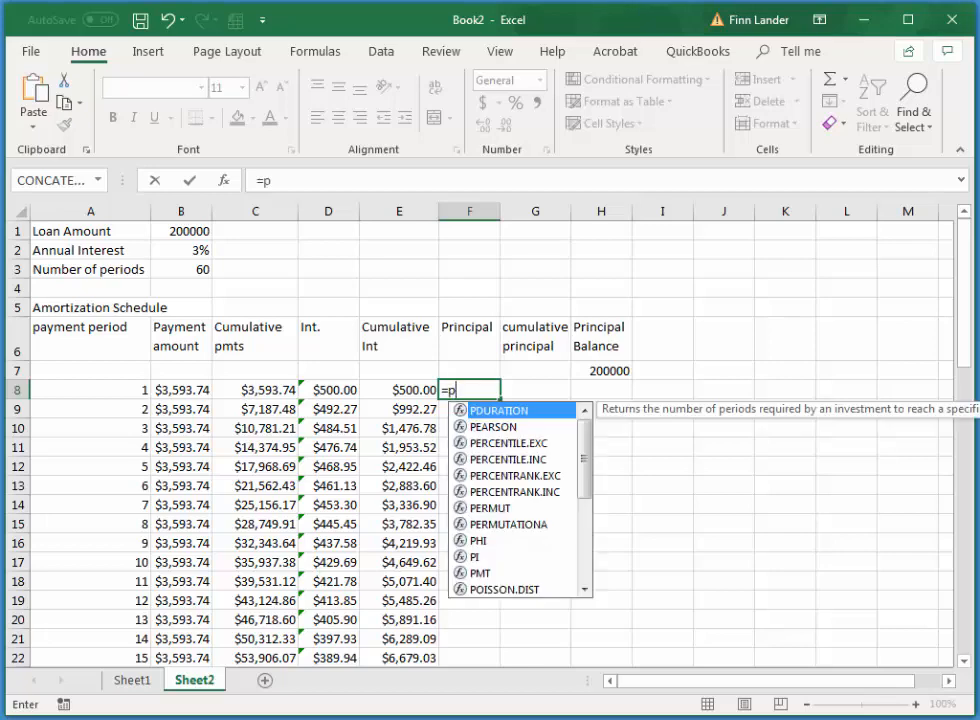
{"action": "type", "text": "p"}
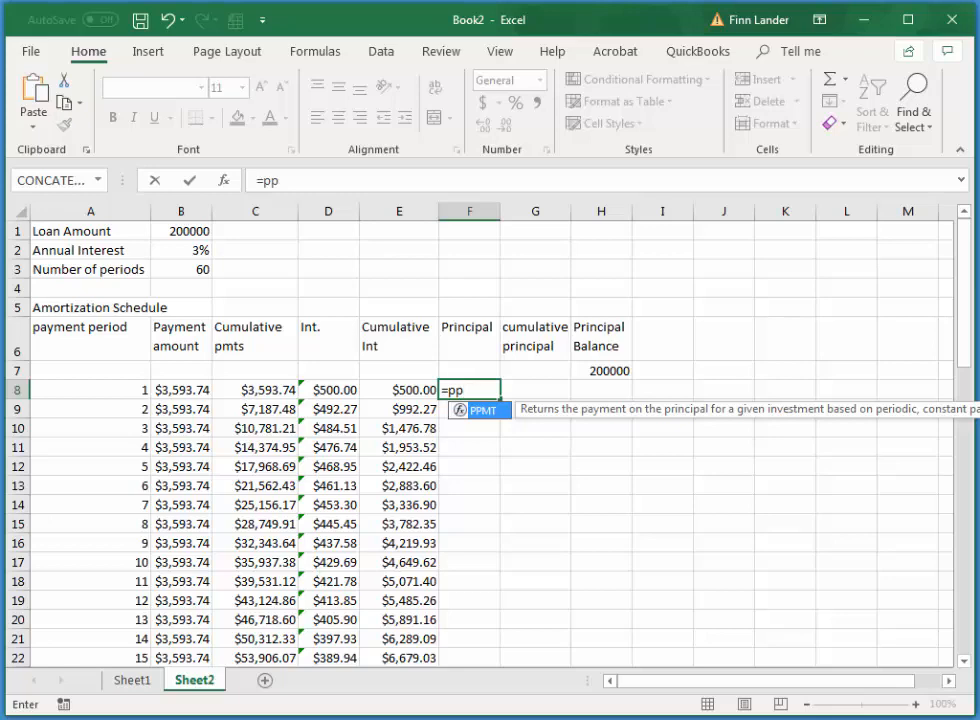
{"action": "type", "text": "mt("}
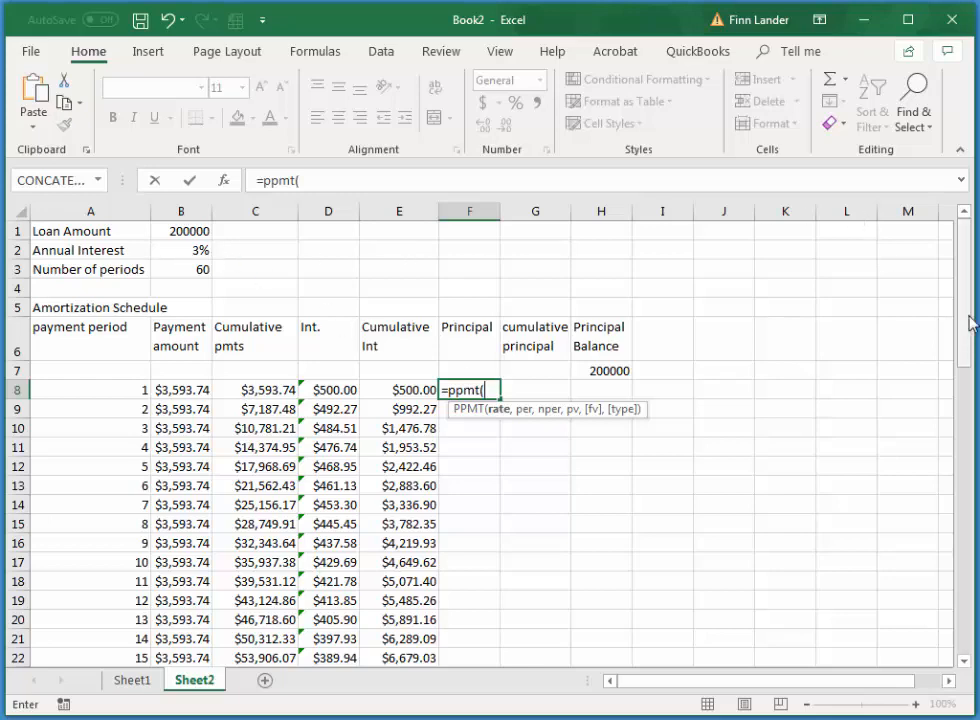
{"action": "left_click", "coordinate": [193, 249]}
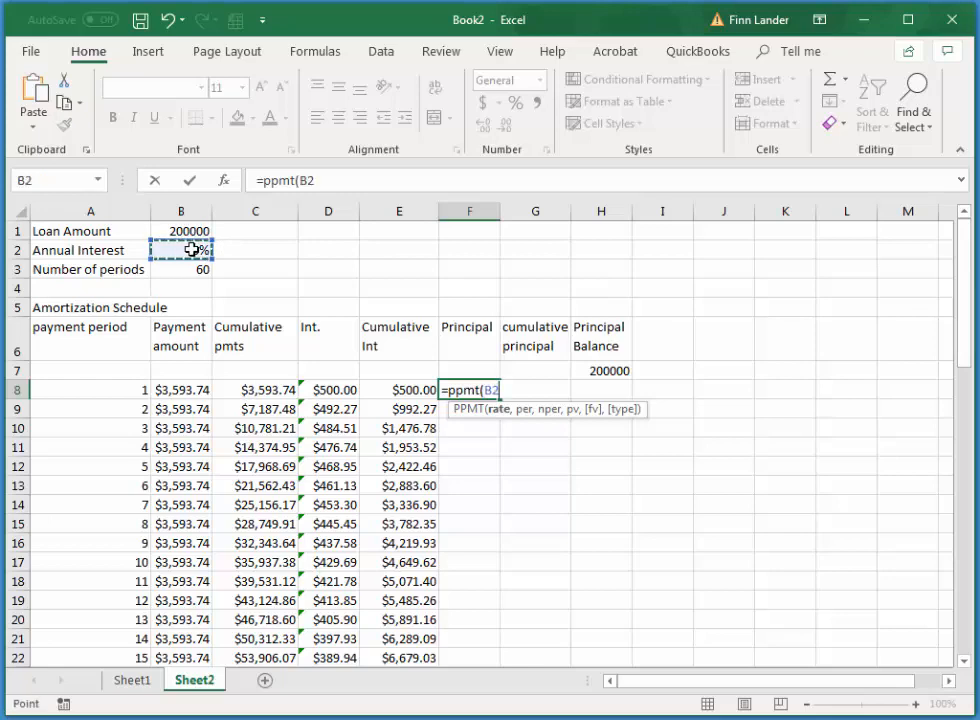
{"action": "key", "text": "F4"}
{"action": "type", "text": "/1"}
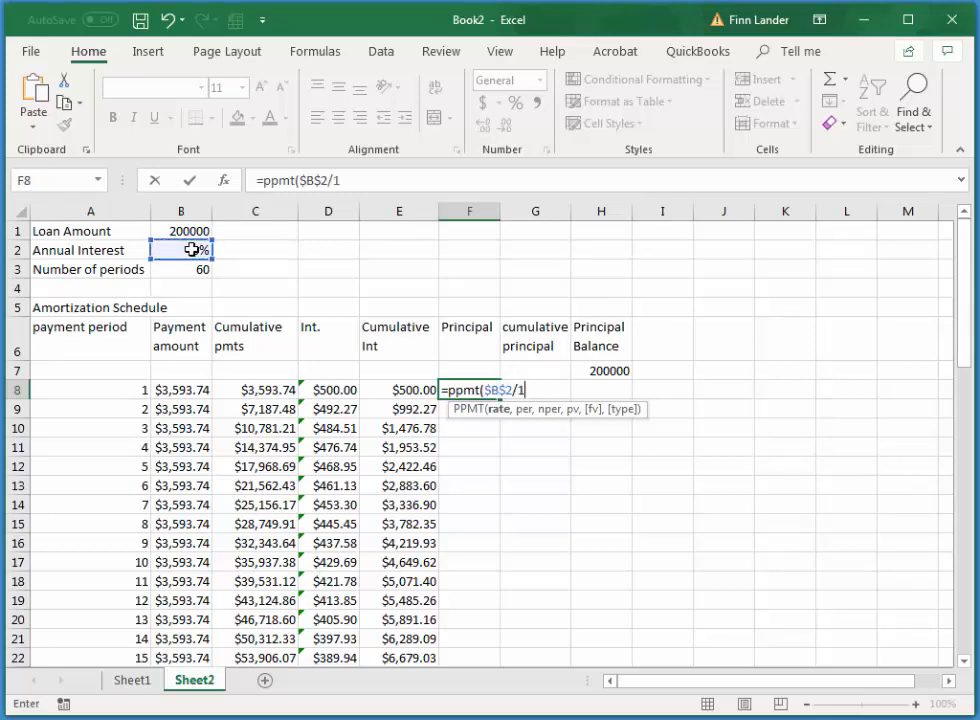
{"action": "type", "text": "2,"}
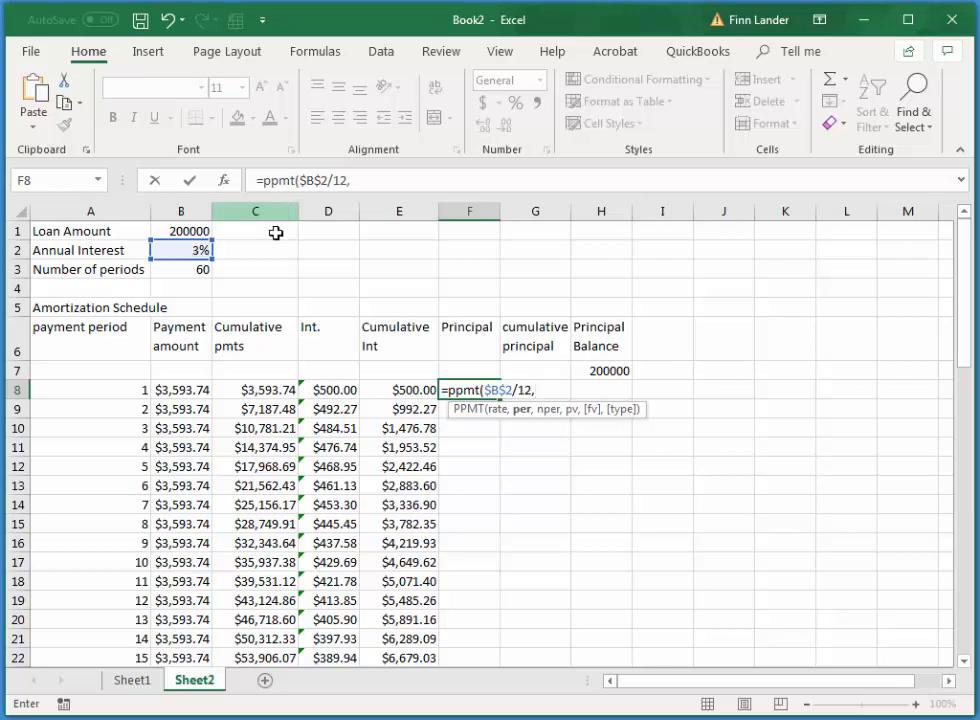
{"action": "left_click", "coordinate": [125, 392]}
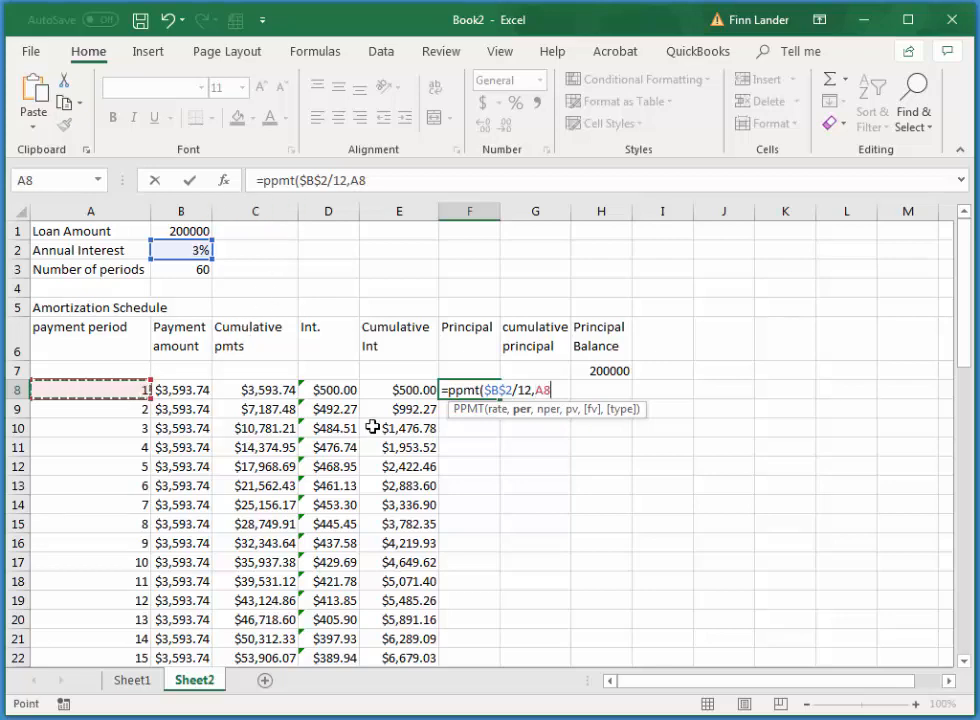
{"action": "type", "text": ","}
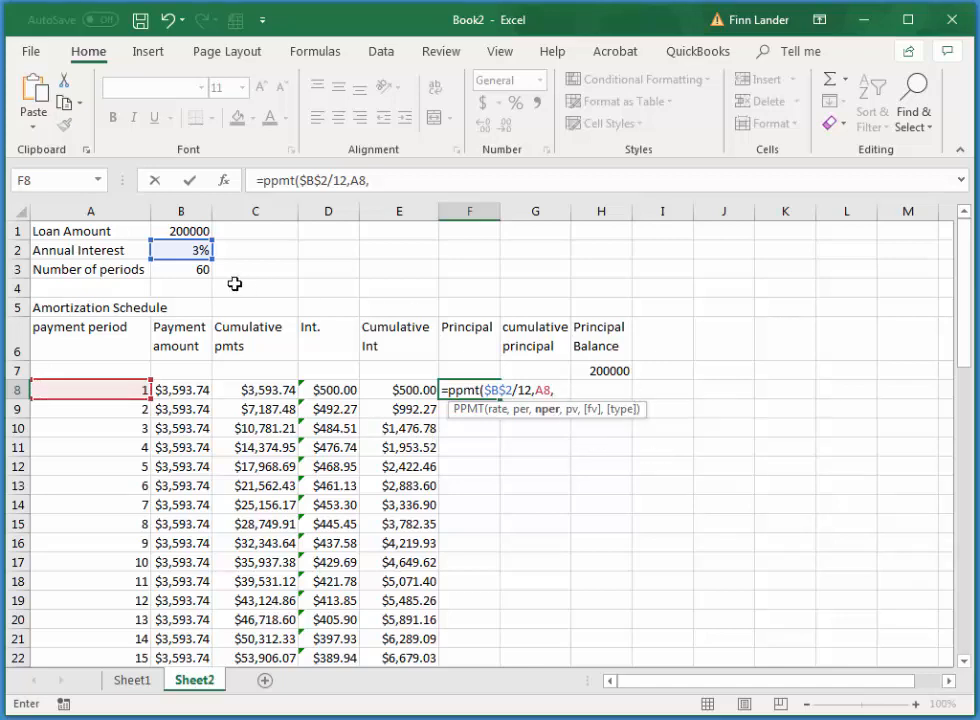
{"action": "left_click", "coordinate": [198, 271]}
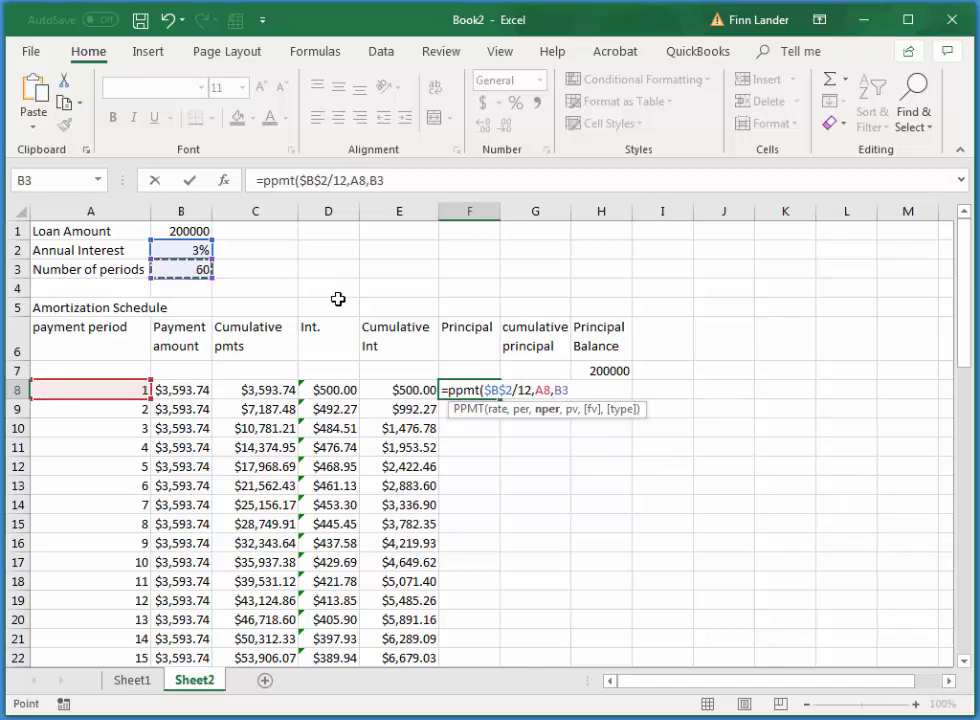
{"action": "key", "text": "F4"}
{"action": "type", "text": ","}
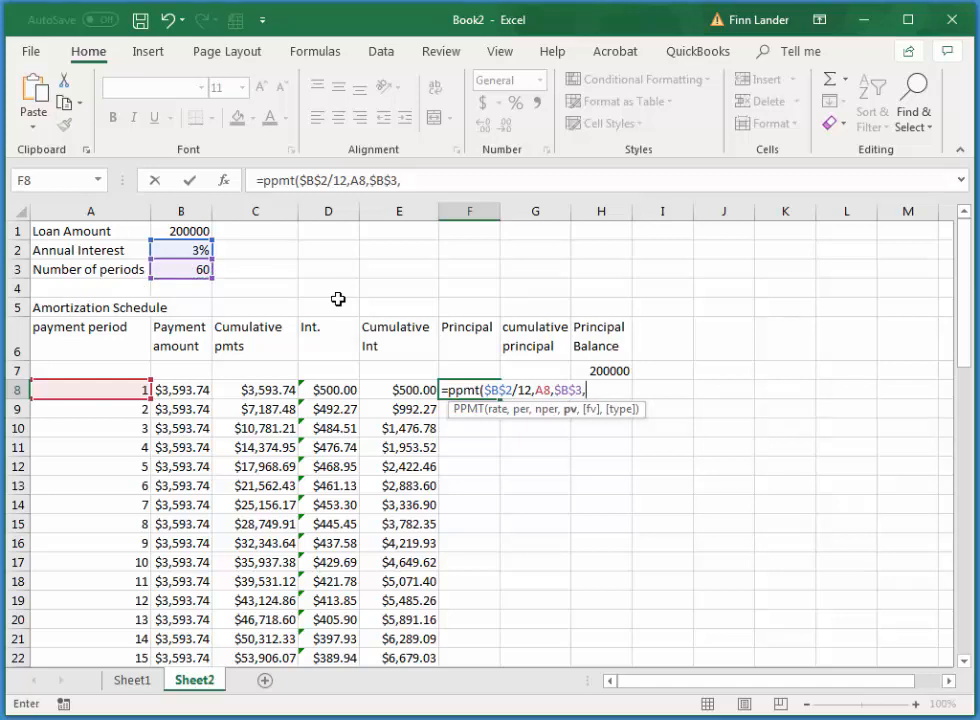
{"action": "type", "text": "-"}
{"action": "left_click", "coordinate": [195, 232]}
{"action": "key", "text": "F4"}
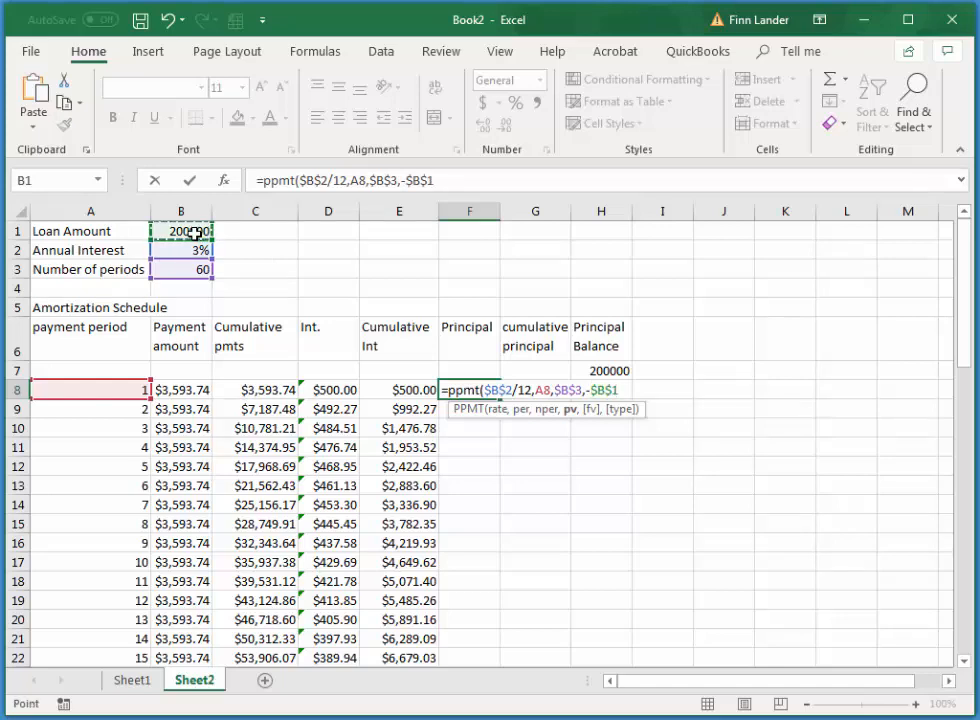
{"action": "key", "text": "Return"}
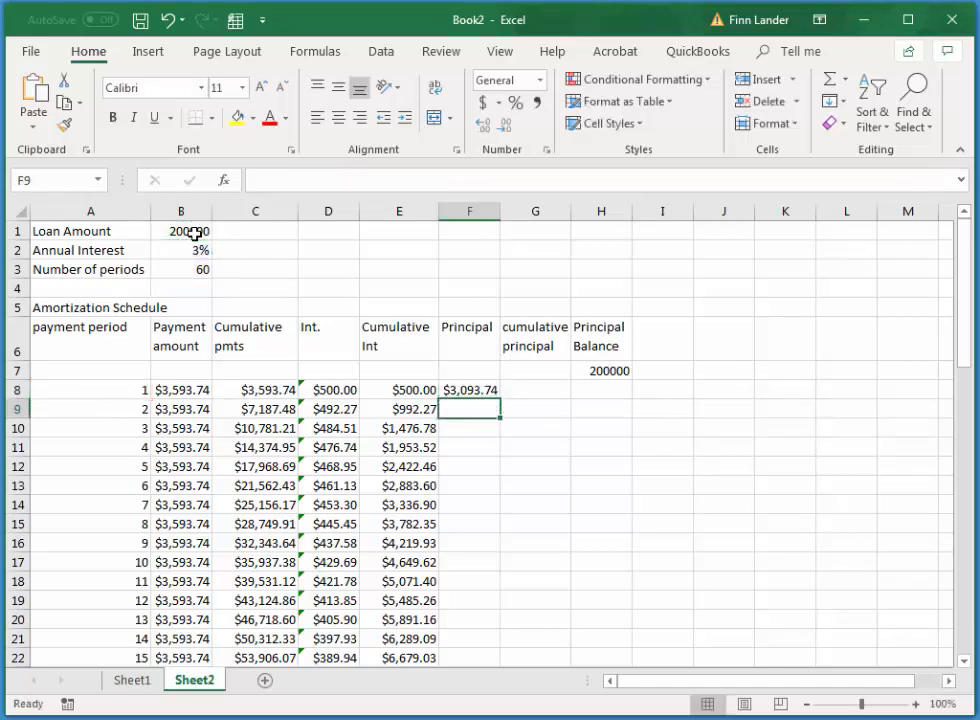
Fill the principal formula from F8 down through period 60 in F67
{"action": "left_click", "coordinate": [478, 388]}
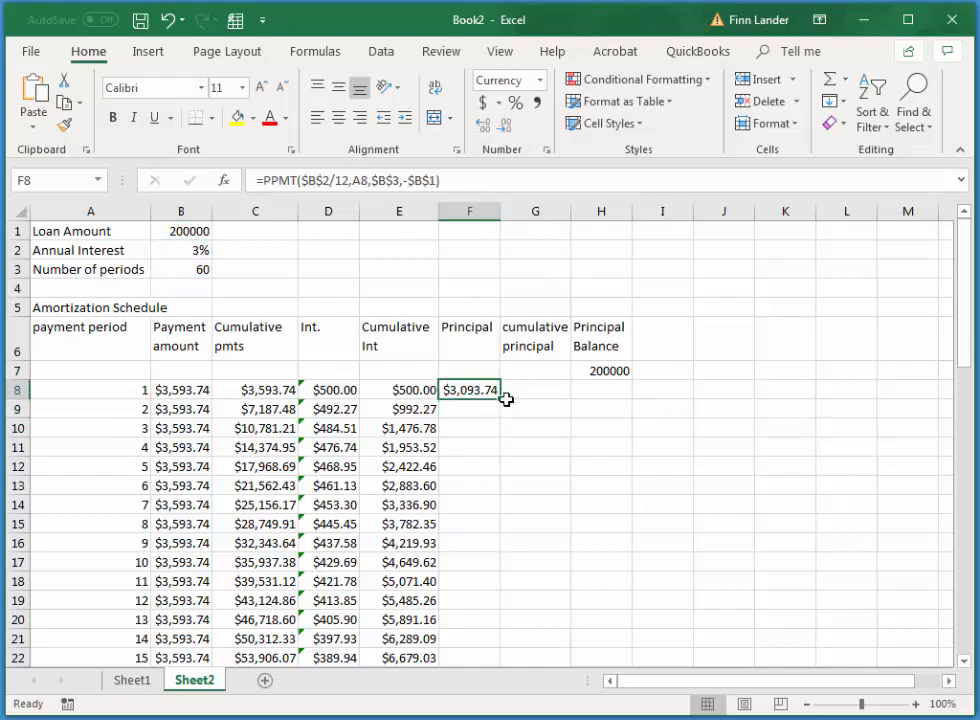
{"action": "left_click_drag", "start_coordinate": [496, 466], "coordinate": [521, 600]}
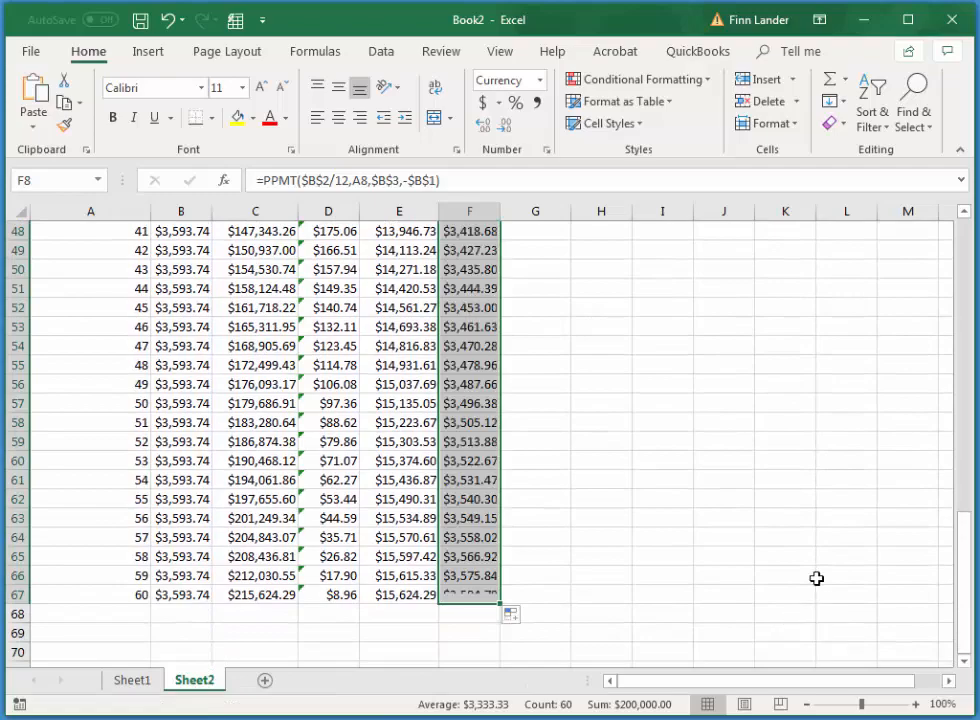
Calculate the first cumulative principal amount in G8 with the formula =F8+G7
{"action": "left_click_drag", "start_coordinate": [964, 598], "coordinate": [962, 260]}
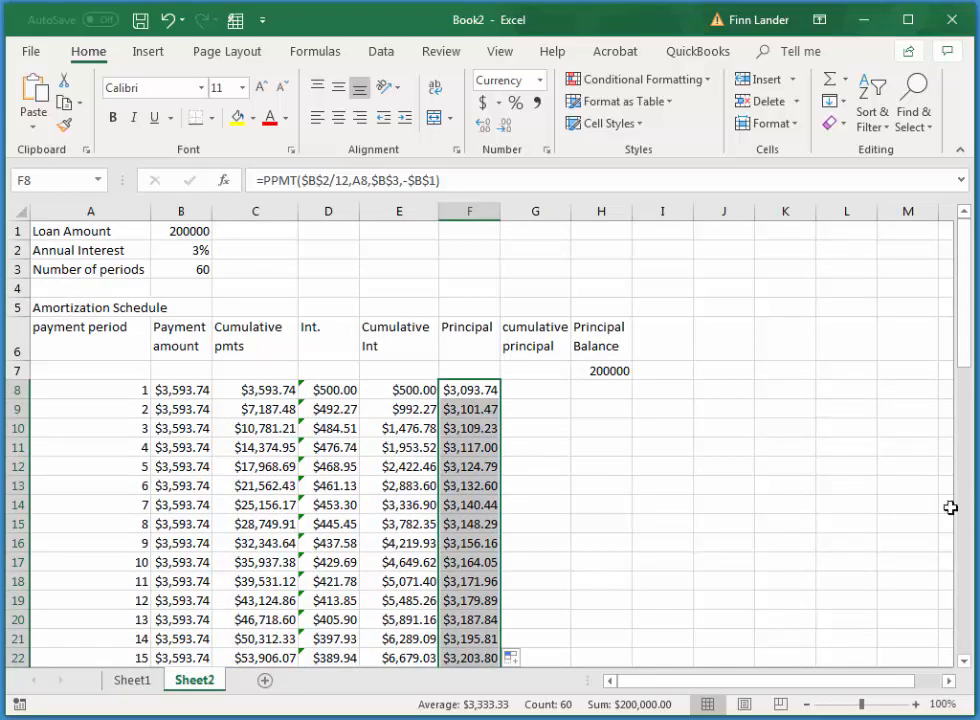
{"action": "left_click", "coordinate": [550, 391]}
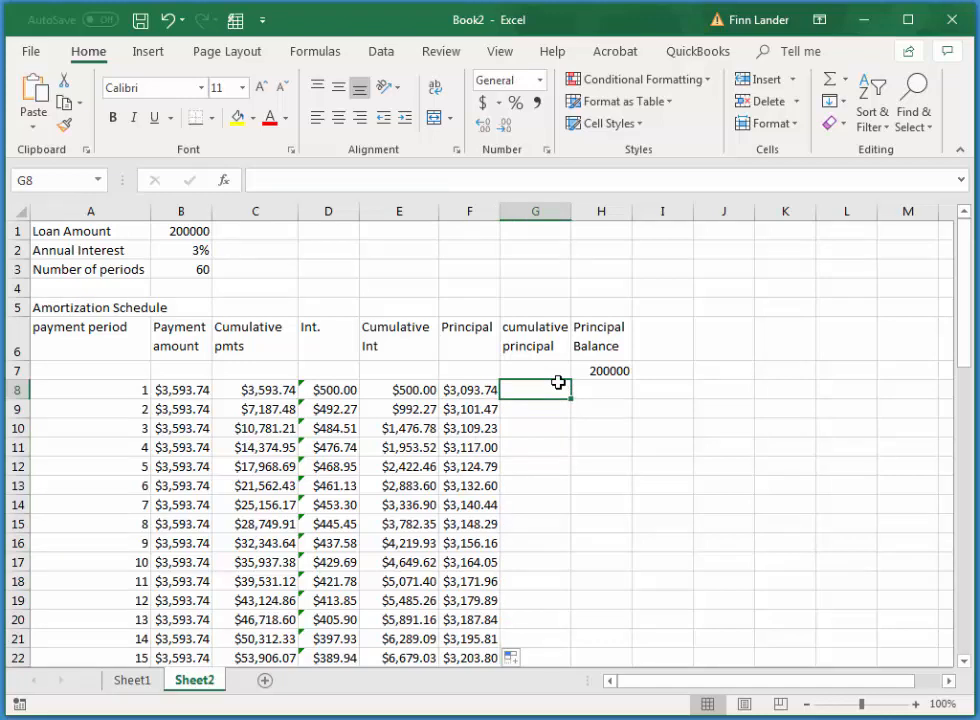
{"action": "type", "text": "="}
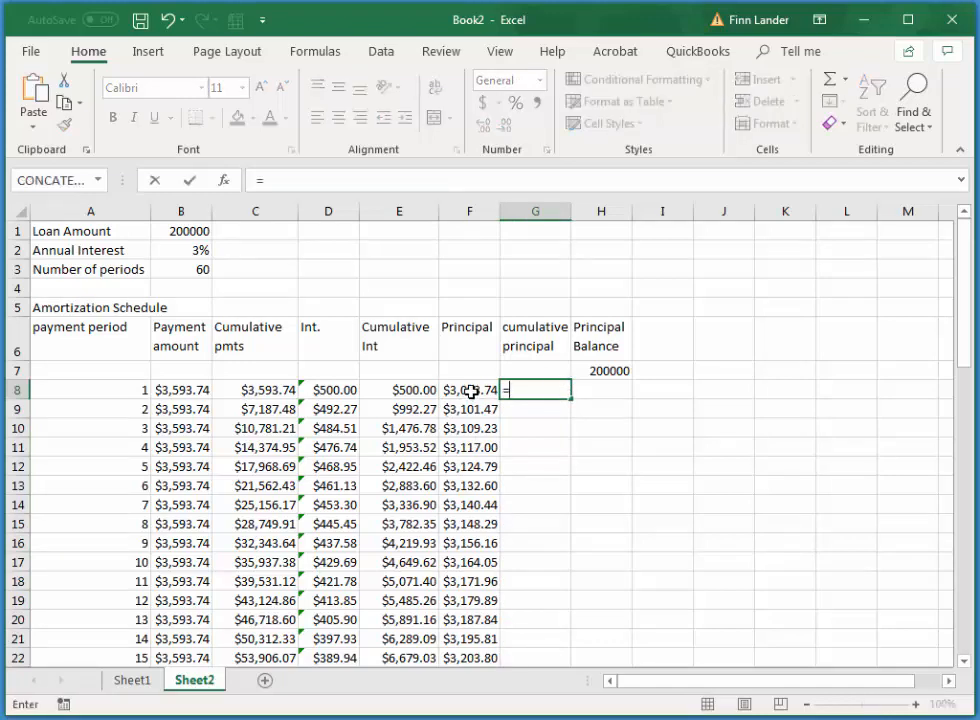
{"action": "left_click", "coordinate": [471, 390]}
{"action": "type", "text": "+"}
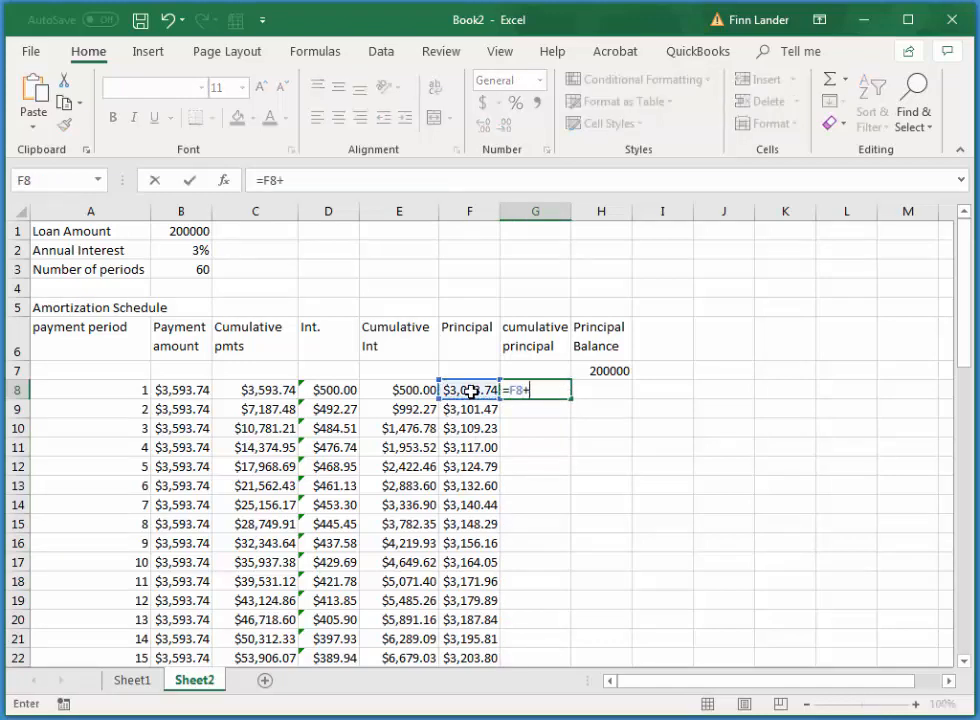
{"action": "left_click", "coordinate": [530, 373]}
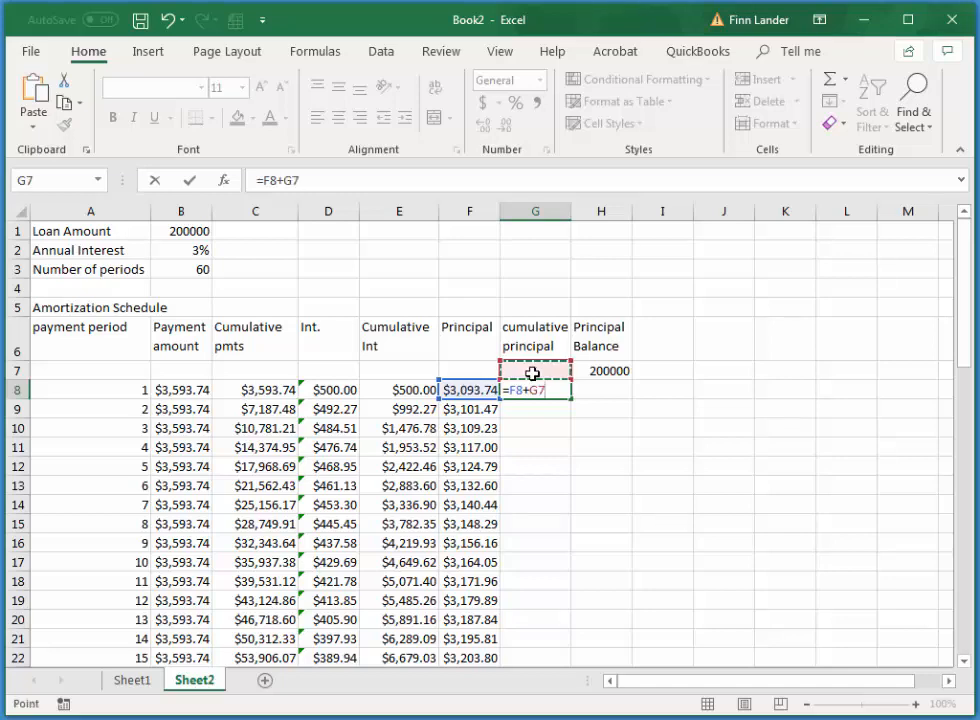
{"action": "key", "text": "Return"}
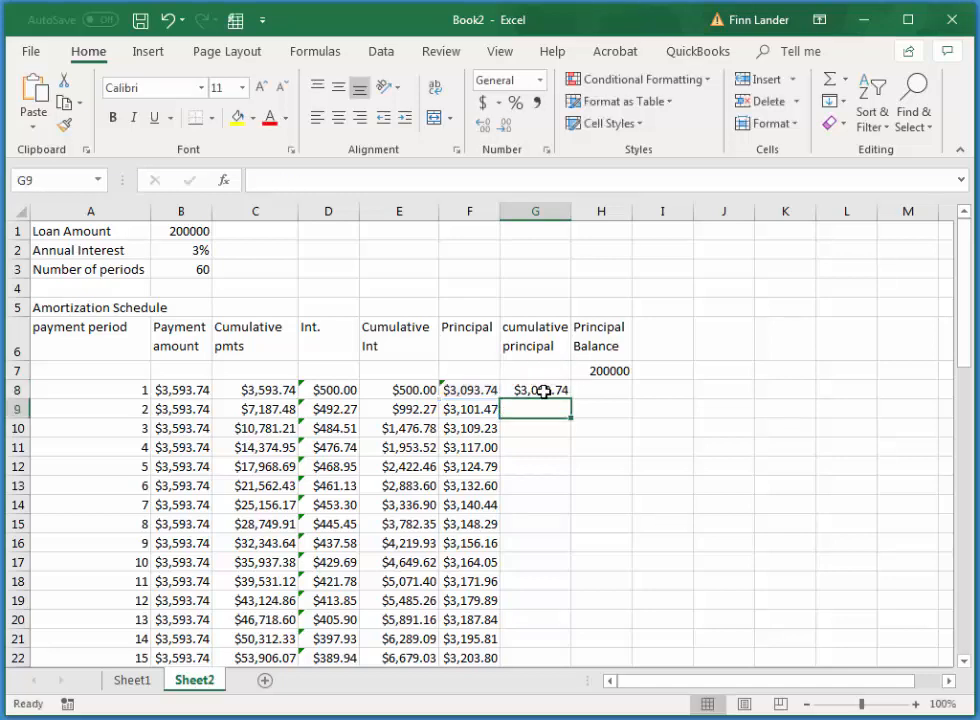
Fill the cumulative principal formula from G8 down through period 60 in G67
{"action": "left_click", "coordinate": [543, 391]}
{"action": "left_click_drag", "start_coordinate": [572, 399], "coordinate": [579, 632]}
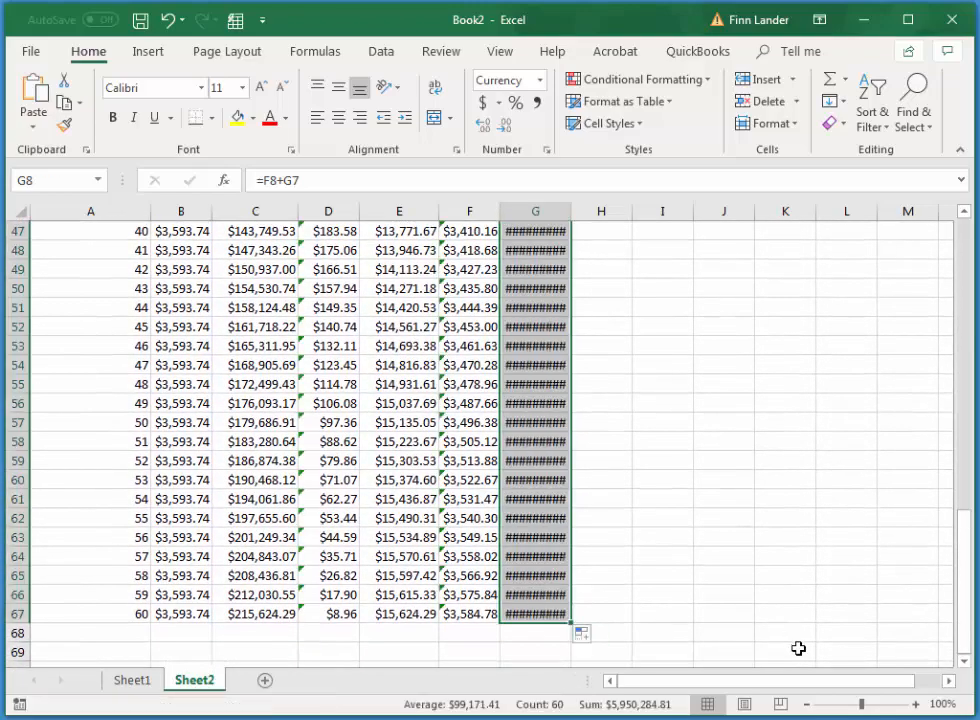
Autofit the width of column G to its cumulative principal amounts and check the period 60 total in G67
{"action": "double_click", "coordinate": [570, 207]}
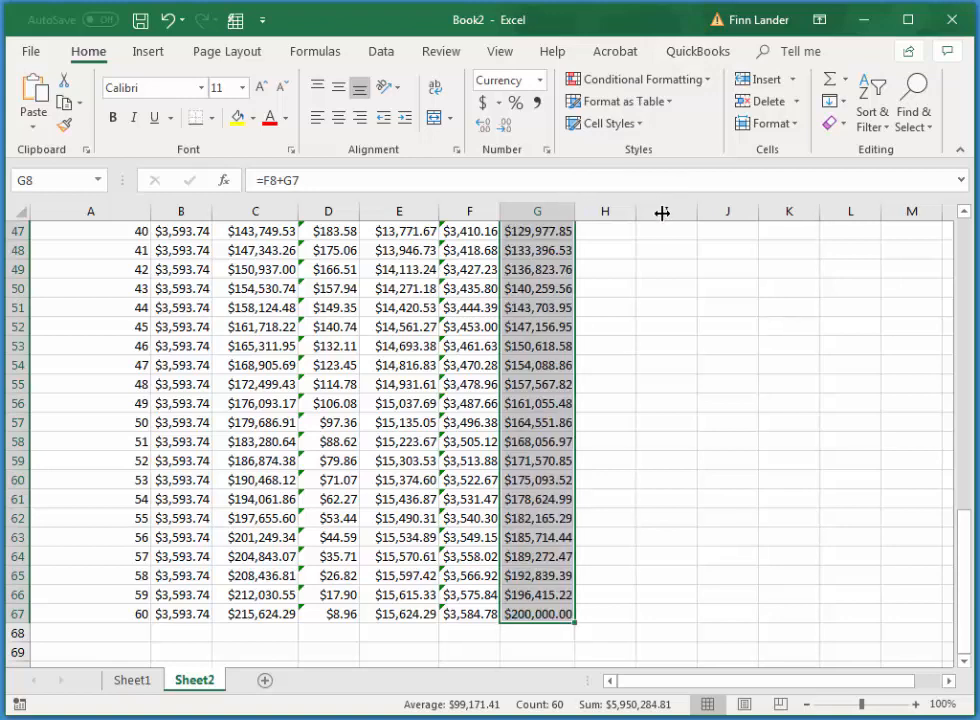
{"action": "left_click", "coordinate": [545, 613]}
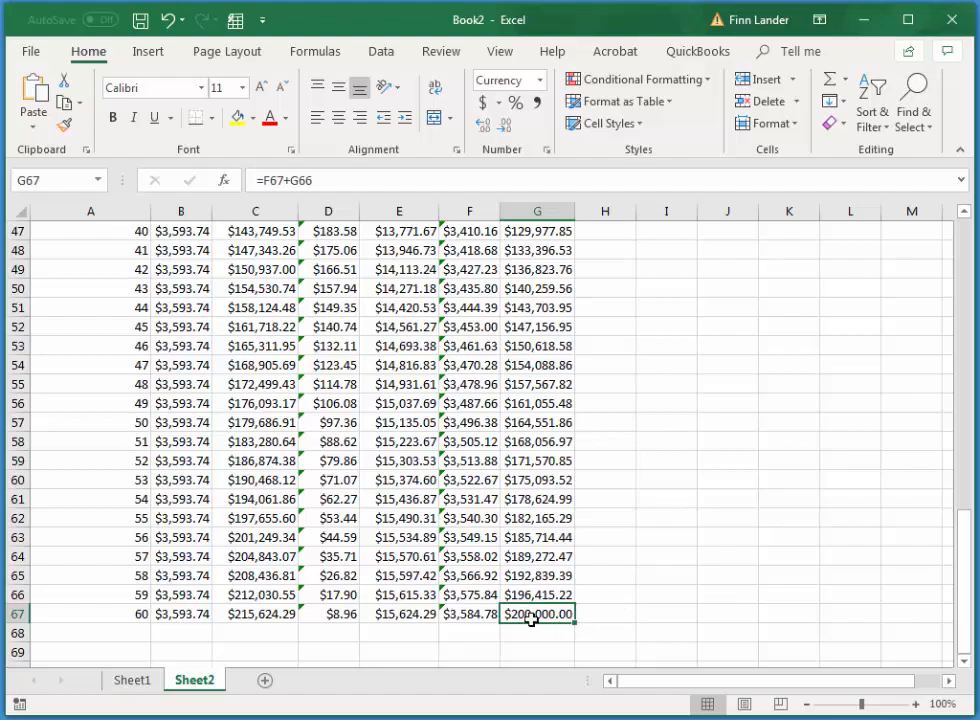
Calculate the first period's principal balance in H8 with the formula =$H$7-G8
{"action": "left_click_drag", "start_coordinate": [971, 580], "coordinate": [971, 285]}
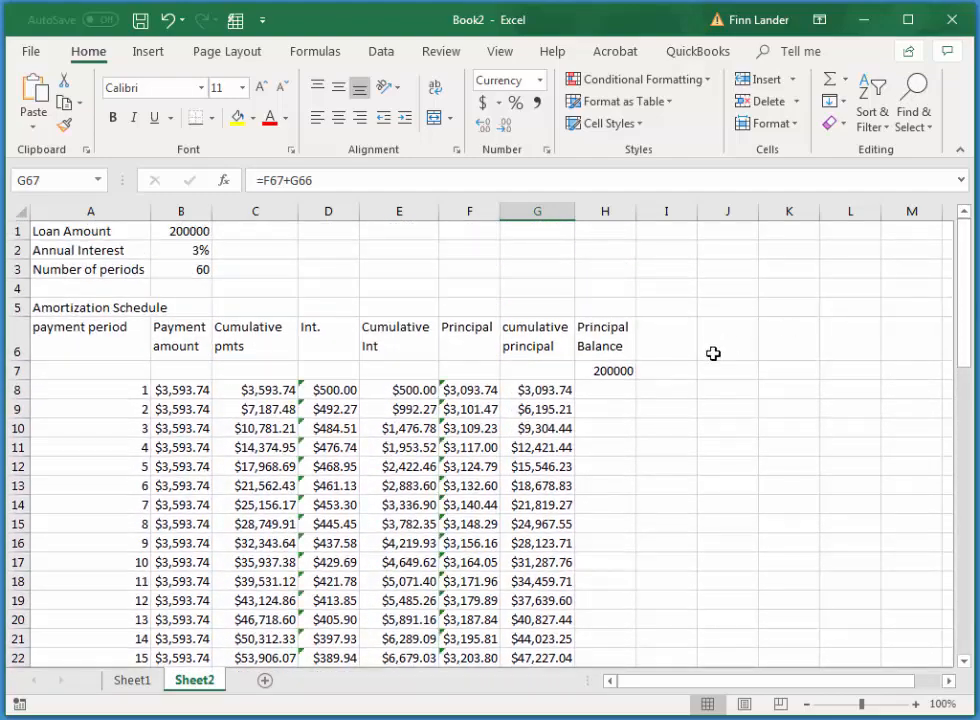
{"action": "left_click", "coordinate": [610, 391]}
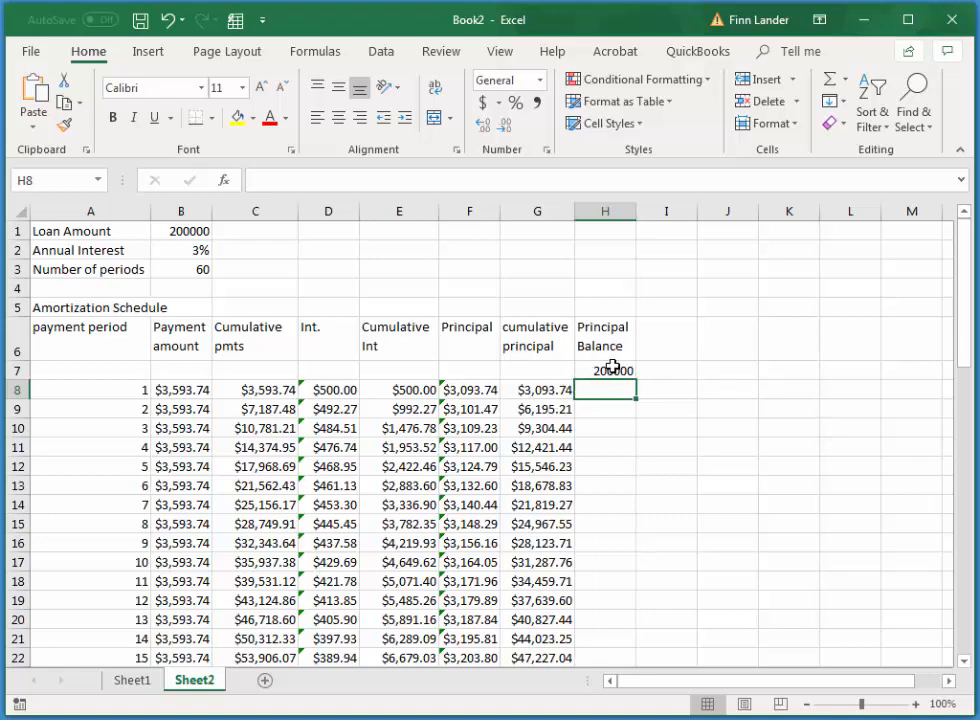
{"action": "type", "text": "="}
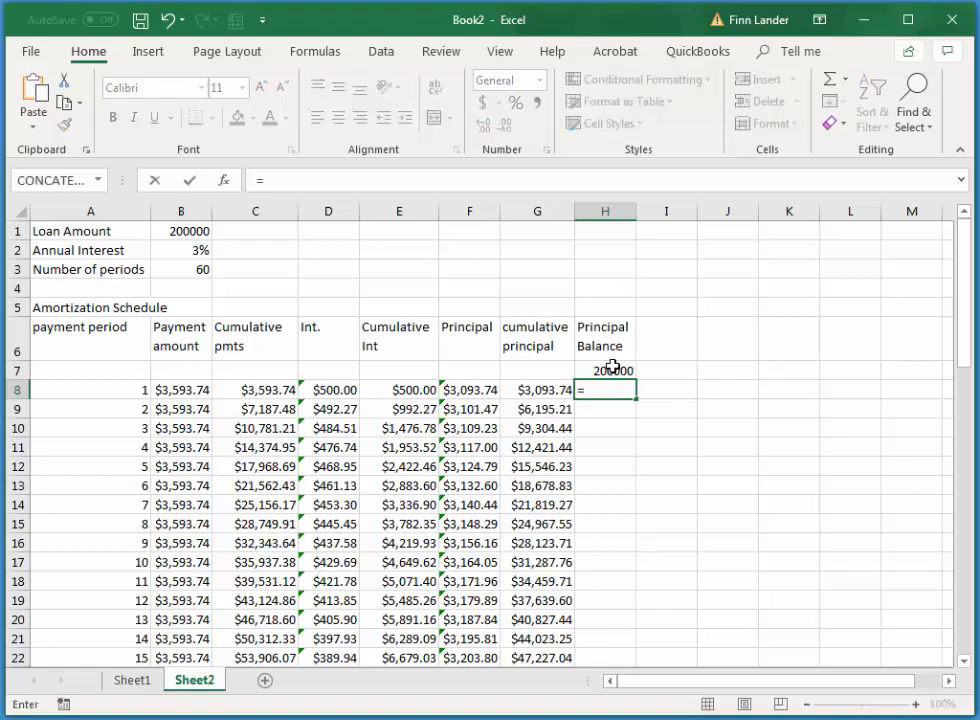
{"action": "left_click", "coordinate": [617, 370]}
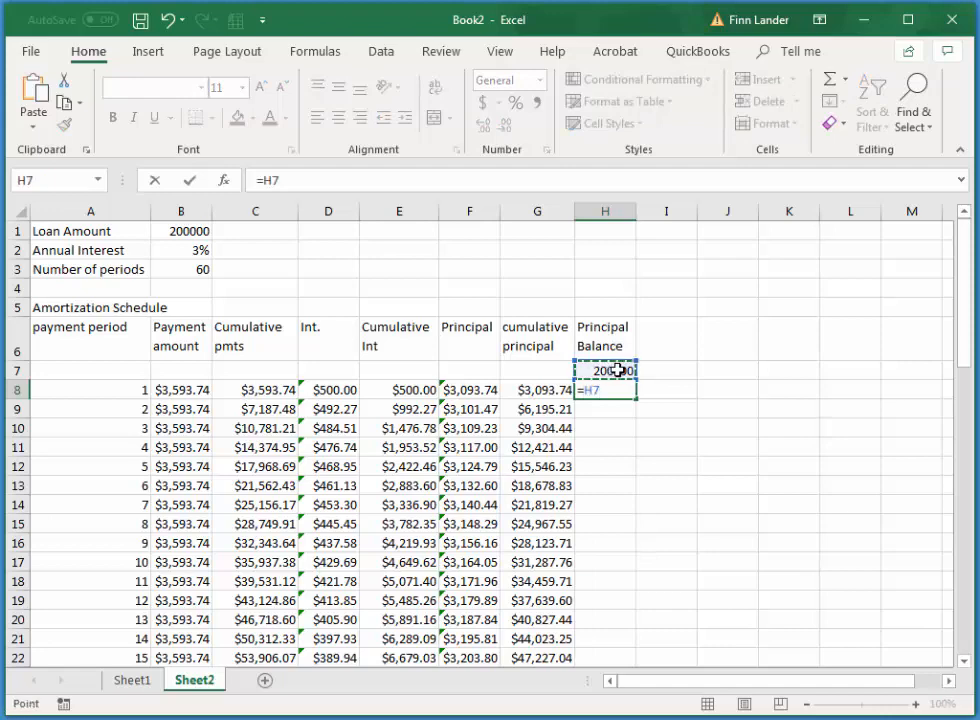
{"action": "key", "text": "F4"}
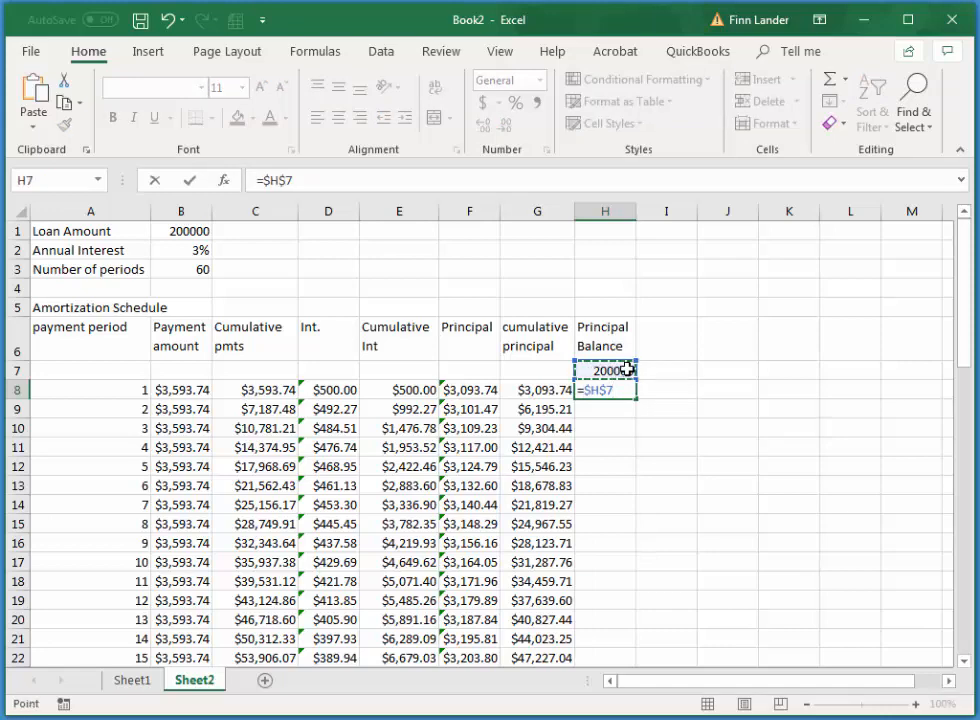
{"action": "type", "text": "-"}
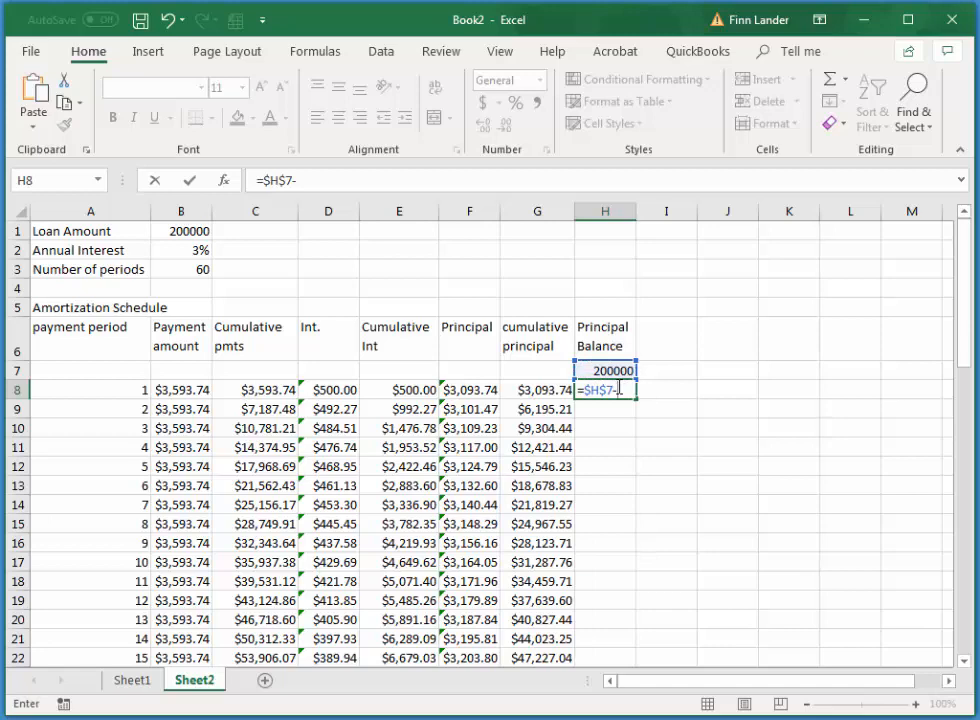
{"action": "left_click", "coordinate": [534, 389]}
{"action": "key", "text": "Return"}
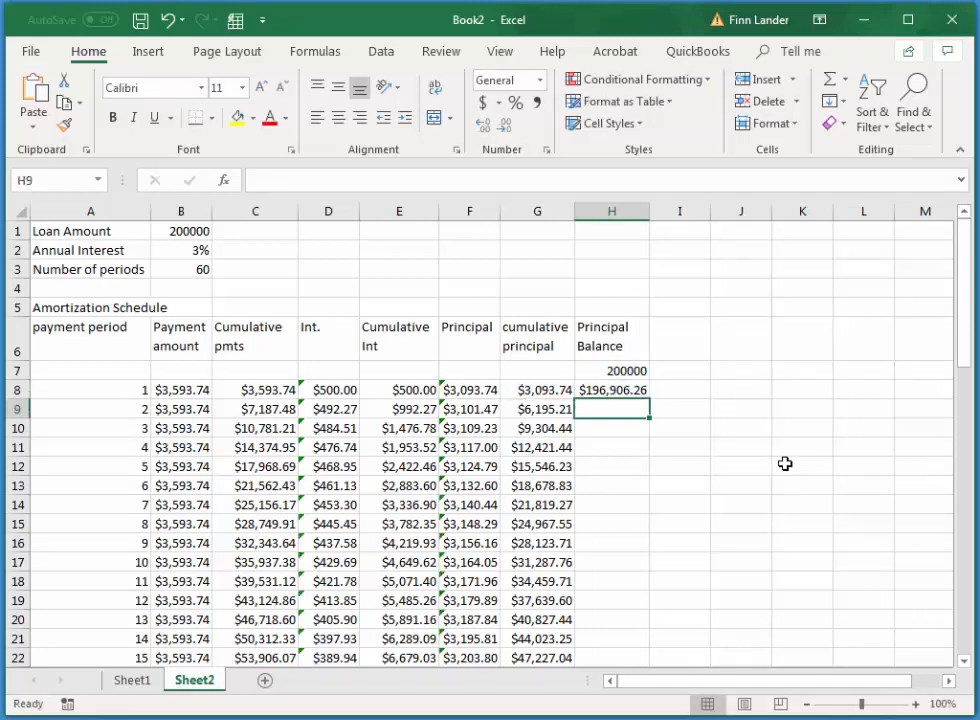
Fill the principal balance formula from H8 down through period 60 in H67 and check the final balance
{"action": "left_click", "coordinate": [598, 390]}
{"action": "left_click_drag", "start_coordinate": [649, 400], "coordinate": [690, 548]}
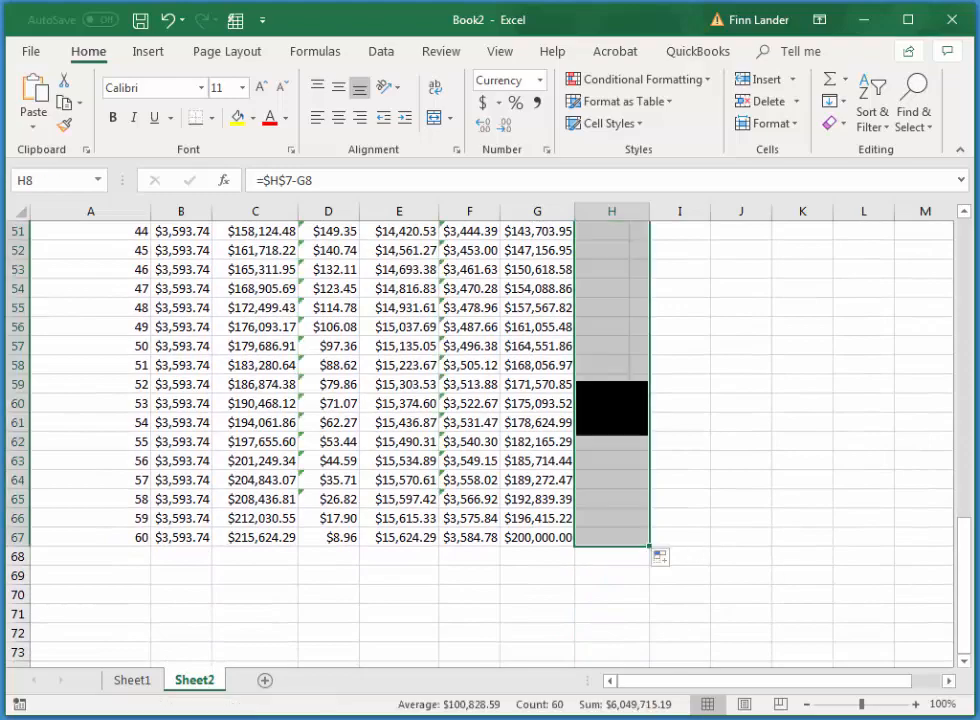
{"action": "left_click", "coordinate": [628, 538]}
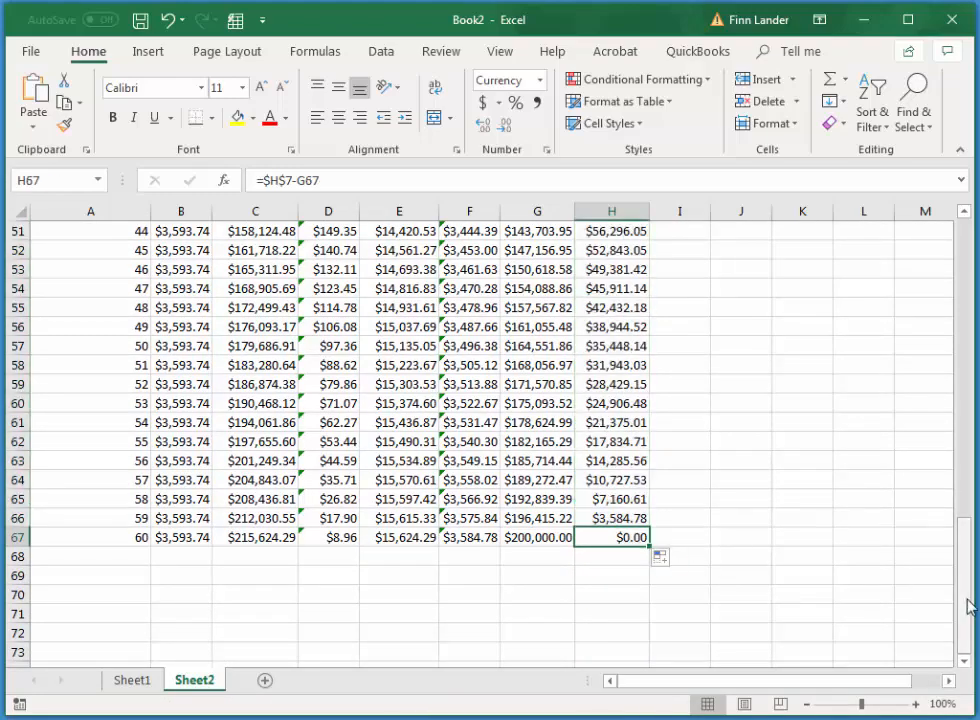
{"action": "scroll", "coordinate": [741, 460], "scroll_direction": "up", "scroll_amount": 17}
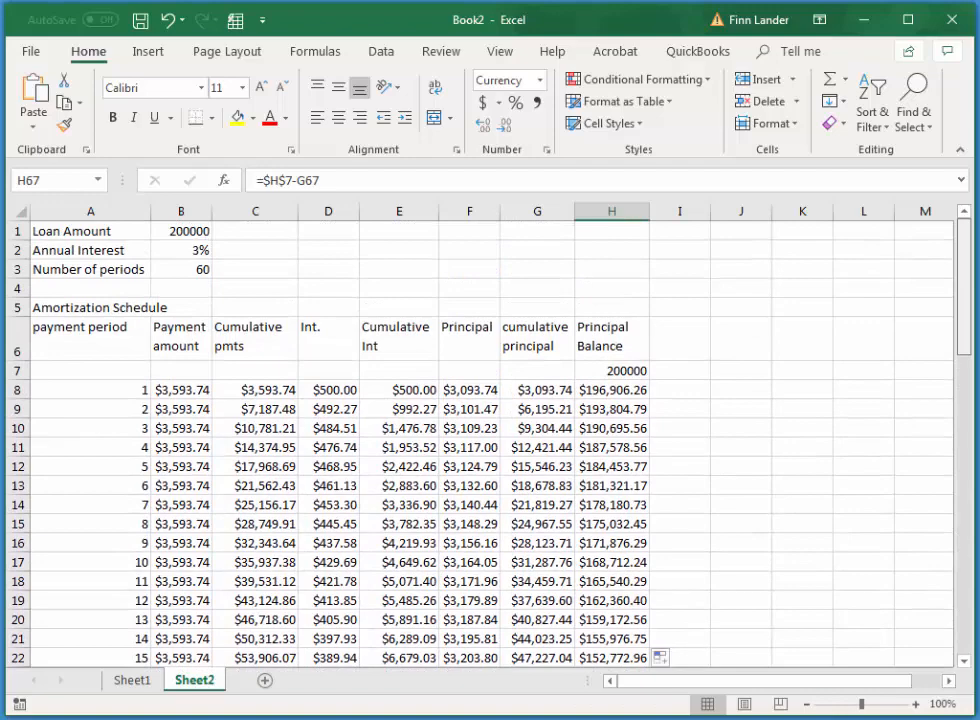